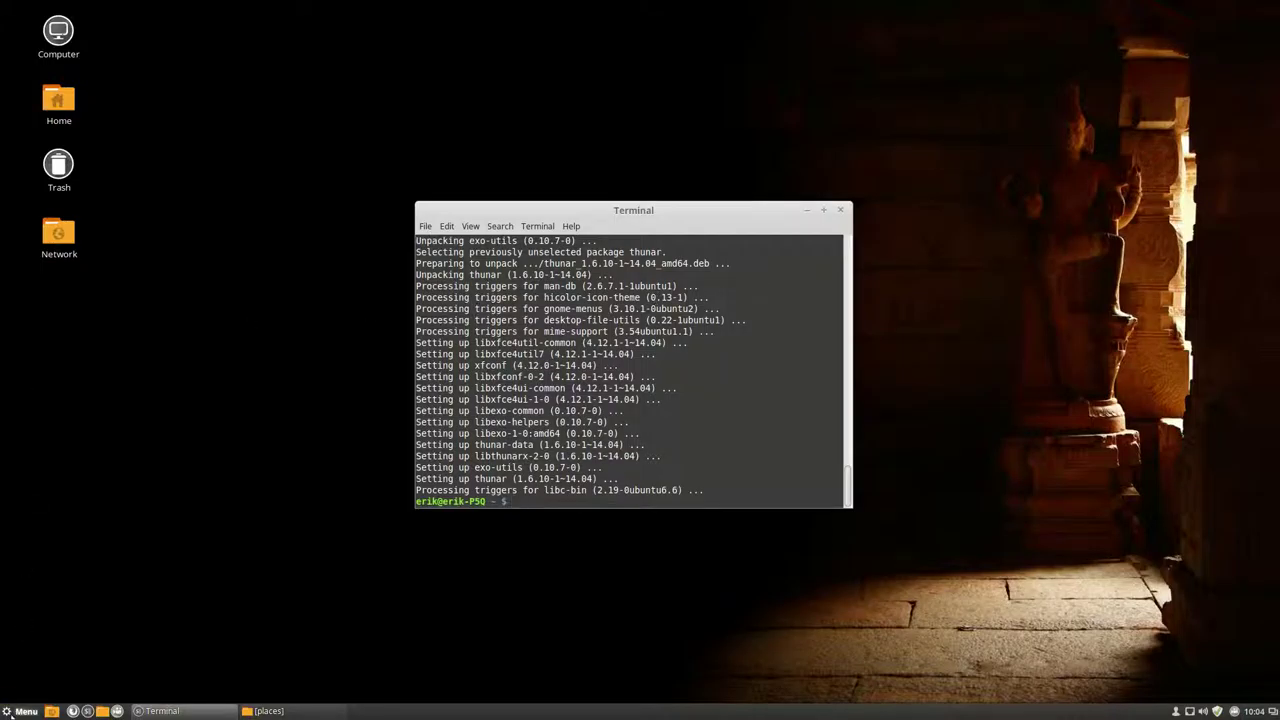
# - Open System Settings' Themes page to confirm Sardi Mono Numix is the current icon theme
pyautogui.click(20, 710)
pyautogui.click(41, 440)
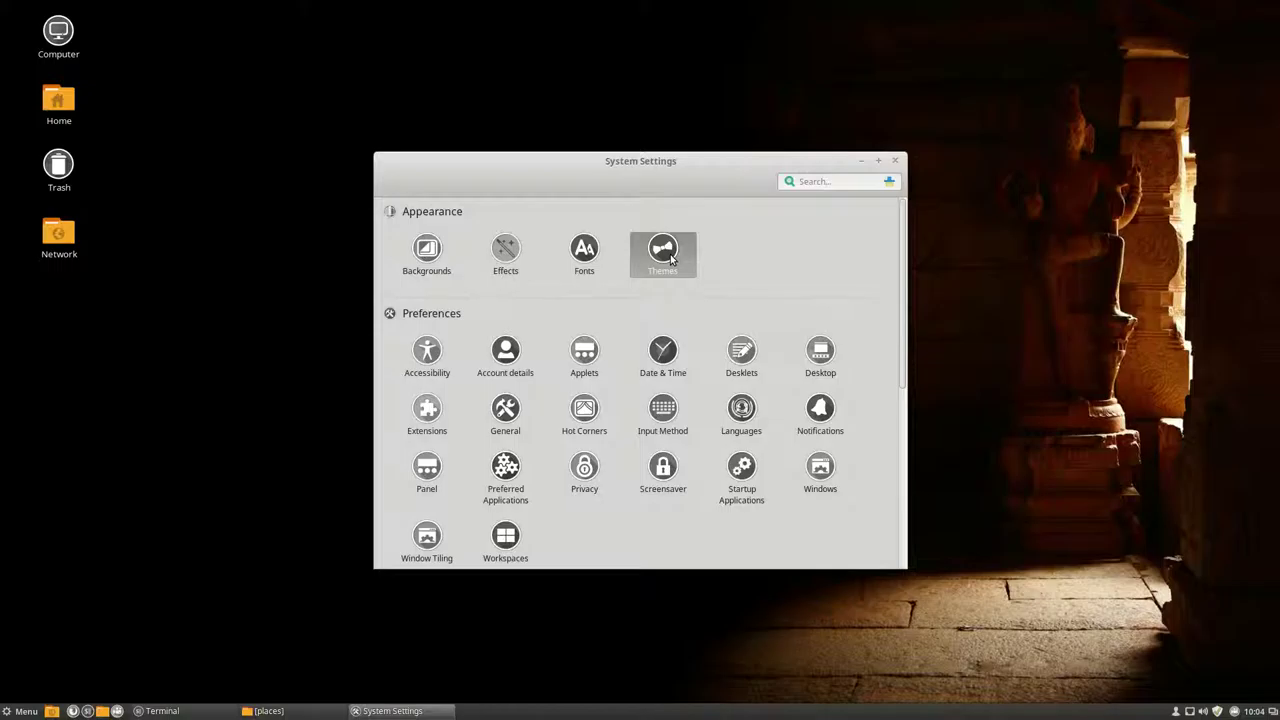
pyautogui.click(670, 259)
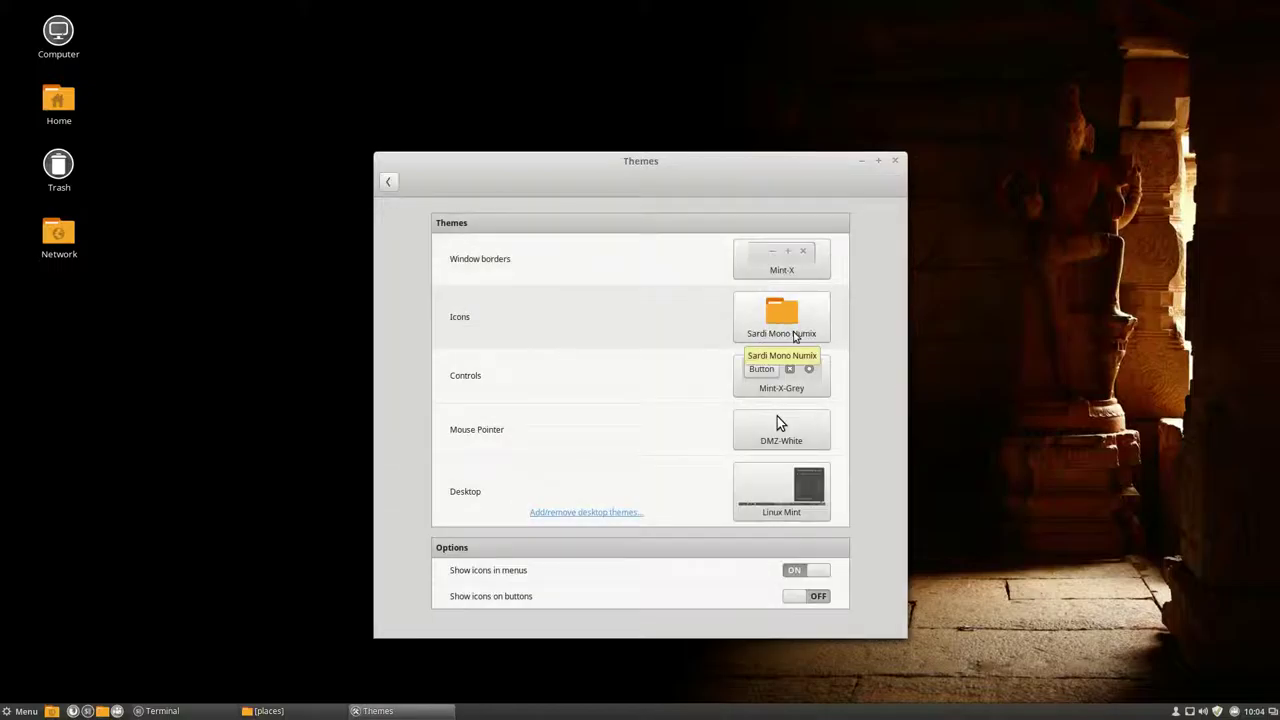
pyautogui.click(20, 711)
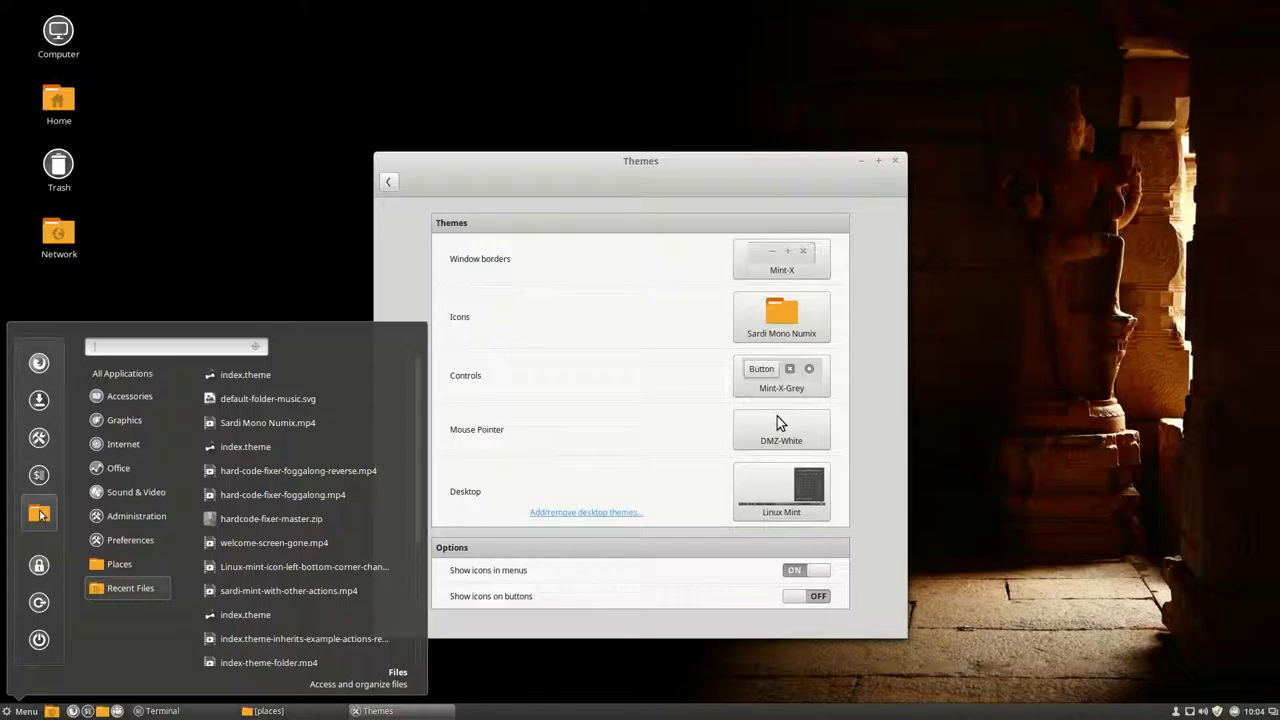
# - Go to Sardi Mono Numix Gray > scalable > places and scroll through its icon files
pyautogui.click(300, 711)
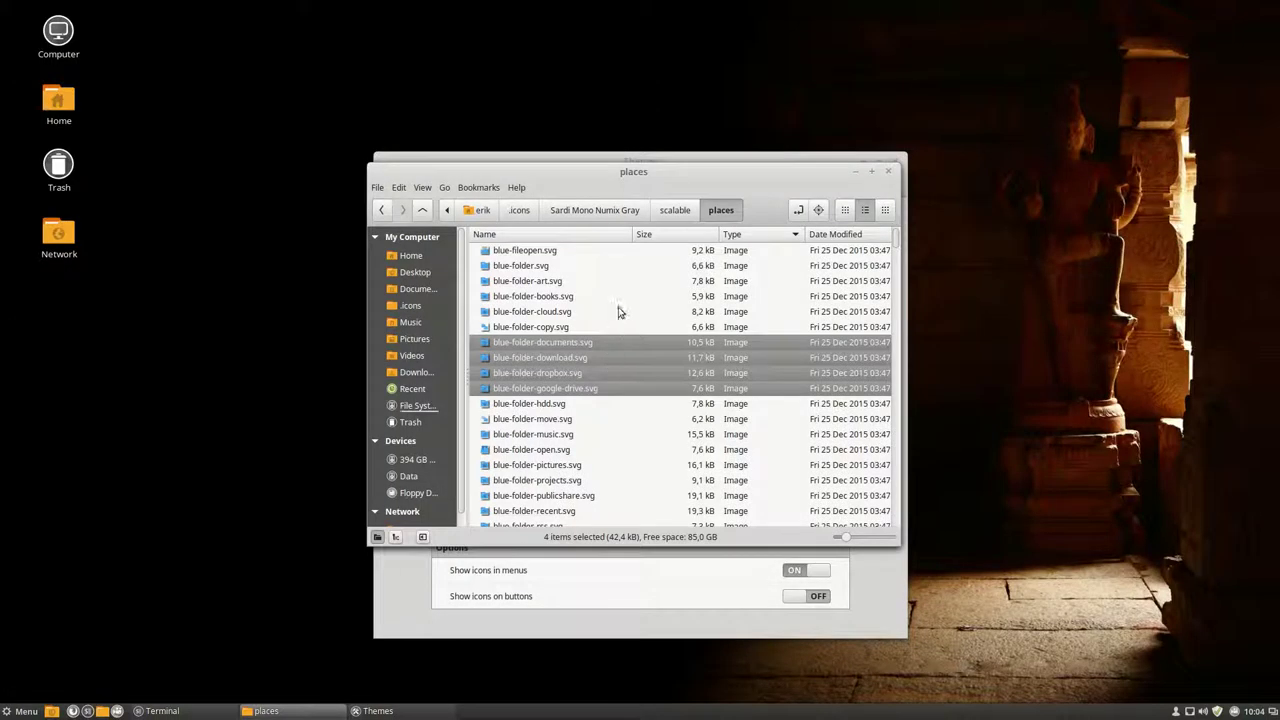
pyautogui.click(610, 214)
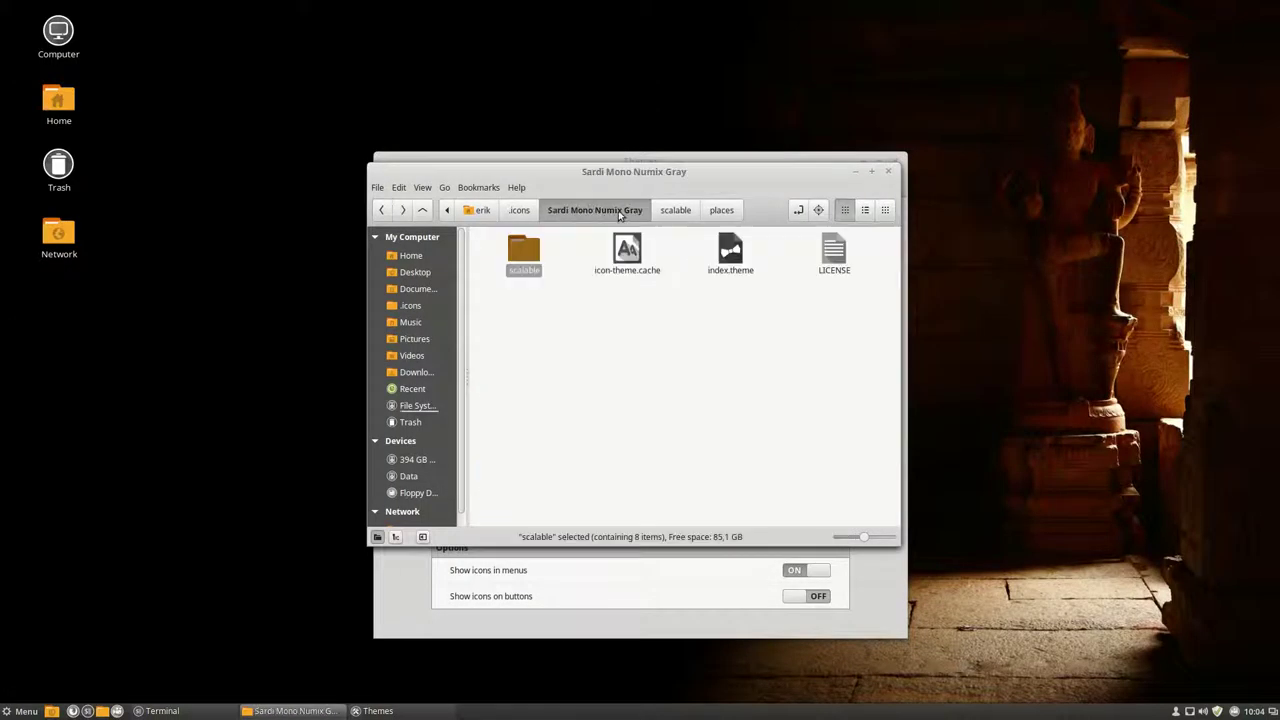
pyautogui.click(673, 211)
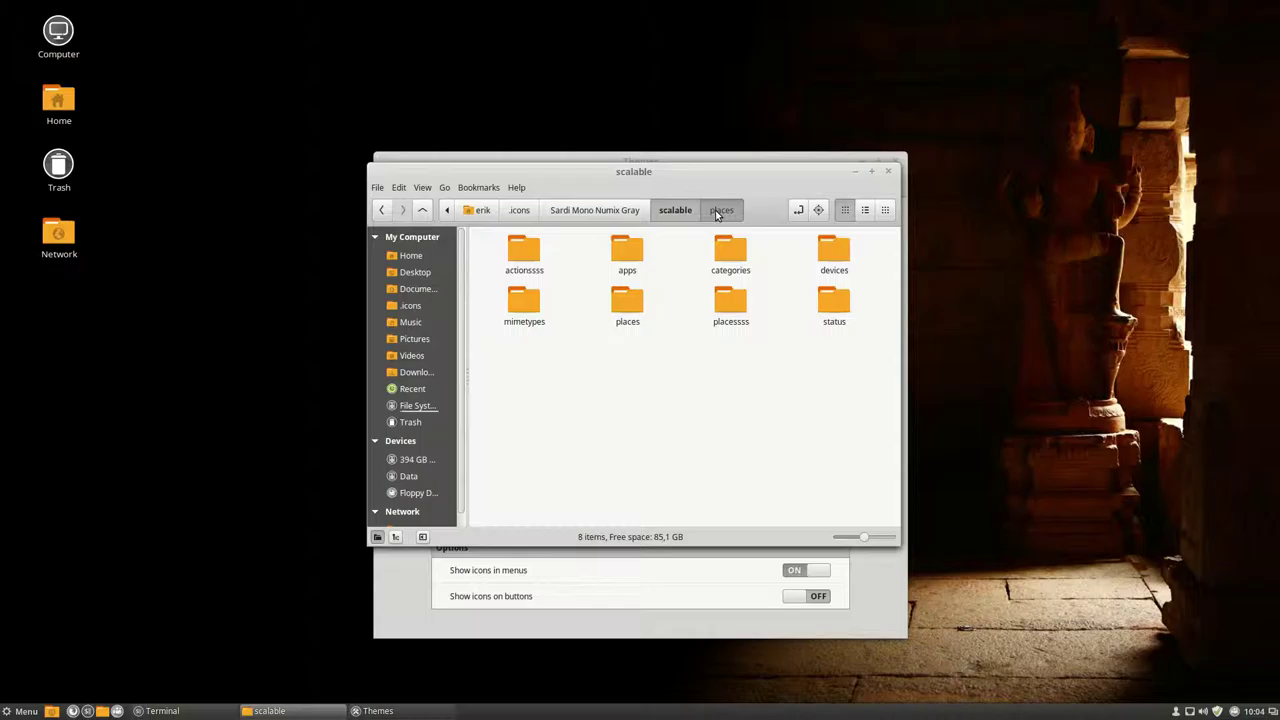
pyautogui.click(718, 211)
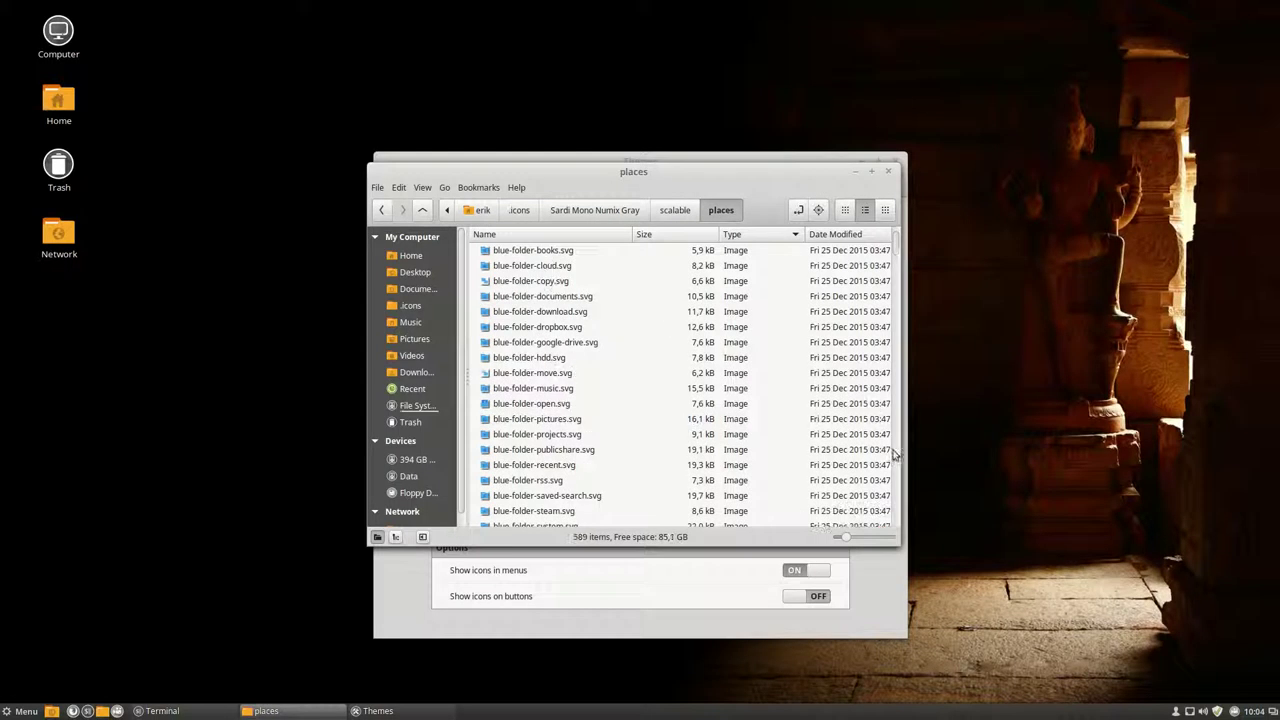
pyautogui.scroll(-5, 538, 395)
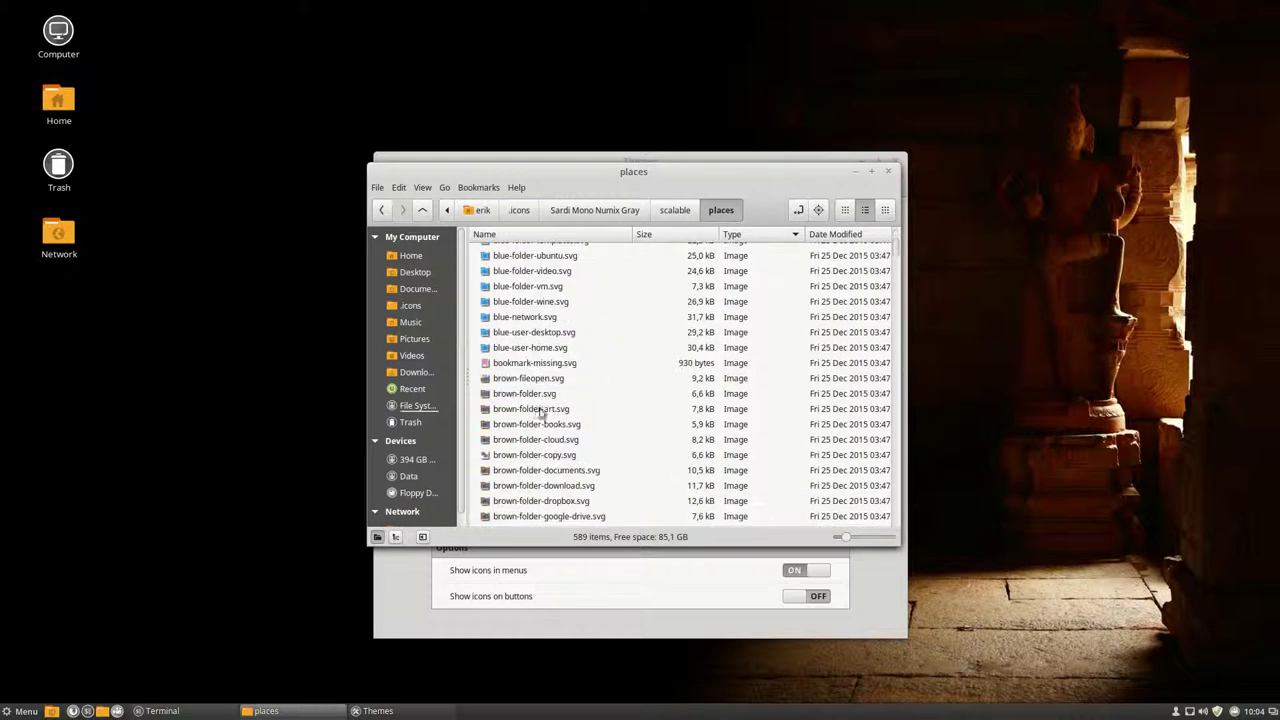
pyautogui.scroll(-15, 540, 412)
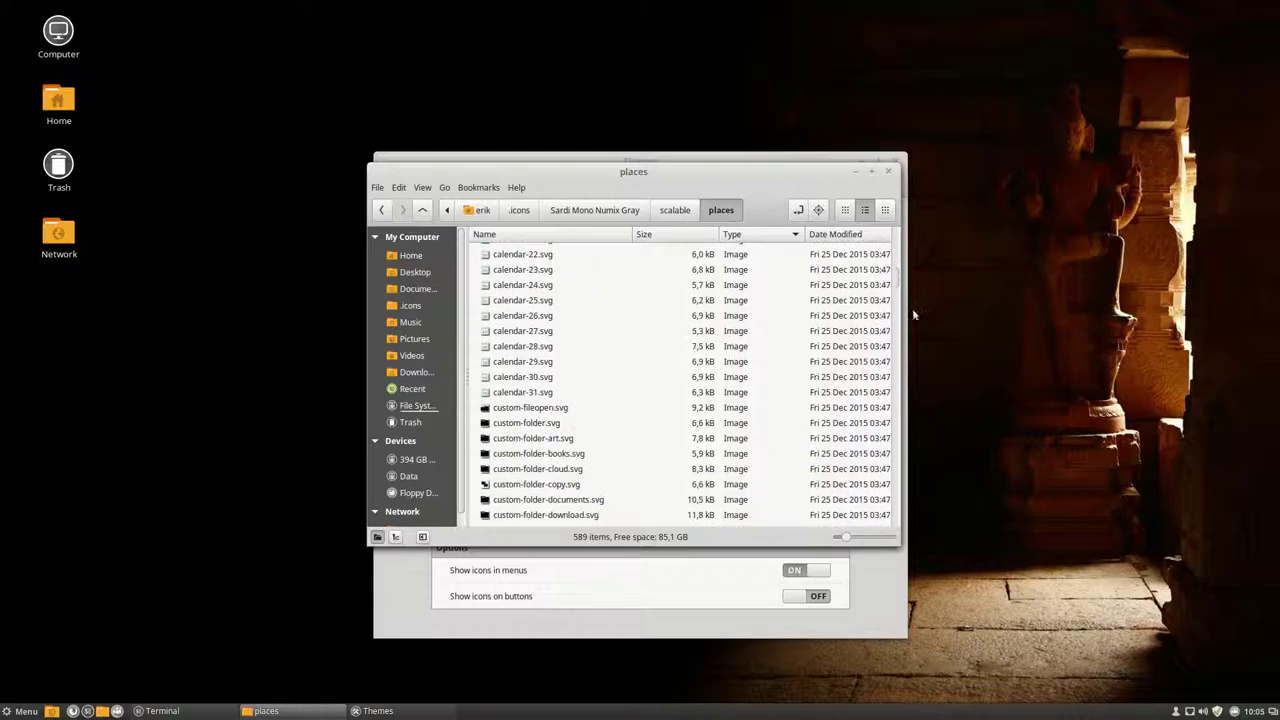
pyautogui.moveTo(898, 287); pyautogui.dragTo(893, 328)
# - Compare grey-folder-cloud.svg with the desktop Network and Home icons
pyautogui.click(516, 325)
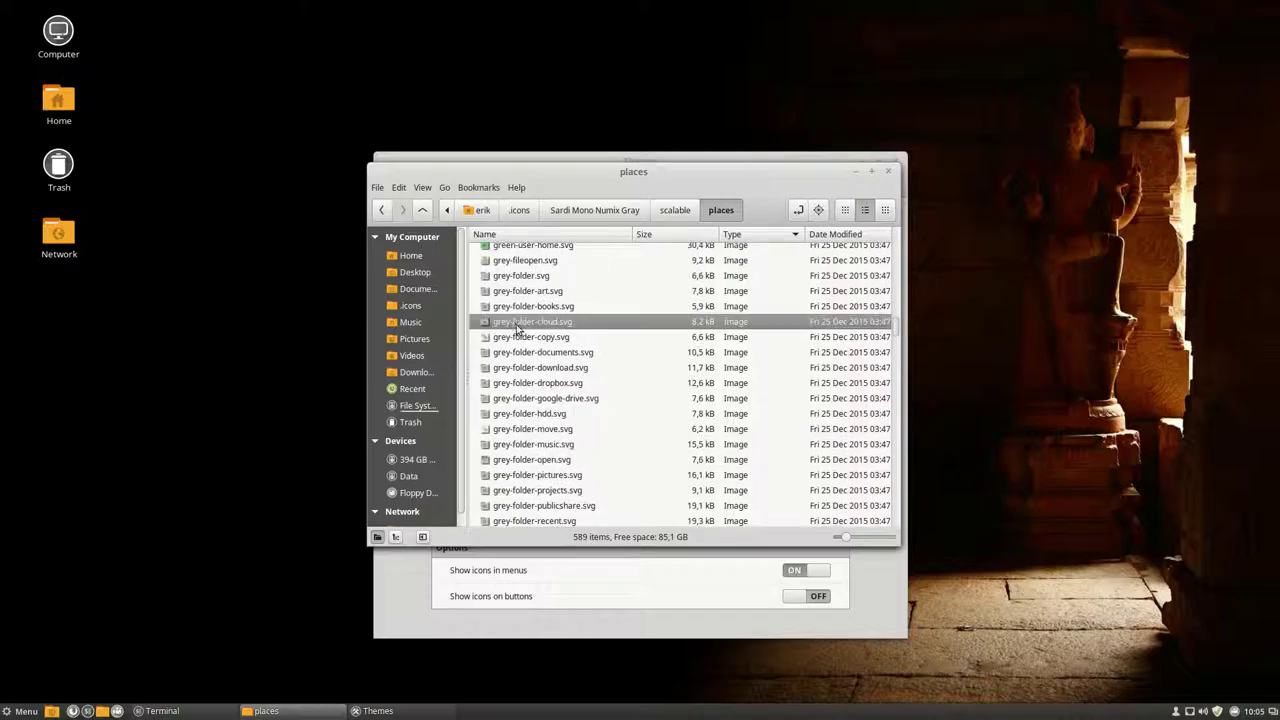
pyautogui.click(62, 240)
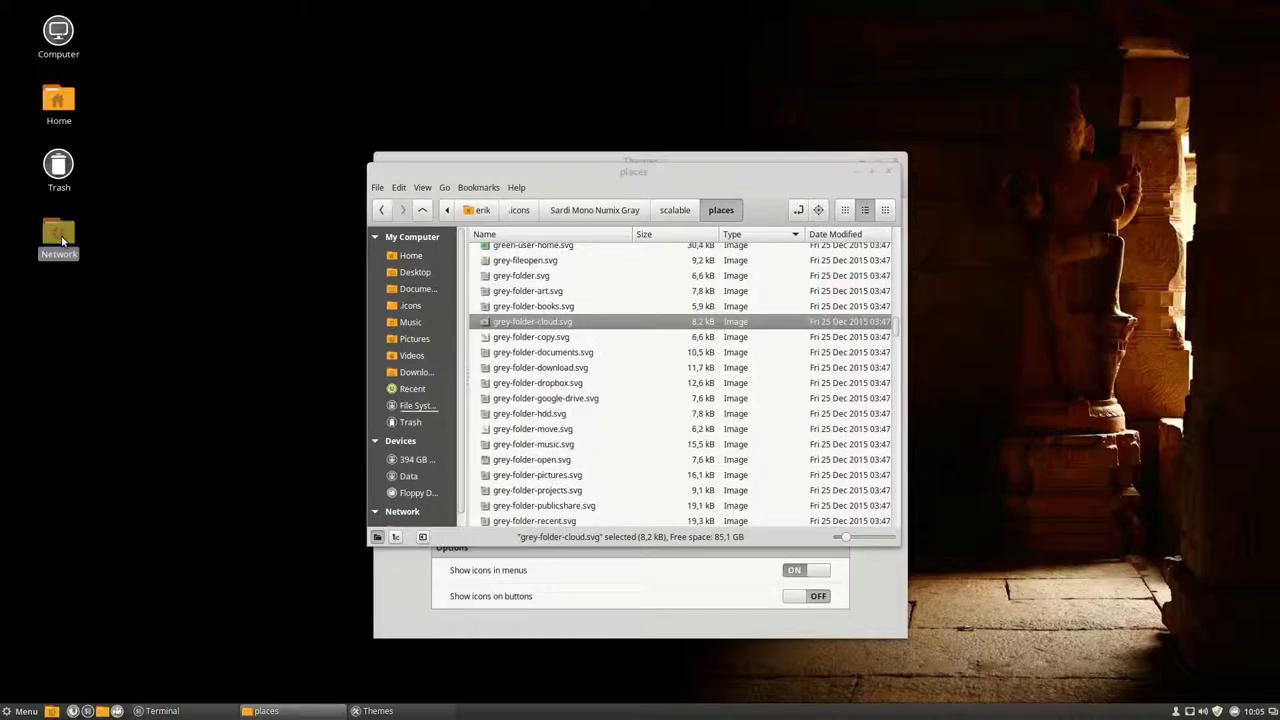
pyautogui.click(57, 104)
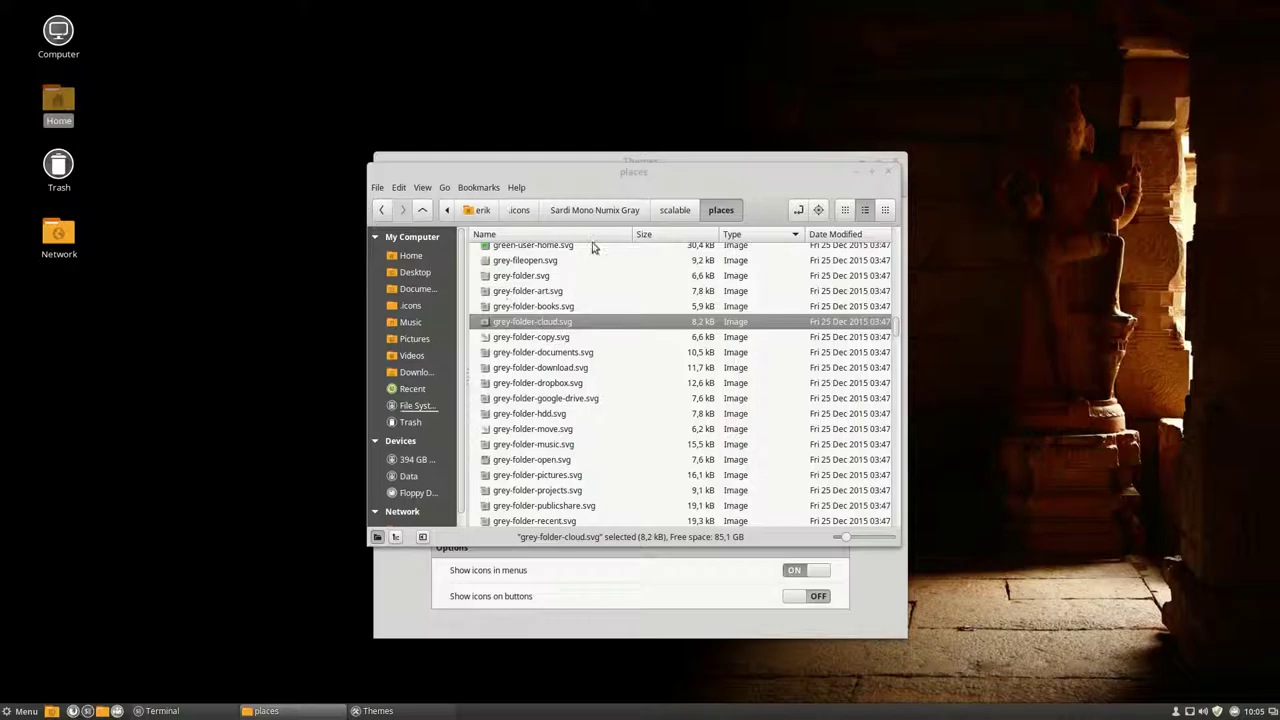
pyautogui.moveTo(628, 183); pyautogui.dragTo(694, 173)
pyautogui.scroll(3, 578, 322)
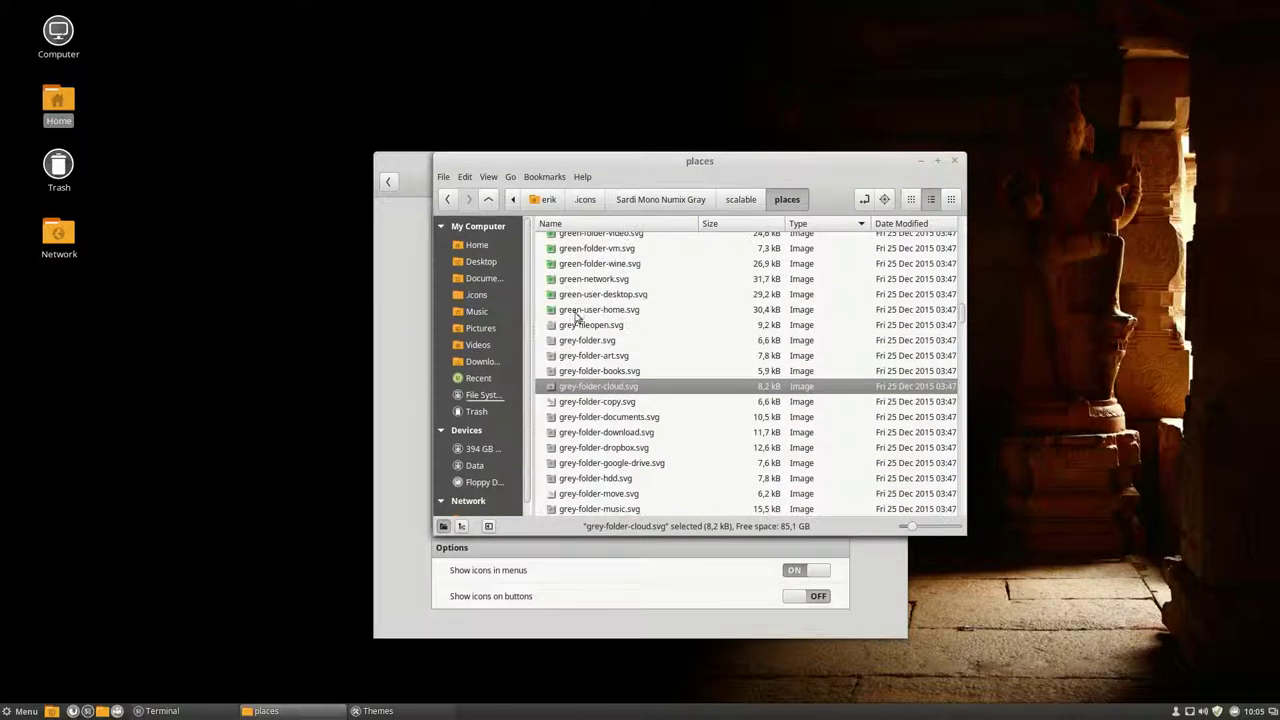
pyautogui.scroll(8, 582, 358)
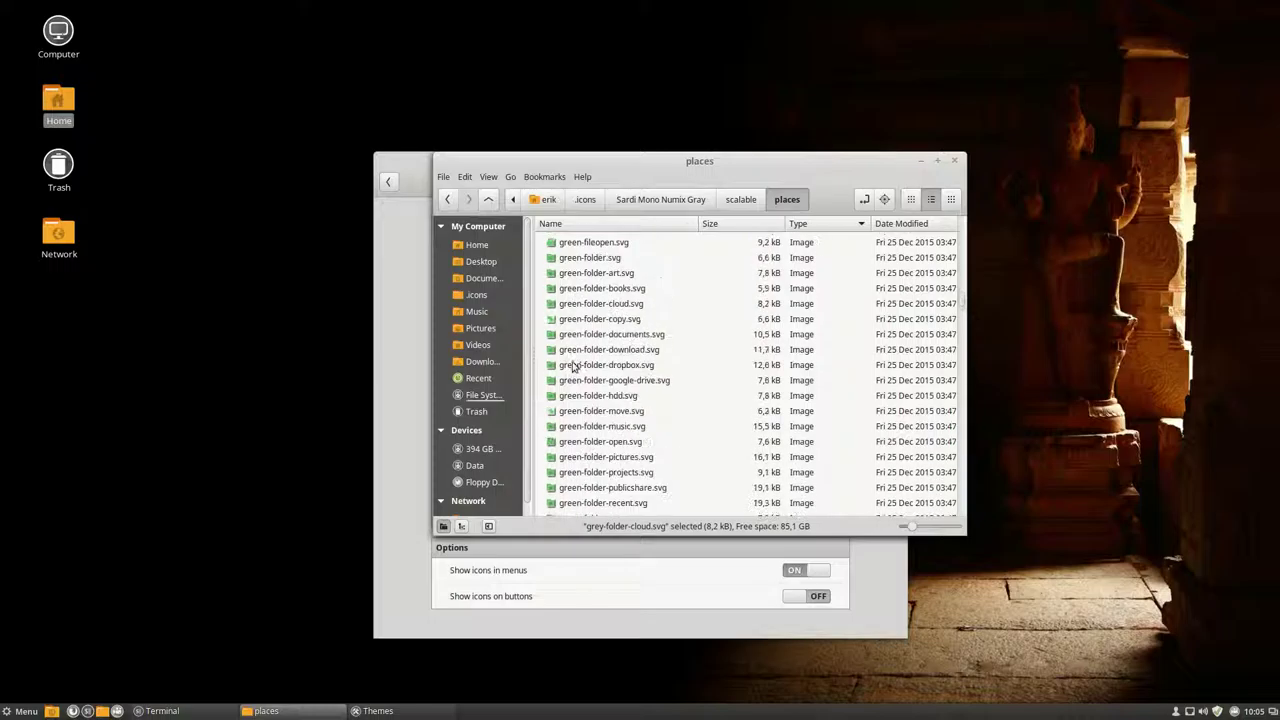
pyautogui.scroll(-10, 560, 440)
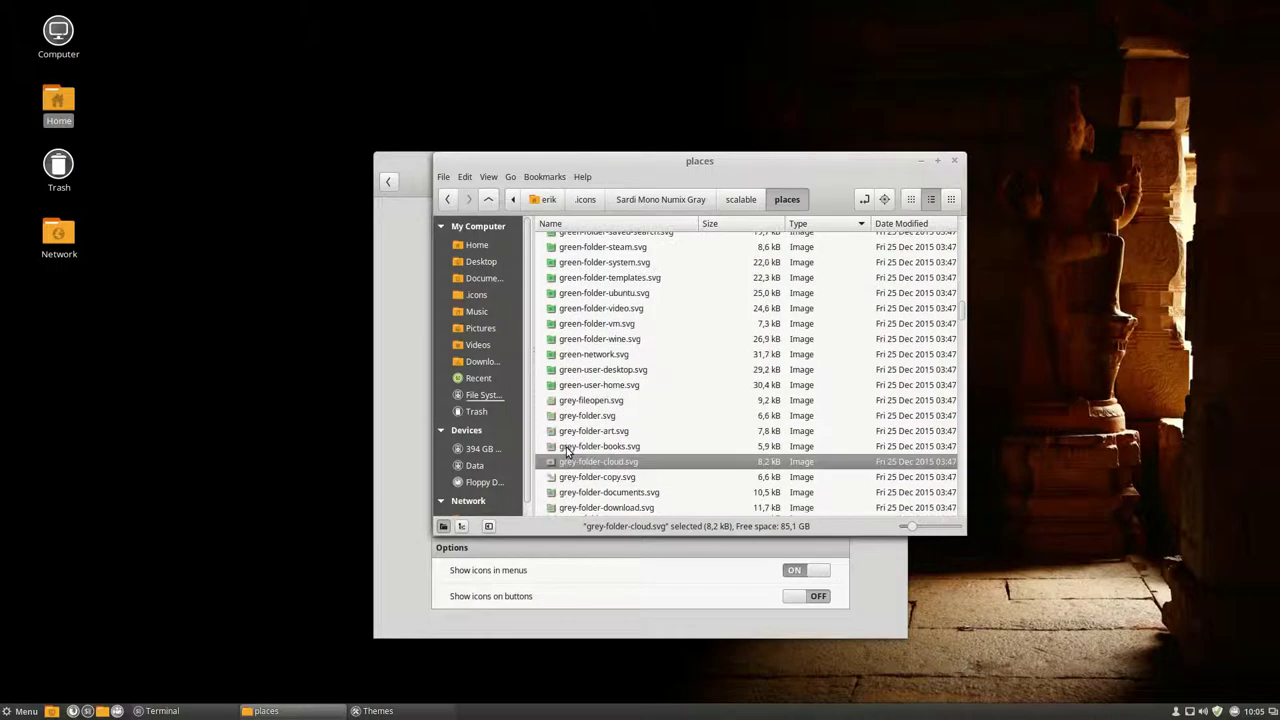
pyautogui.scroll(-5, 563, 456)
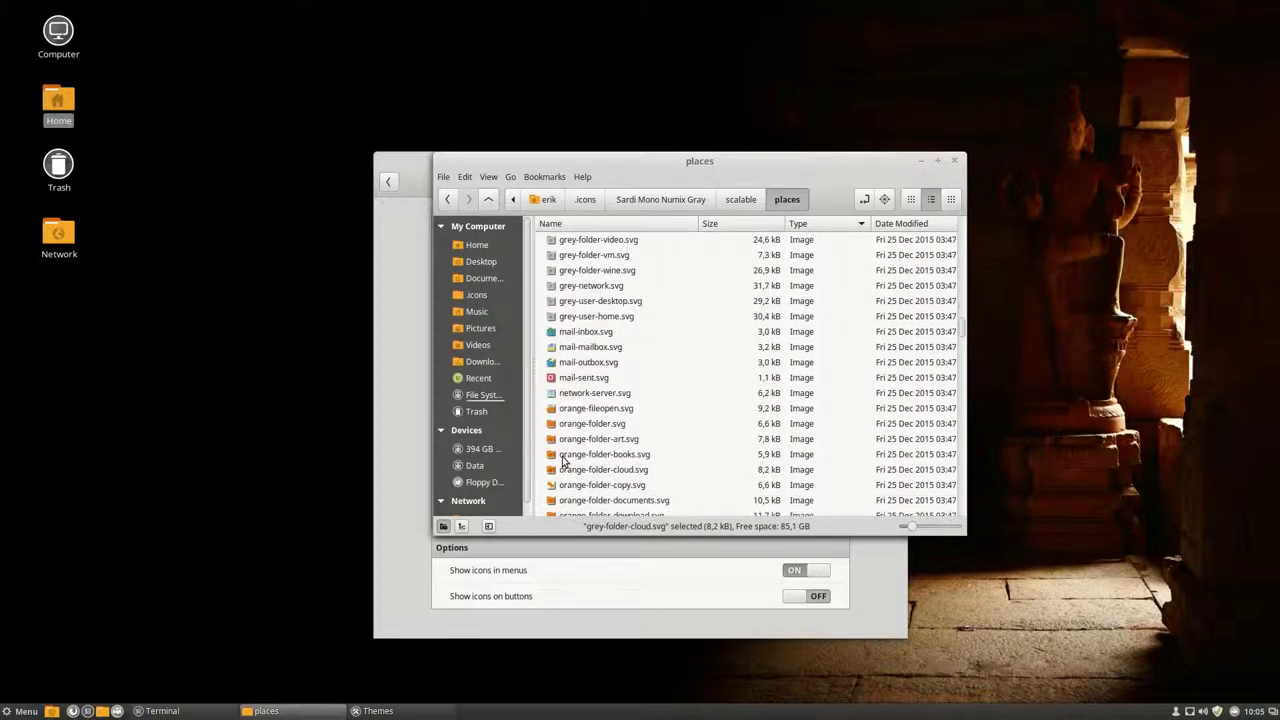
pyautogui.scroll(-3, 563, 458)
# - Look at orange-folder.svg and default-fileopen.svg, then briefly open and close the Home folder
pyautogui.click(580, 274)
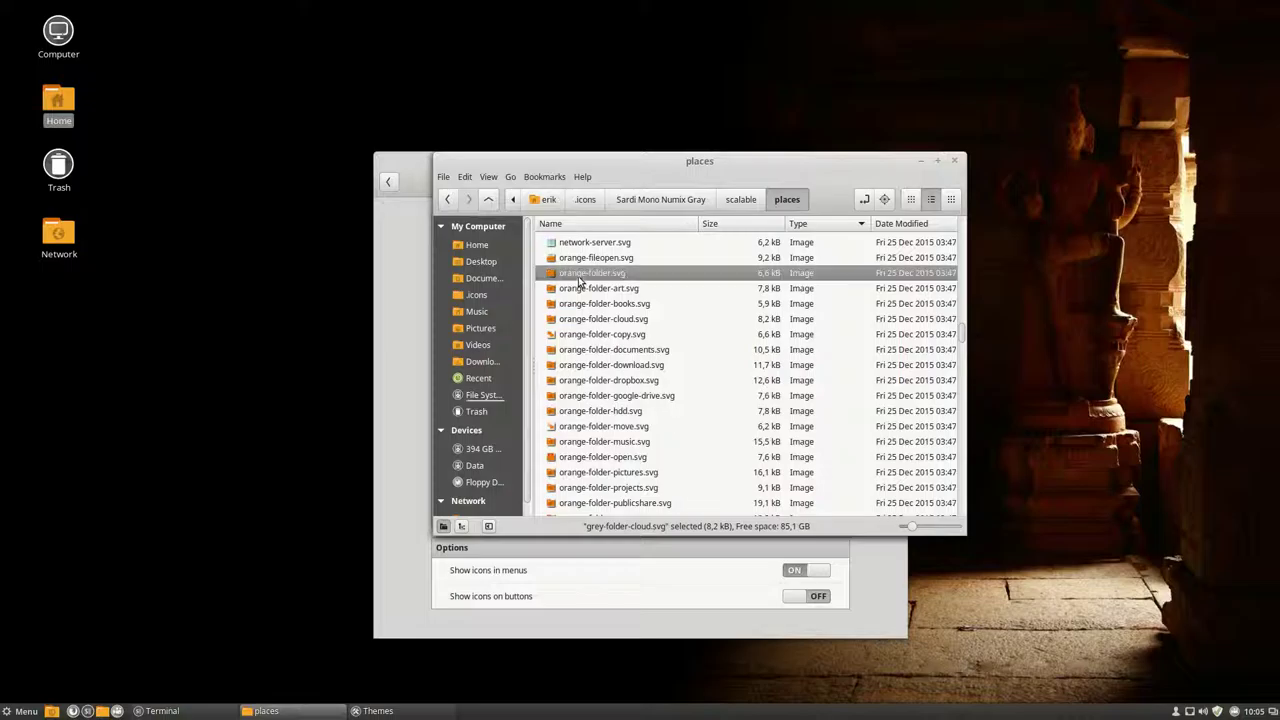
pyautogui.scroll(-6, 590, 365)
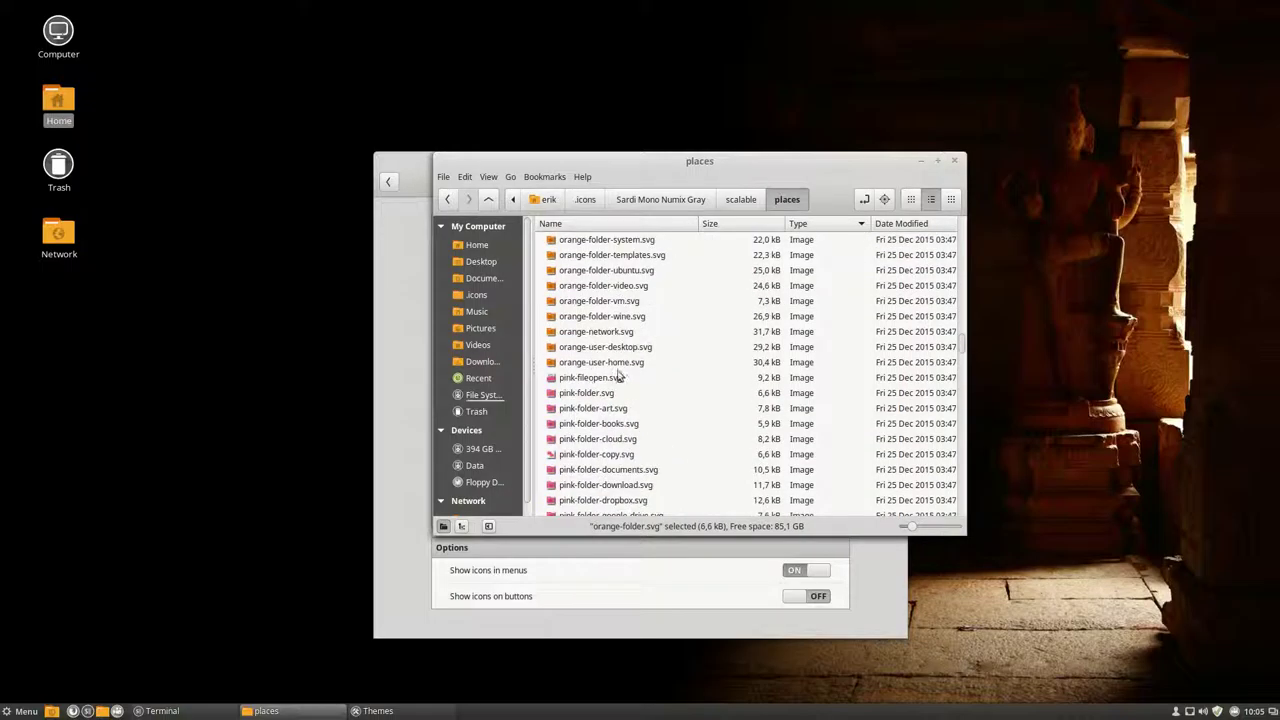
pyautogui.moveTo(963, 352); pyautogui.dragTo(963, 290)
pyautogui.scroll(2, 608, 286)
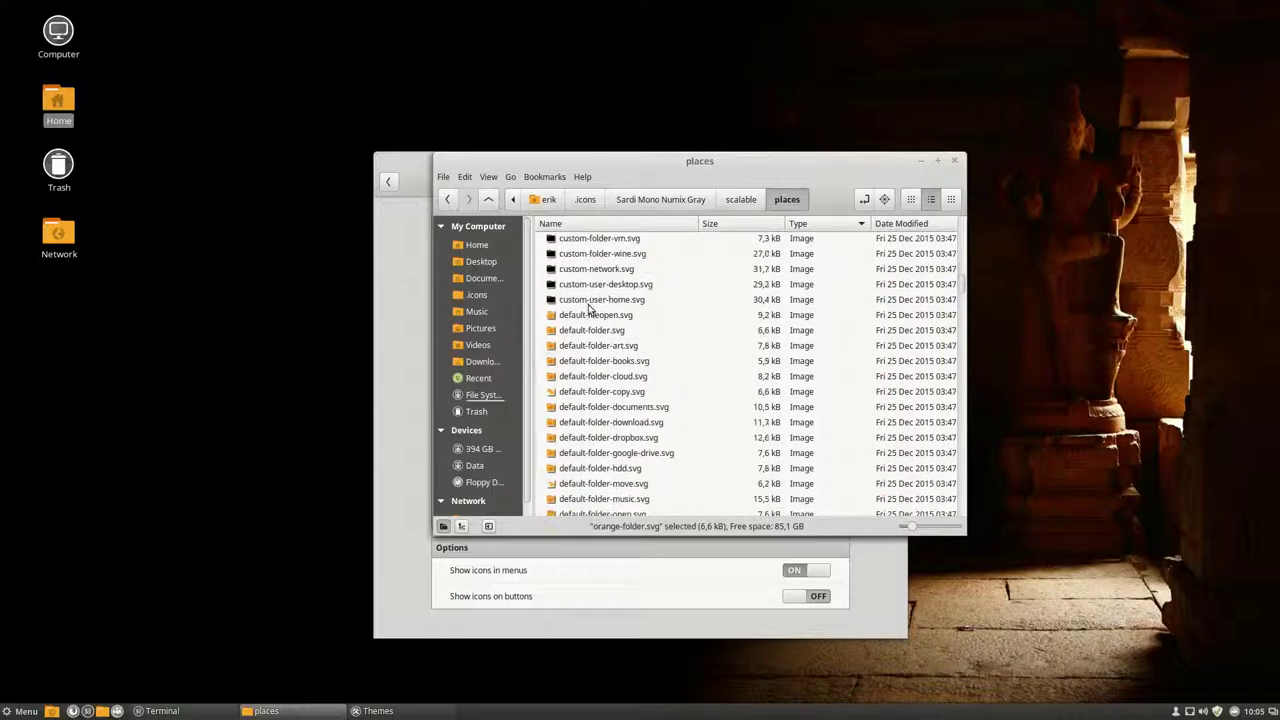
pyautogui.click(573, 315)
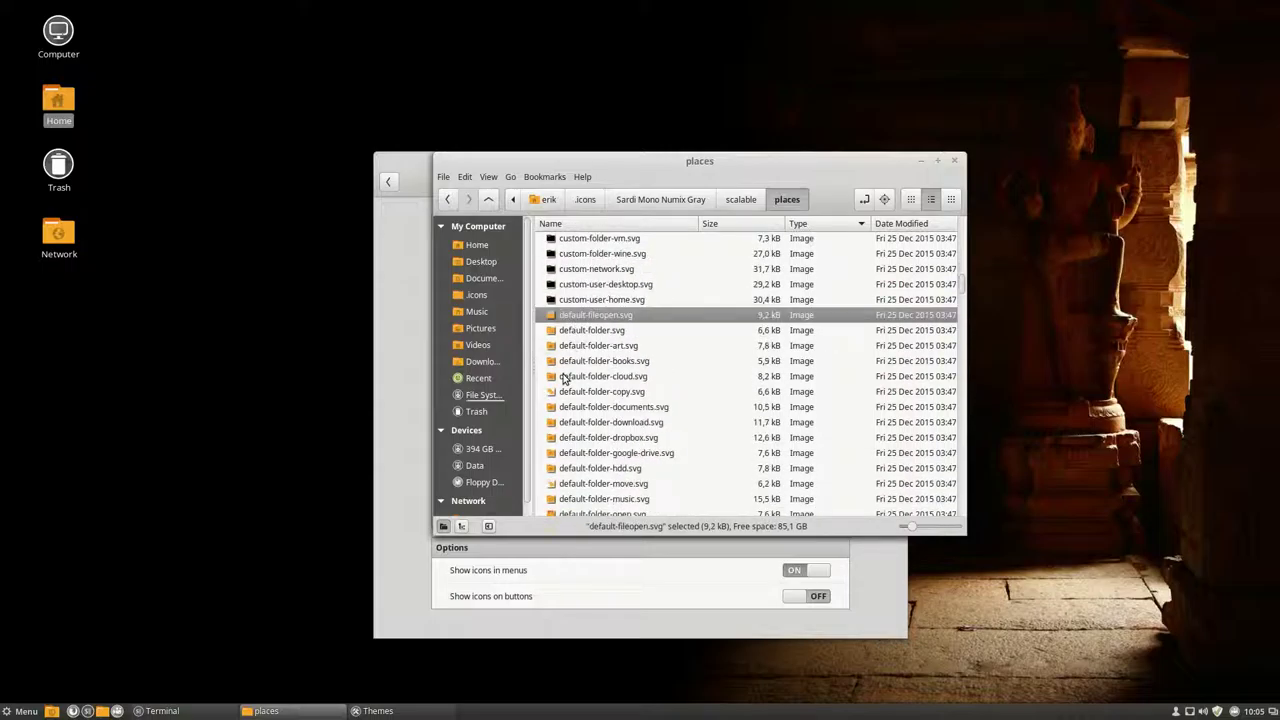
pyautogui.scroll(-7, 565, 400)
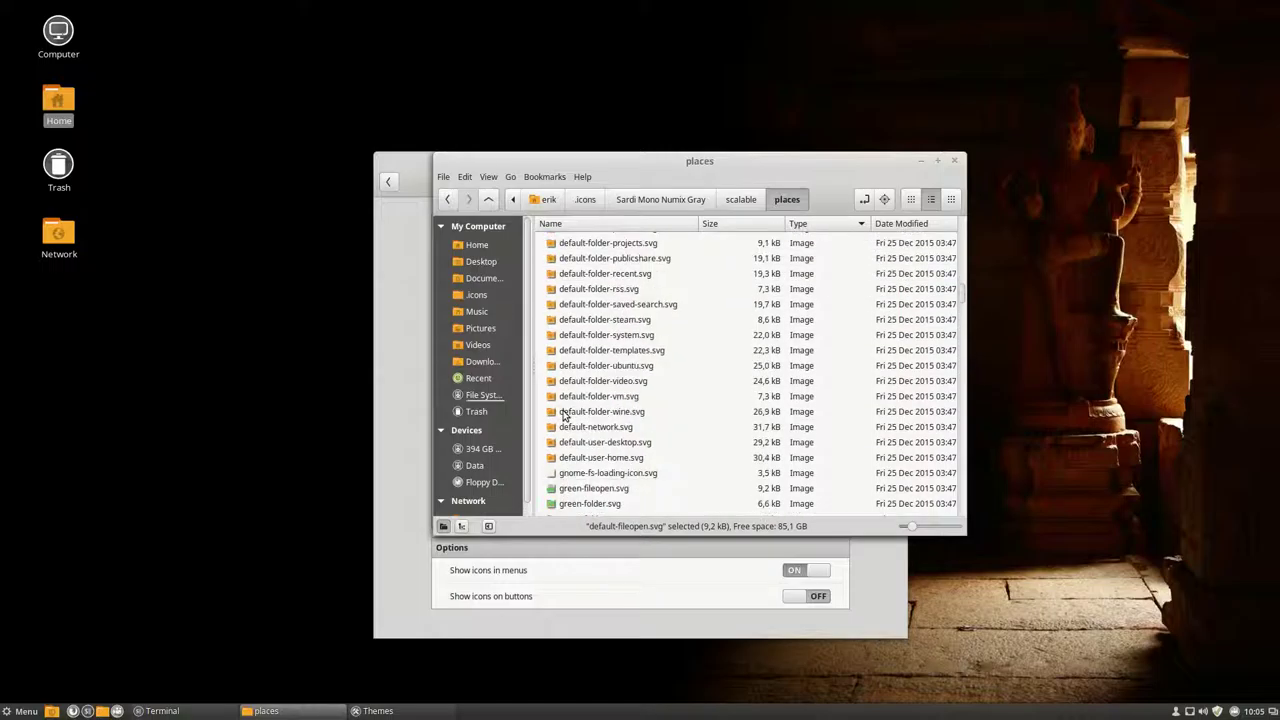
pyautogui.doubleClick(58, 100)
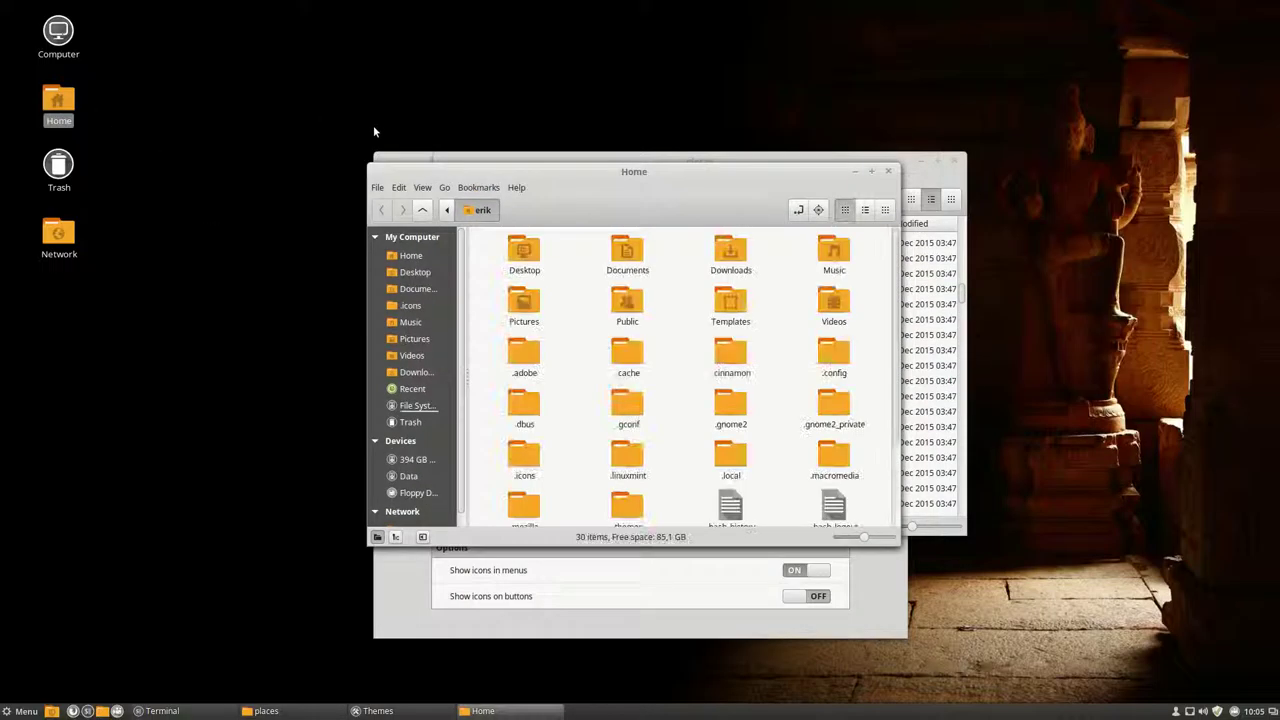
pyautogui.click(889, 174)
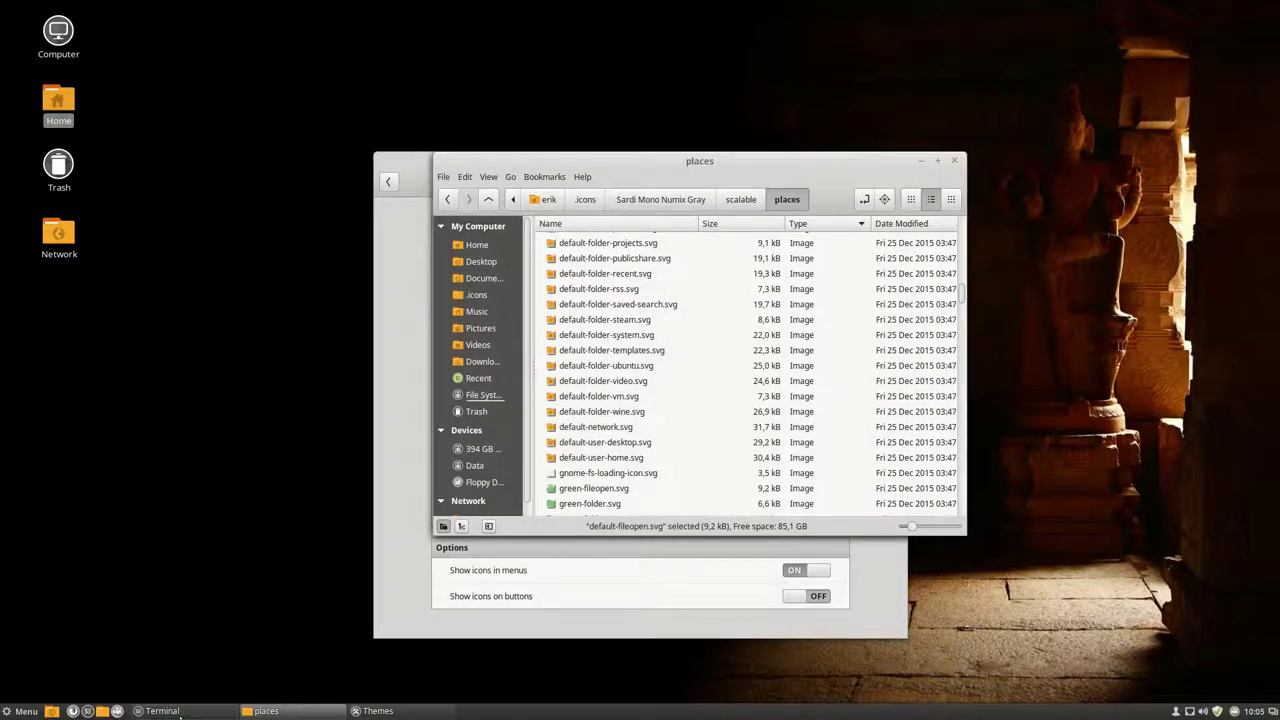
# - Review the earlier 'sudo apt-get install thunar' command in Terminal, then close Terminal
pyautogui.click(162, 711)
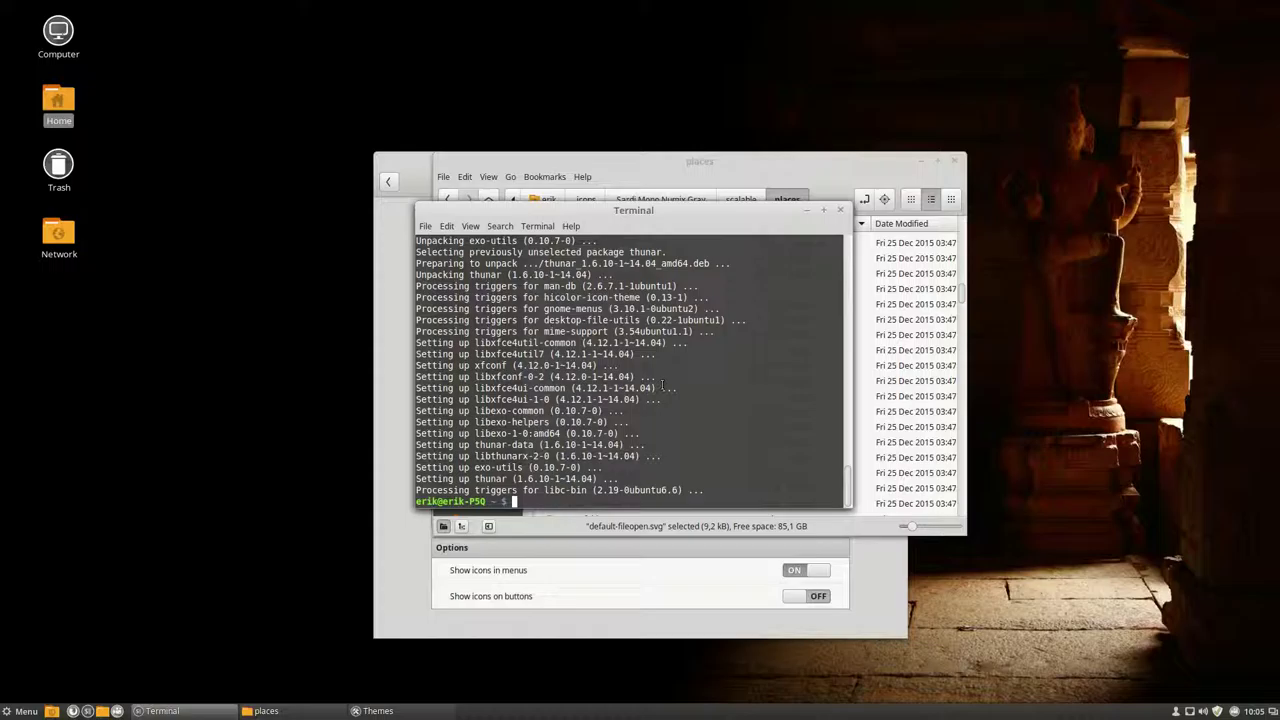
pyautogui.scroll(15, 662, 386)
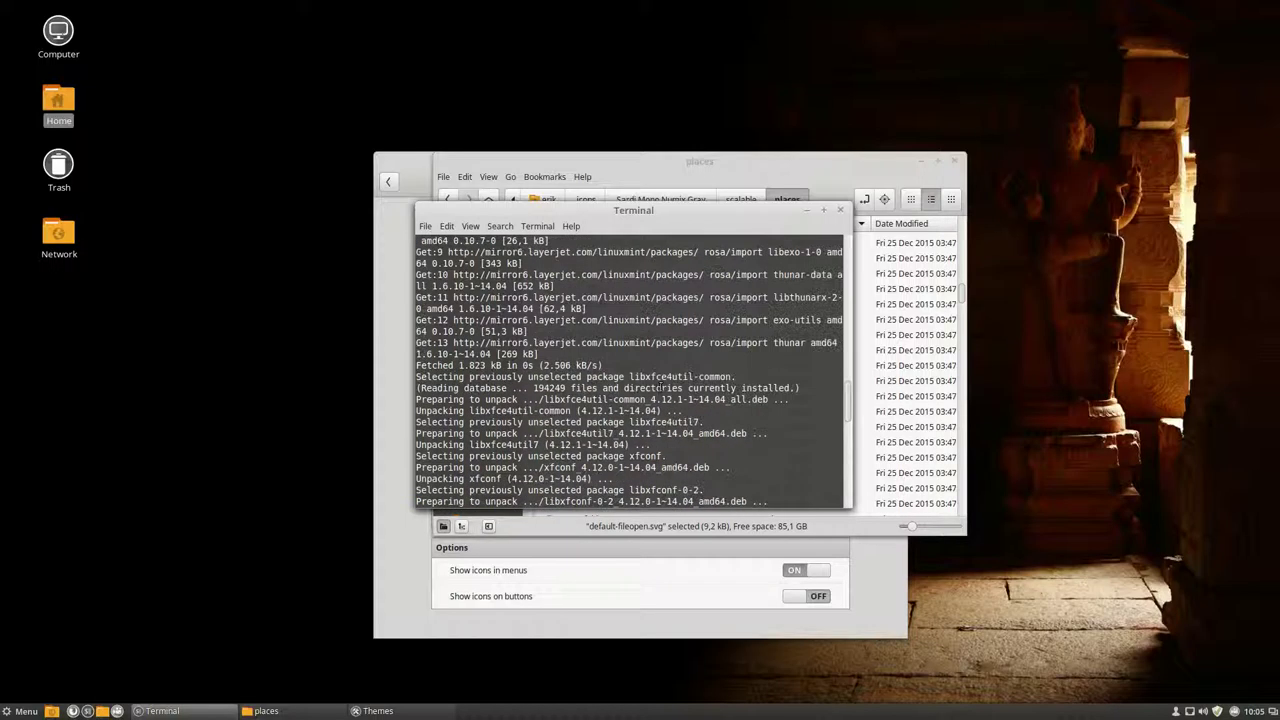
pyautogui.scroll(15, 662, 386)
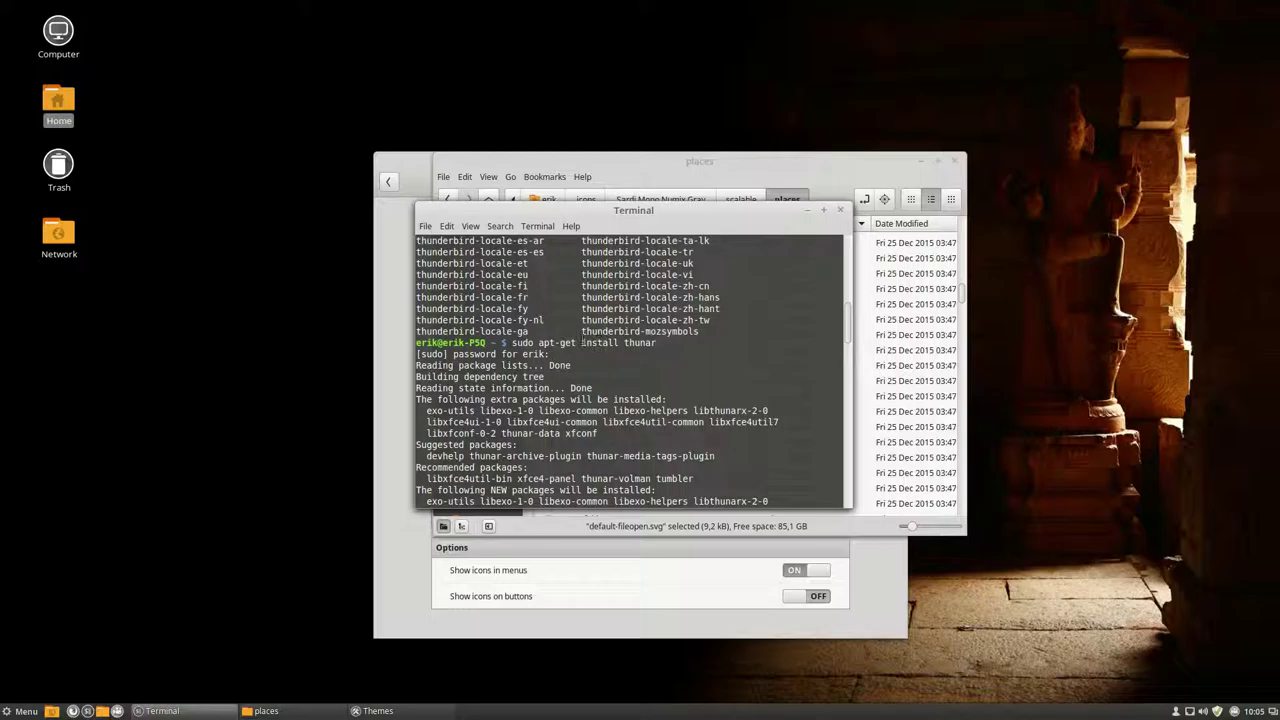
pyautogui.moveTo(582, 342); pyautogui.dragTo(657, 343)
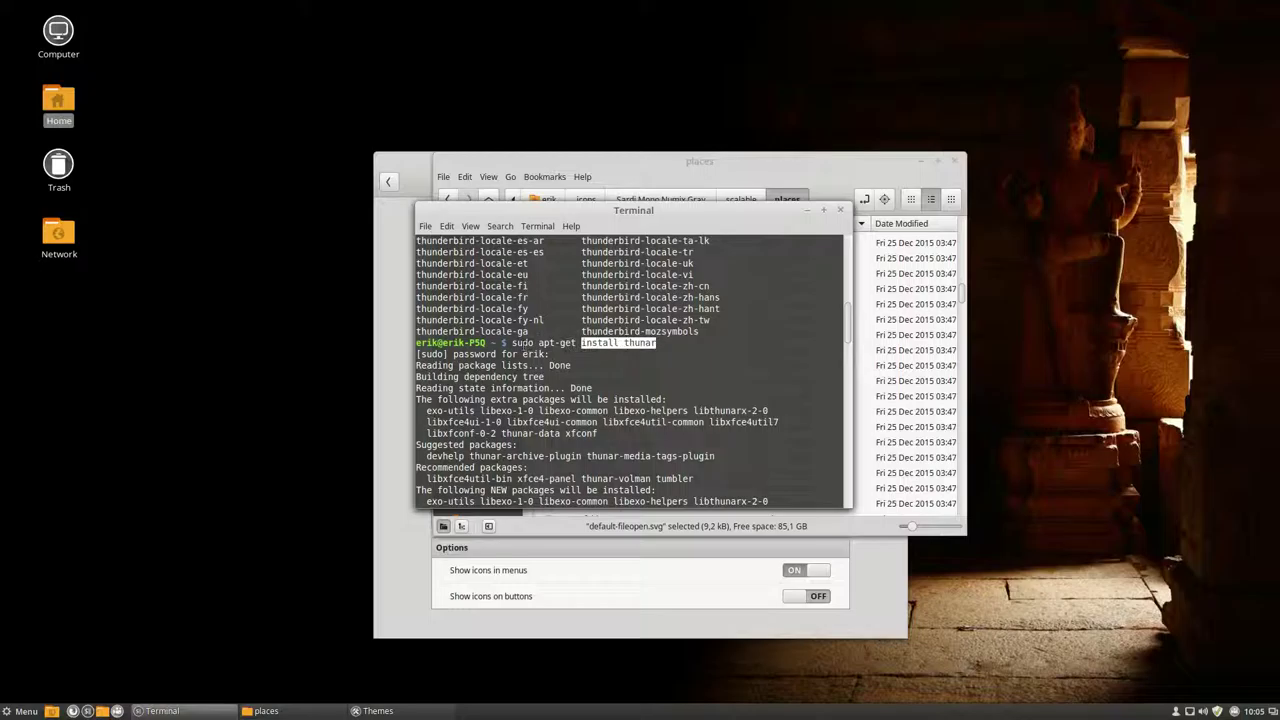
pyautogui.moveTo(513, 343); pyautogui.dragTo(688, 333)
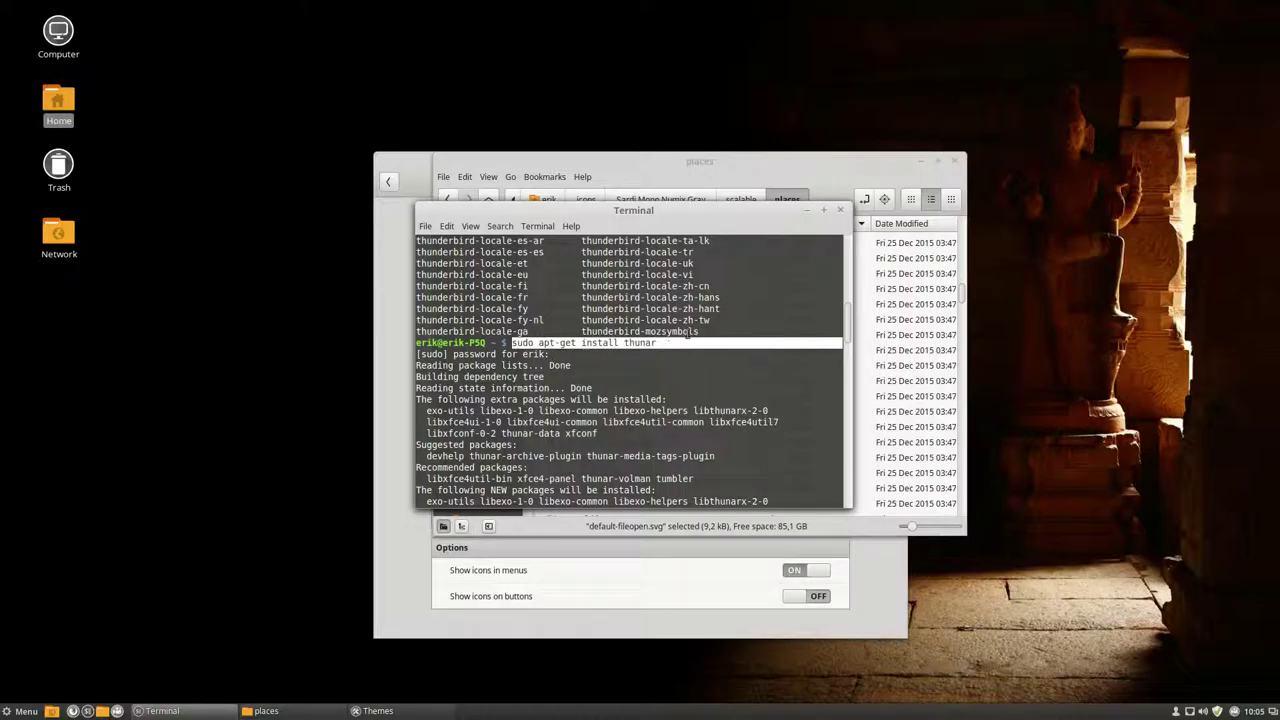
pyautogui.click(838, 209)
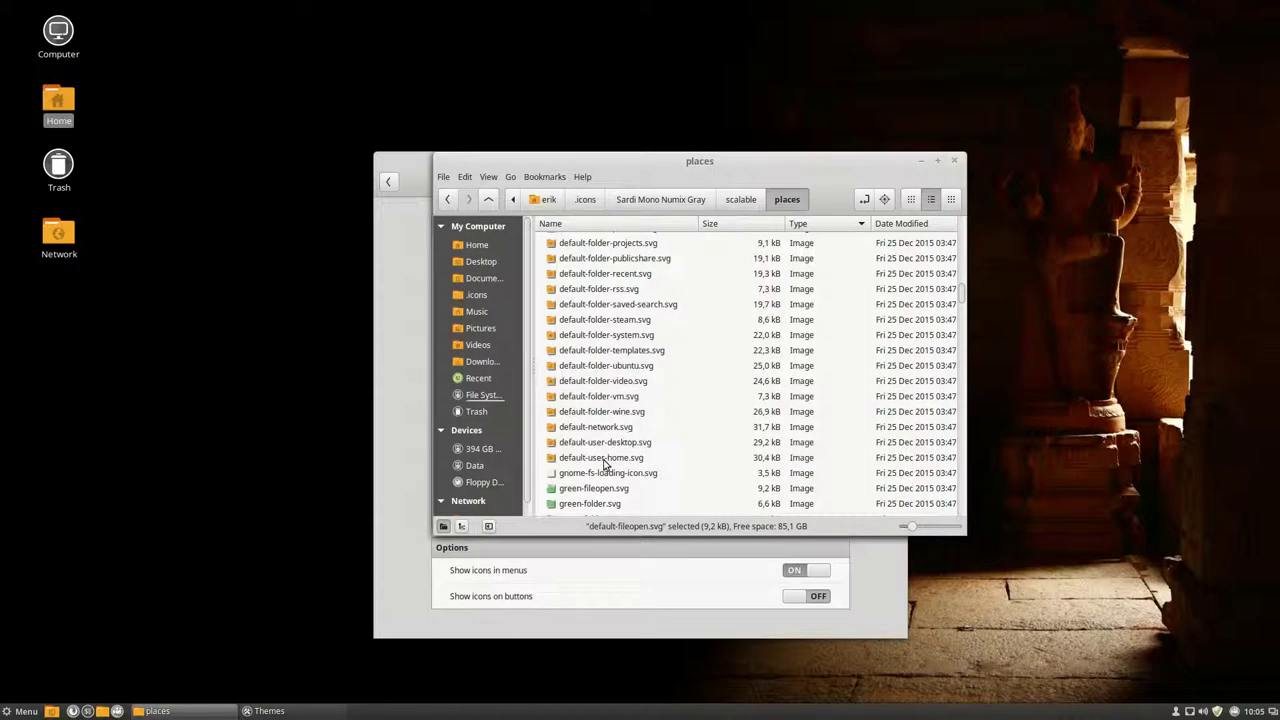
pyautogui.moveTo(964, 292)
pyautogui.mouseDown()
pyautogui.moveTo(962, 339)
pyautogui.moveTo(963, 290)
pyautogui.mouseUp()
pyautogui.click(938, 162)
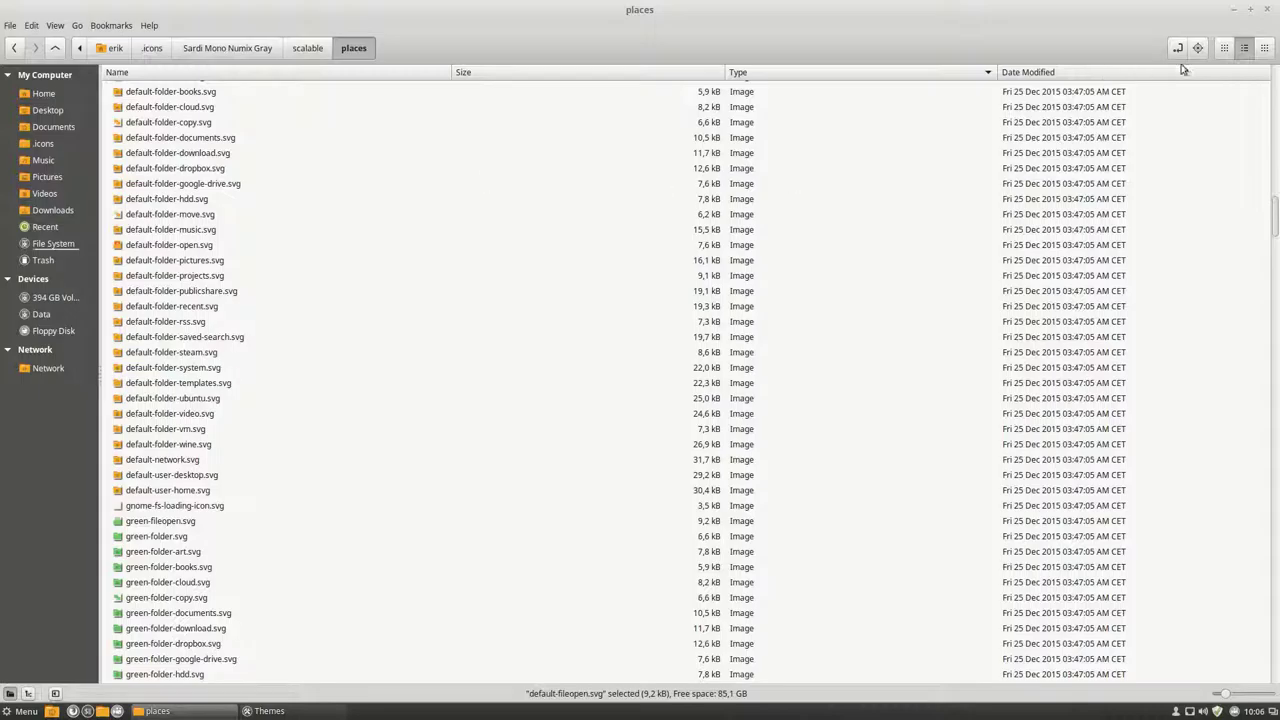
pyautogui.click(1224, 48)
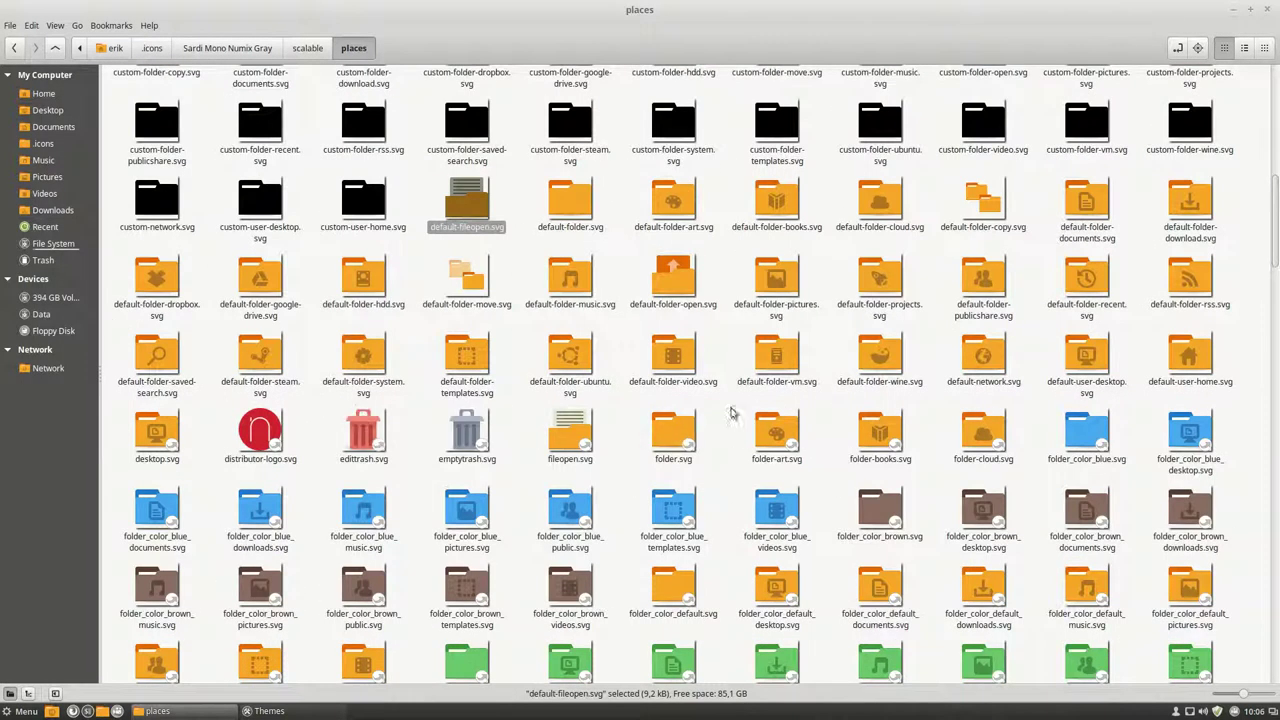
pyautogui.click(597, 295)
pyautogui.scroll(-5, 597, 300)
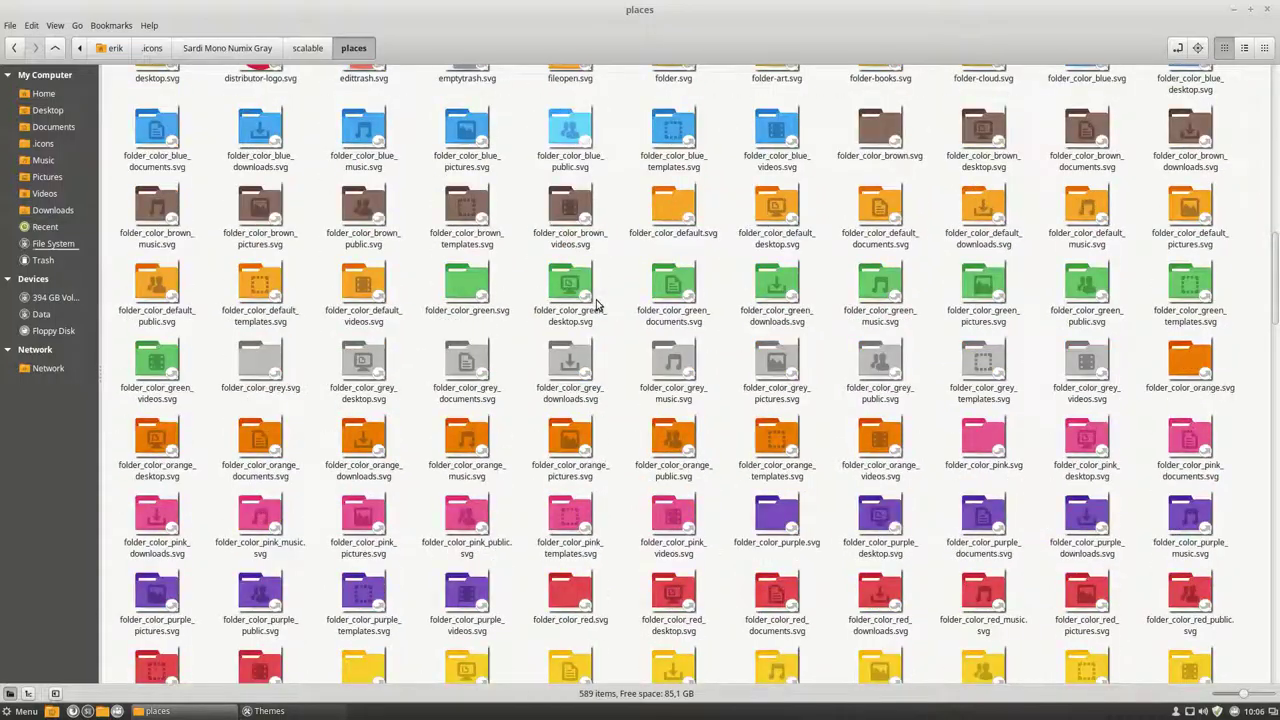
pyautogui.scroll(-5, 597, 303)
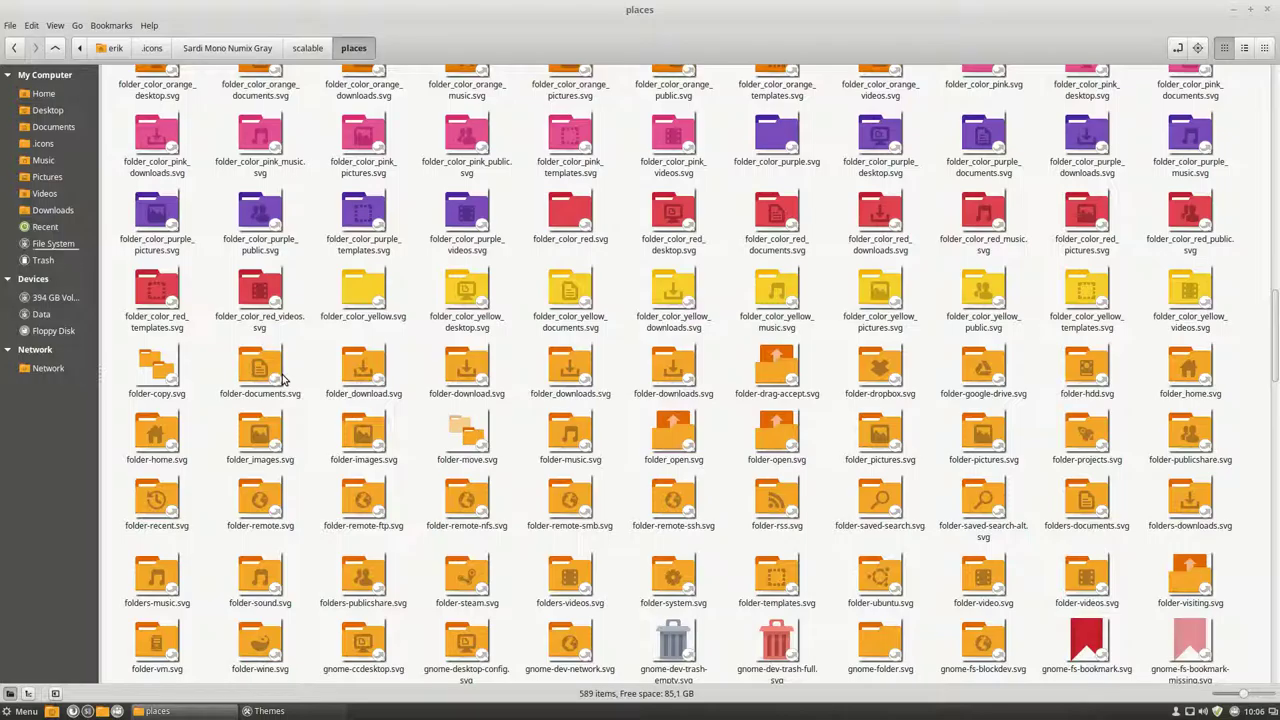
pyautogui.scroll(-6, 283, 378)
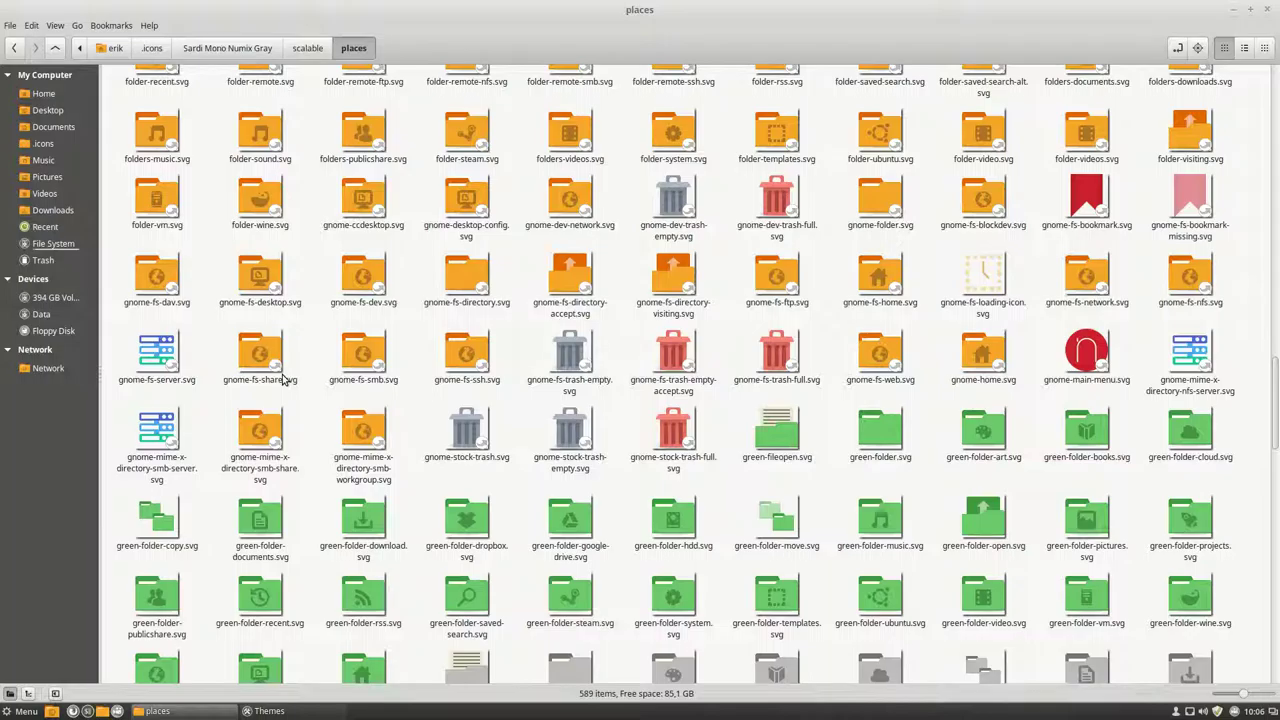
pyautogui.scroll(15, 283, 378)
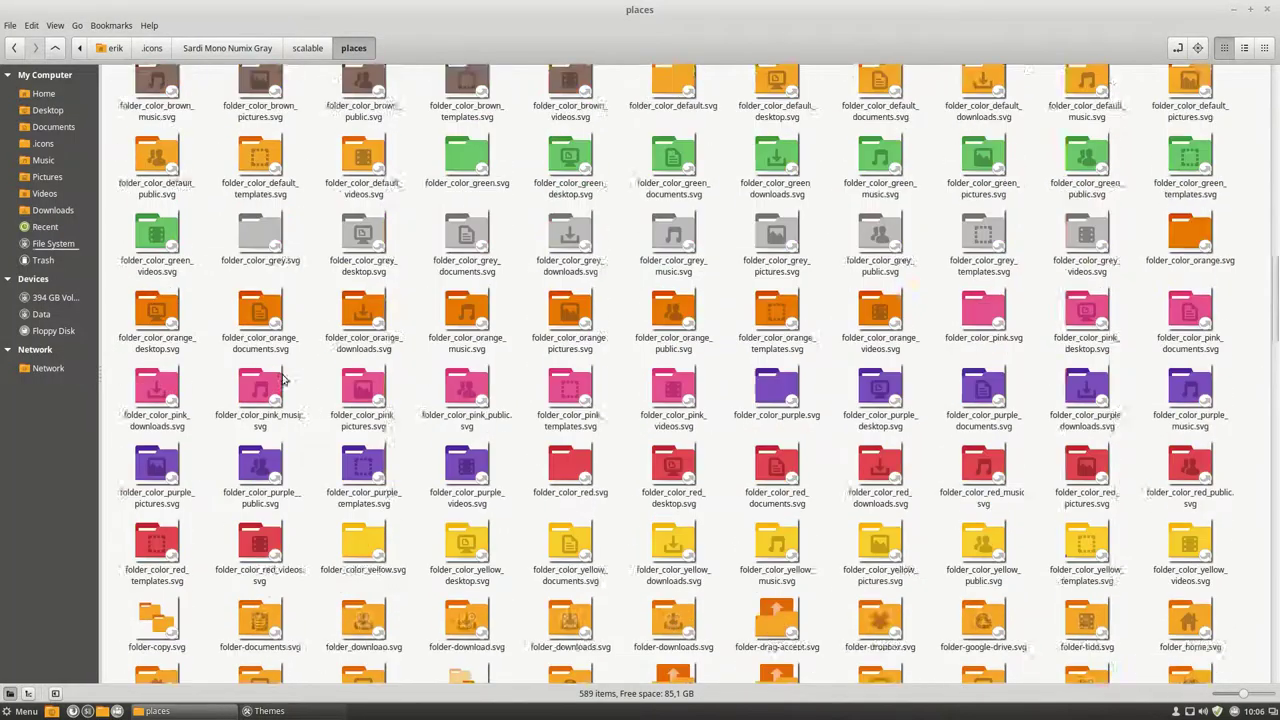
pyautogui.scroll(-6, 283, 378)
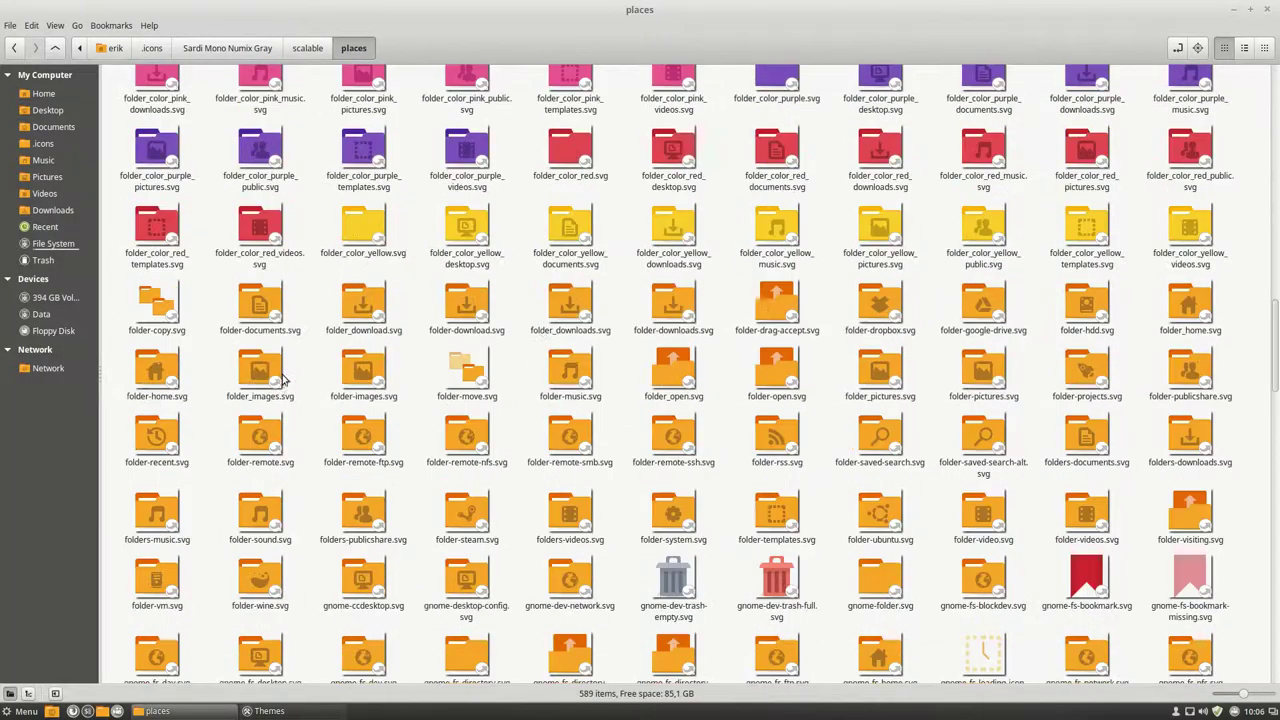
# - Show the places folder in List View, sorted by Type in reverse order
pyautogui.click(1243, 49)
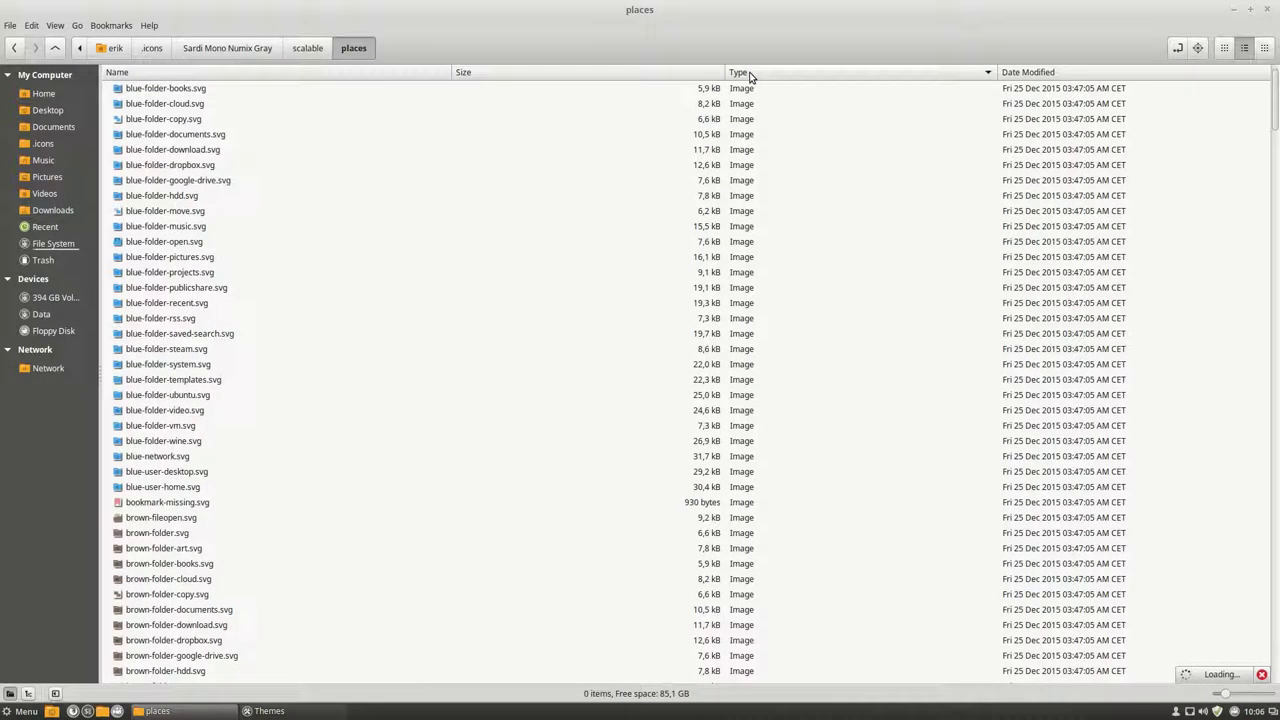
pyautogui.click(750, 75)
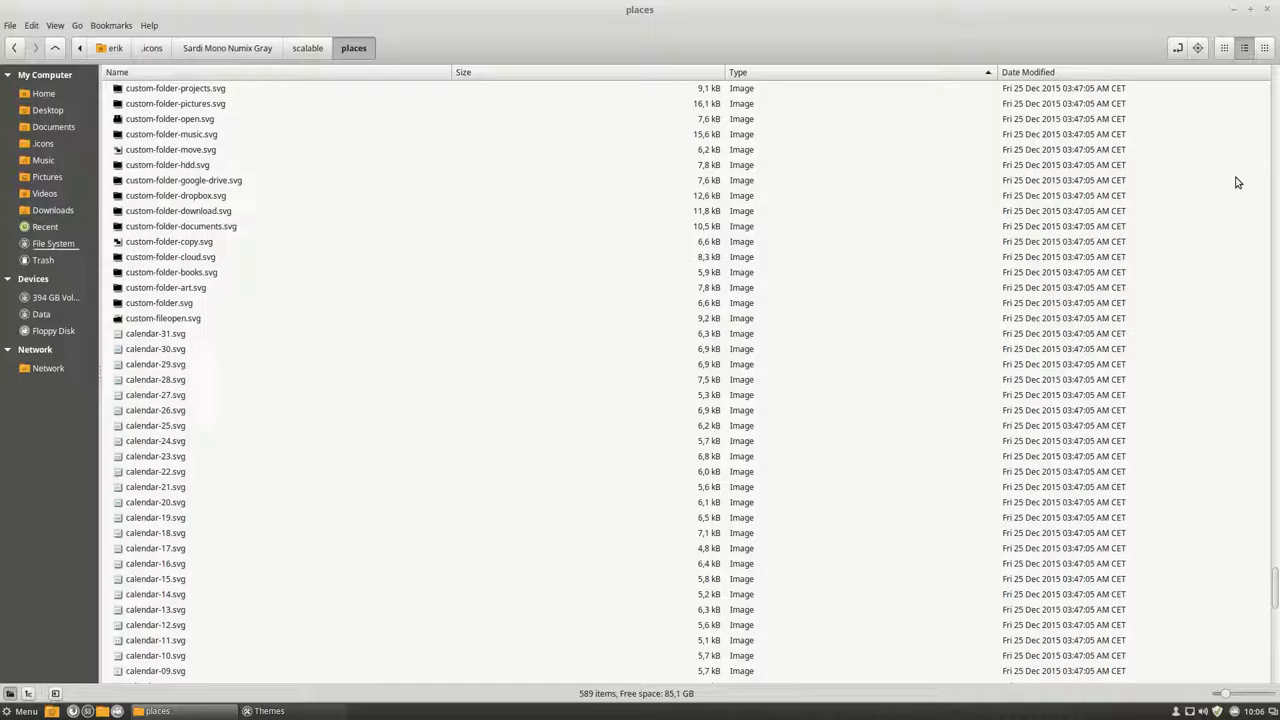
pyautogui.moveTo(1276, 600); pyautogui.dragTo(1274, 10)
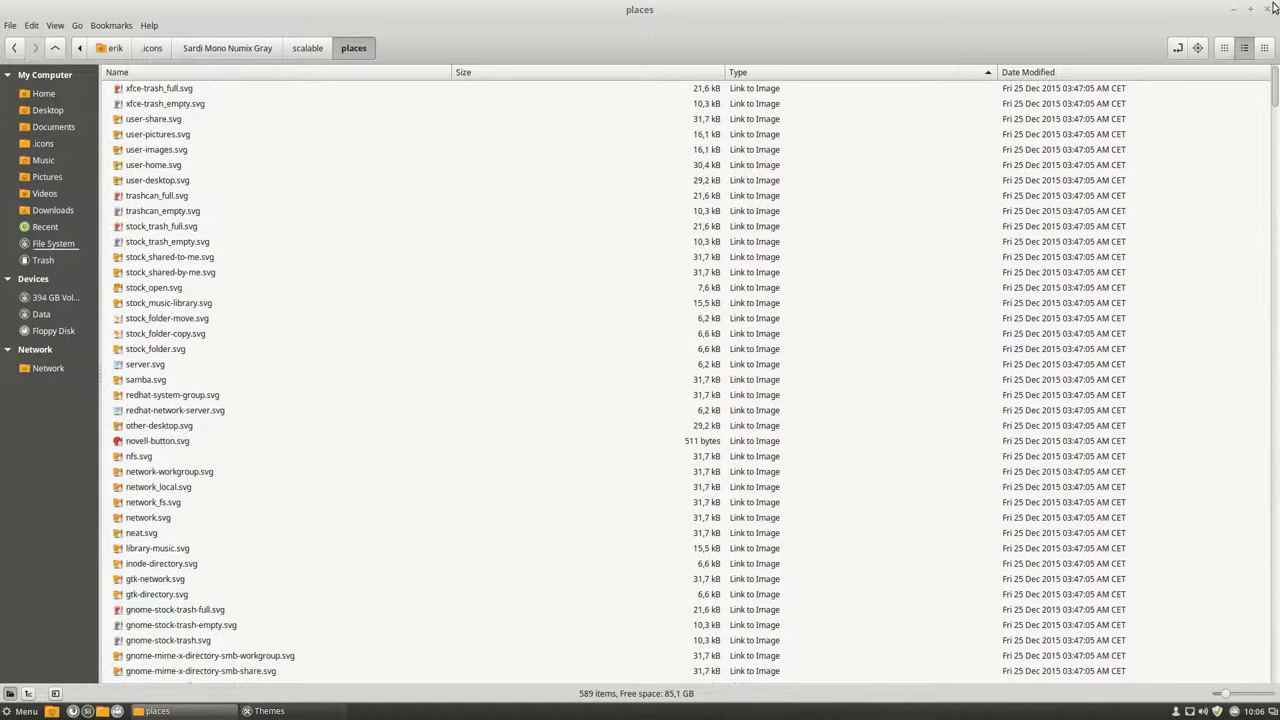
pyautogui.click(820, 76)
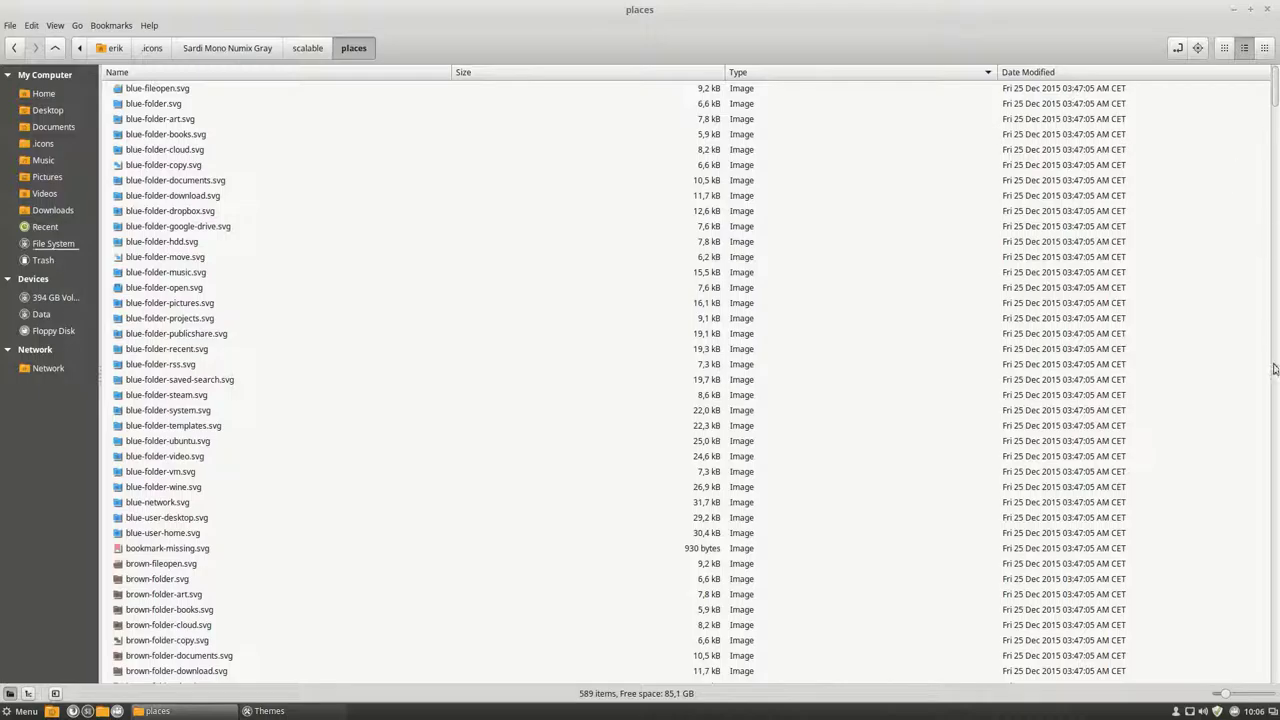
# - Select the 30 files from default-fileopen.svg through default-user-home.svg
pyautogui.scroll(-8, 176, 418)
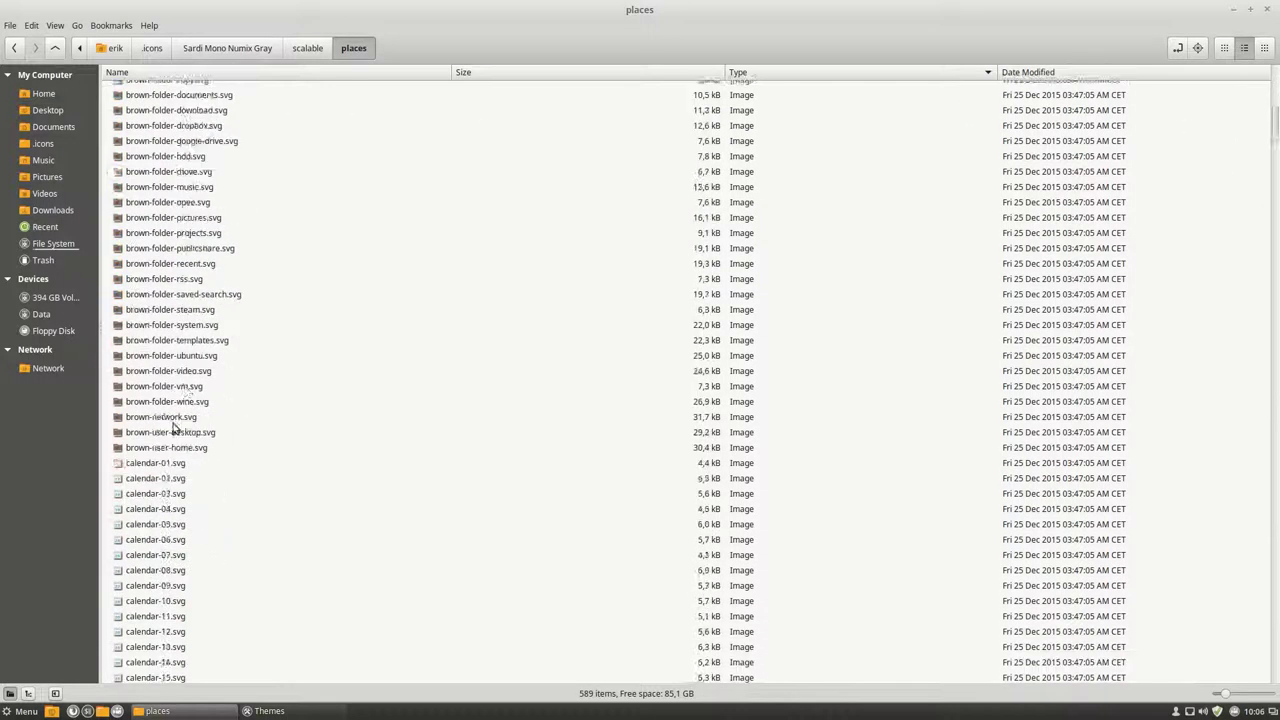
pyautogui.scroll(-20, 172, 428)
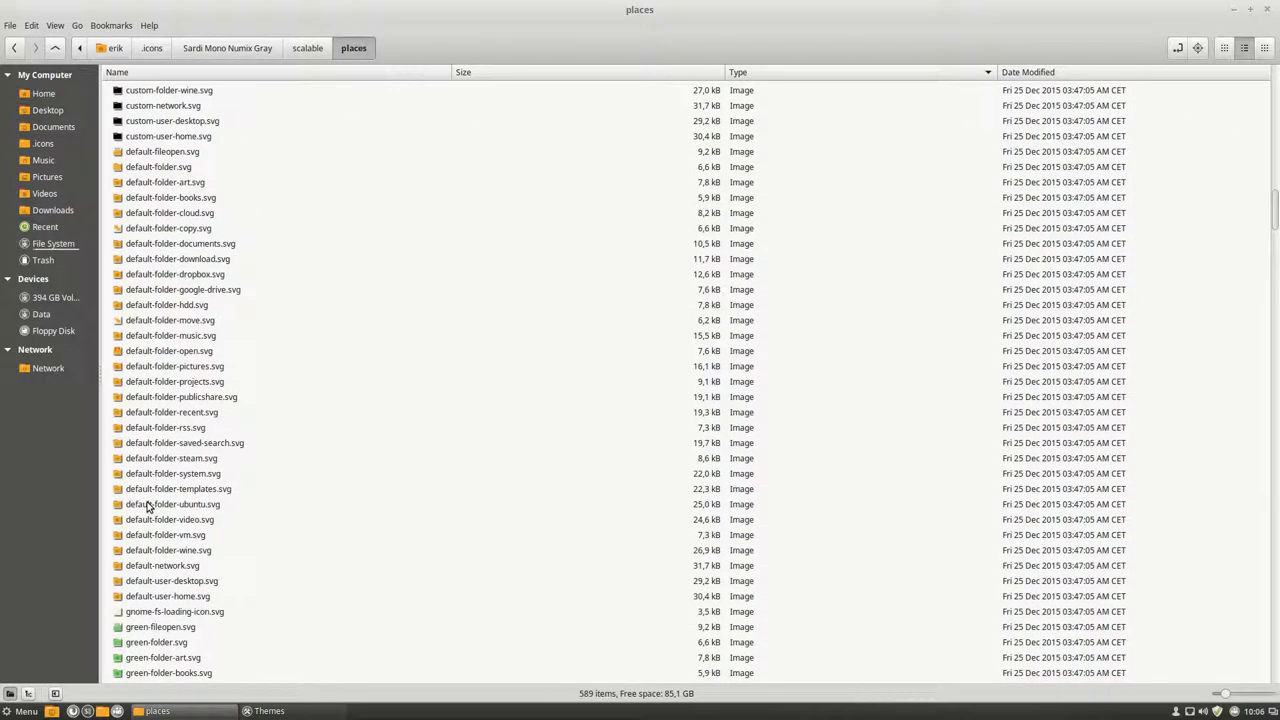
pyautogui.scroll(-18, 147, 507)
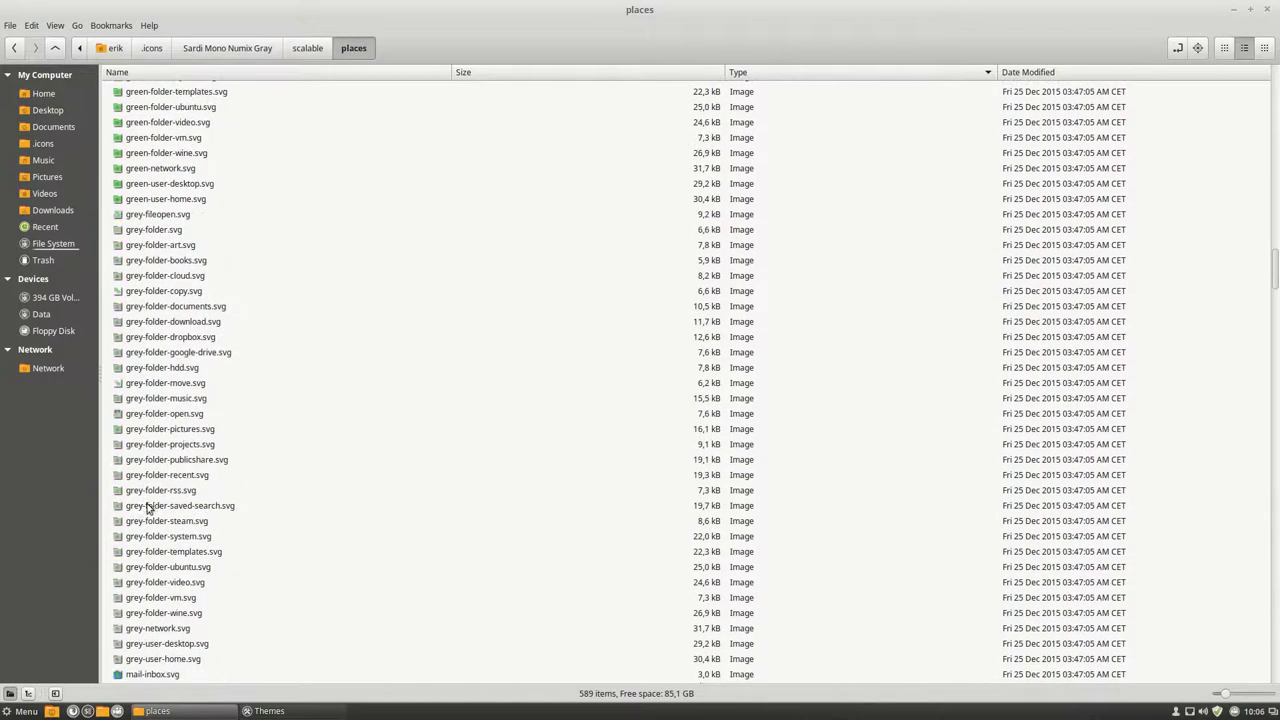
pyautogui.scroll(-6, 147, 509)
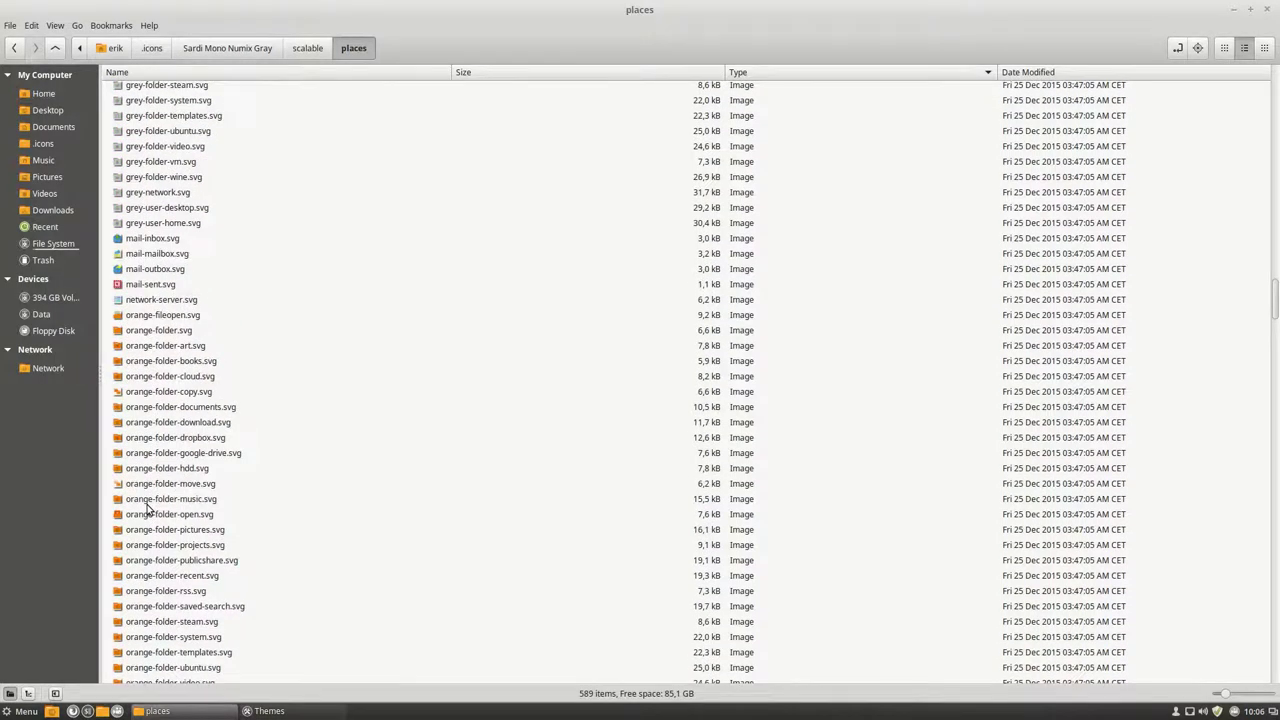
pyautogui.scroll(-9, 147, 509)
pyautogui.scroll(-10, 147, 509)
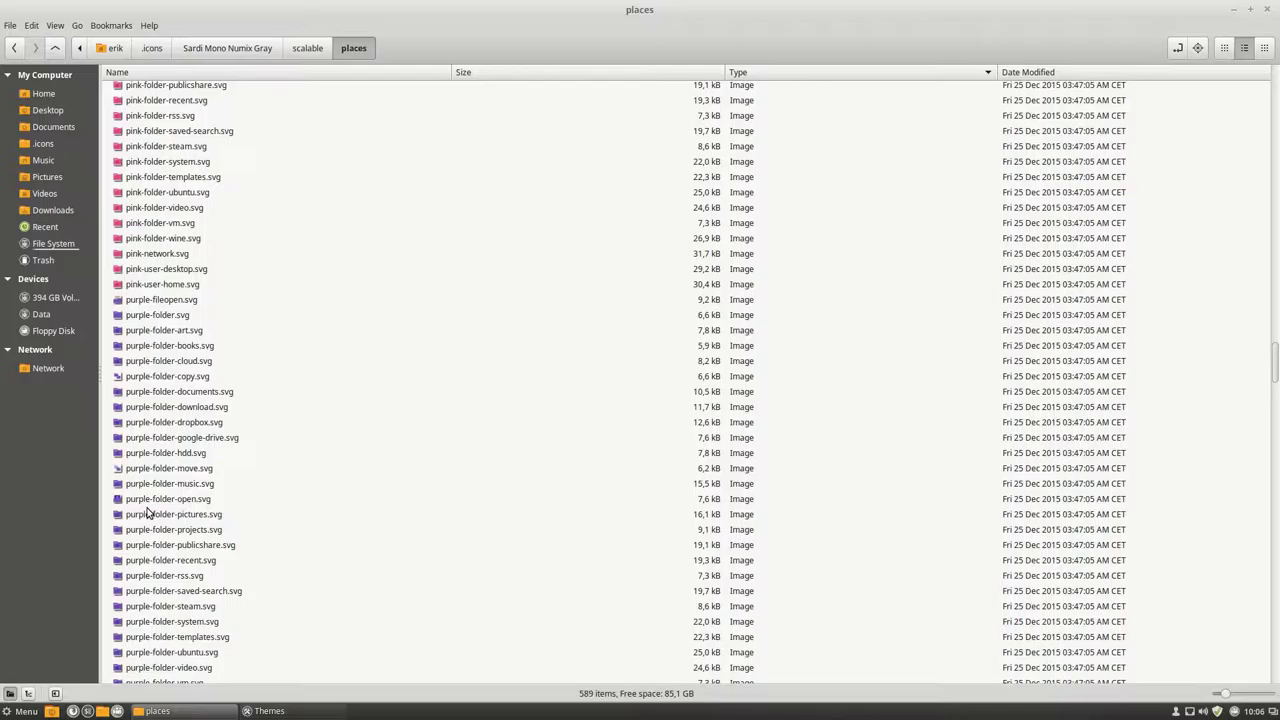
pyautogui.scroll(20, 147, 513)
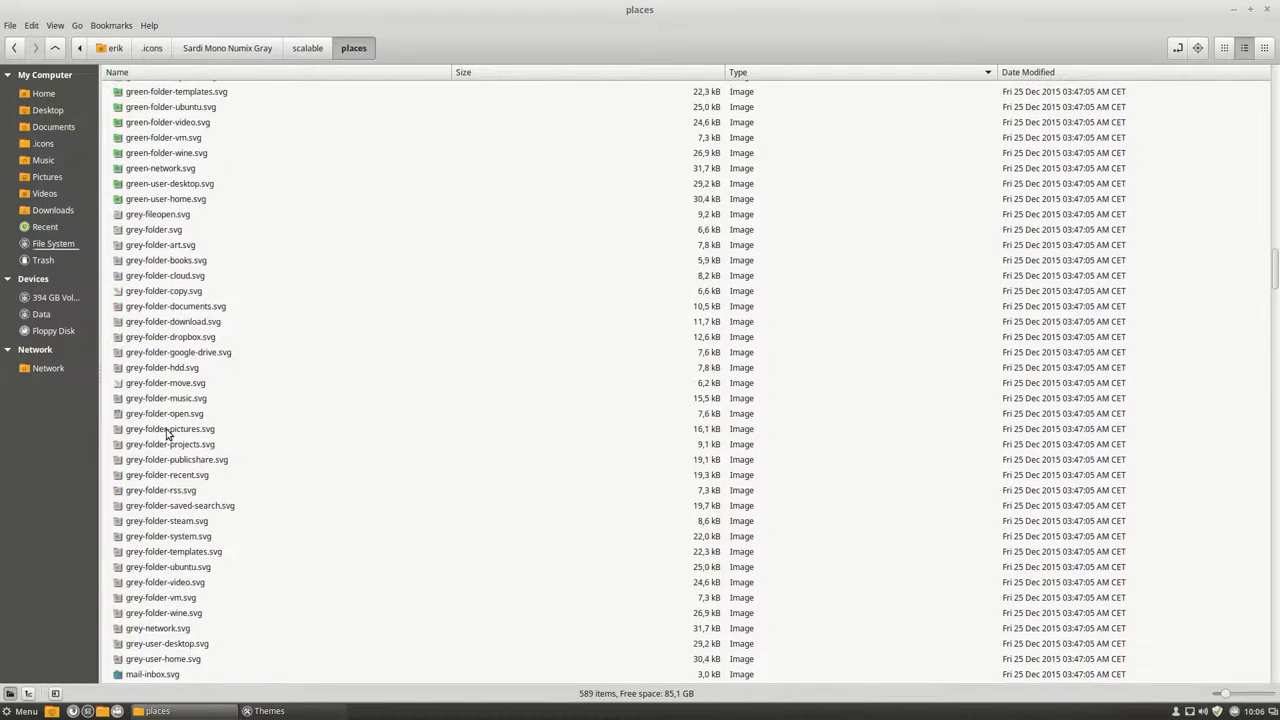
pyautogui.scroll(18, 167, 432)
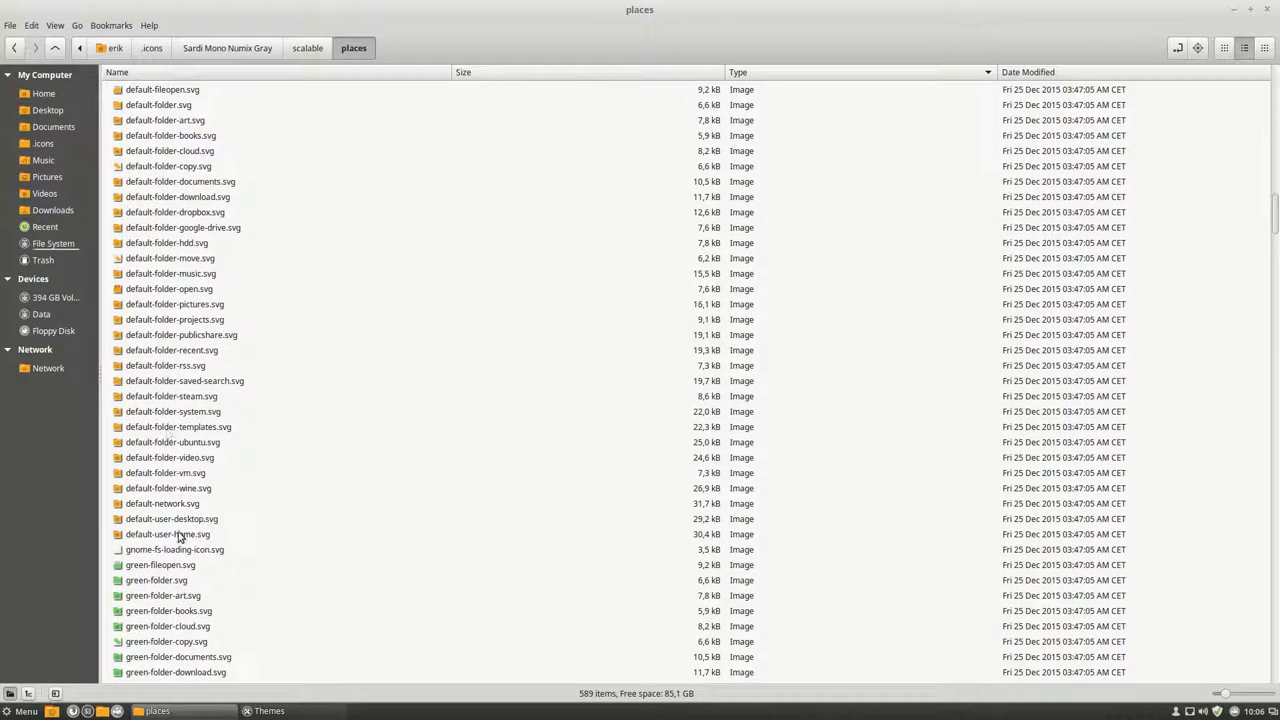
pyautogui.click(180, 537)
pyautogui.scroll(8, 170, 537)
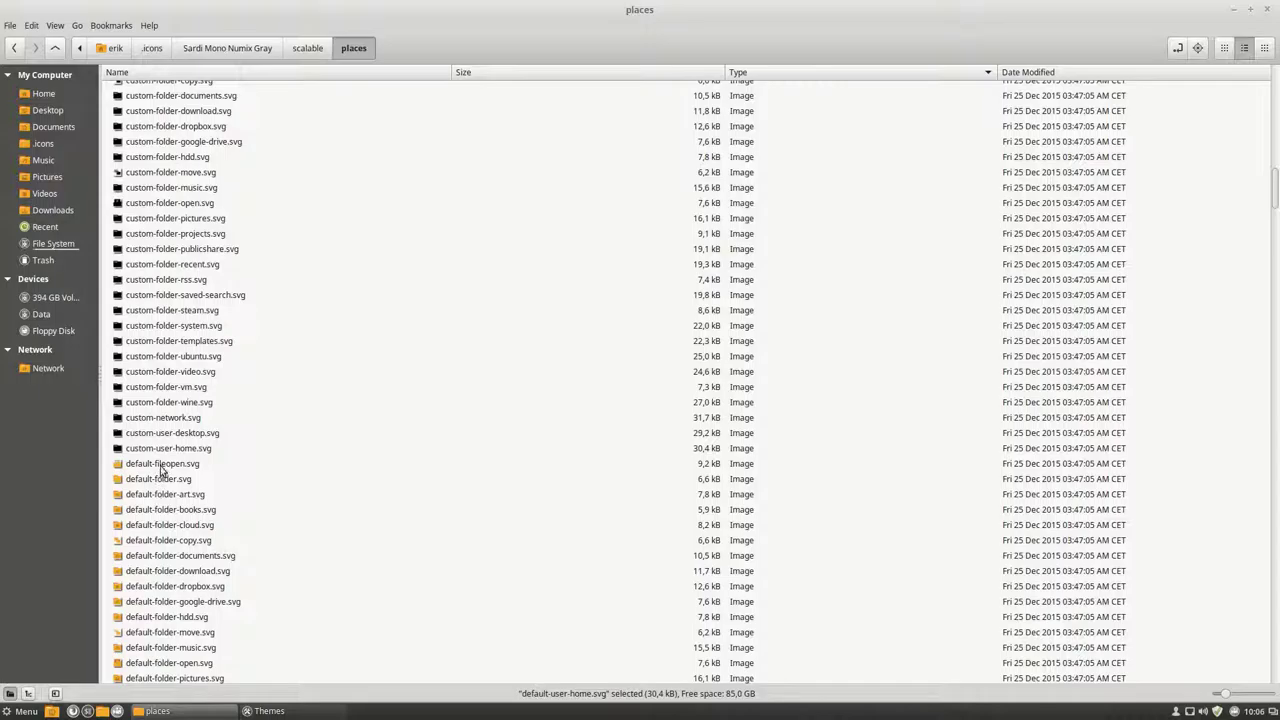
pyautogui.click(161, 466)
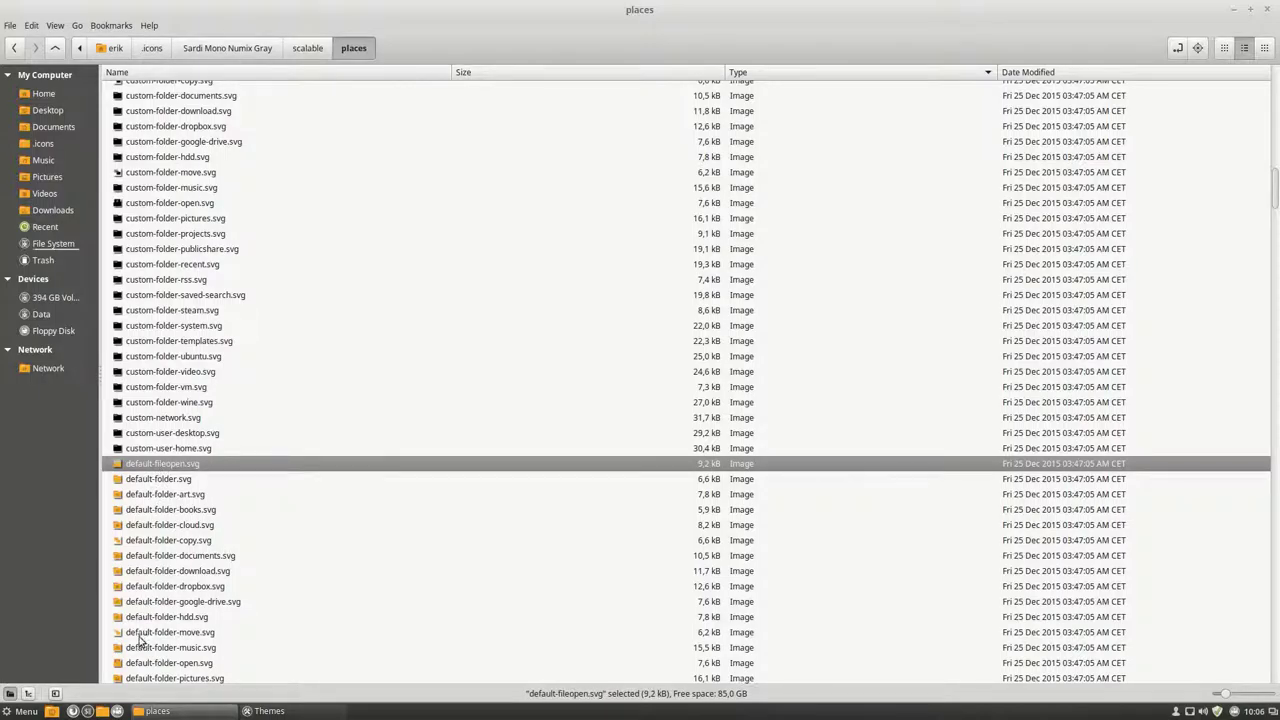
pyautogui.scroll(-8, 140, 647)
pyautogui.keyDown('shift'); pyautogui.click(173, 537); pyautogui.keyUp('shift')
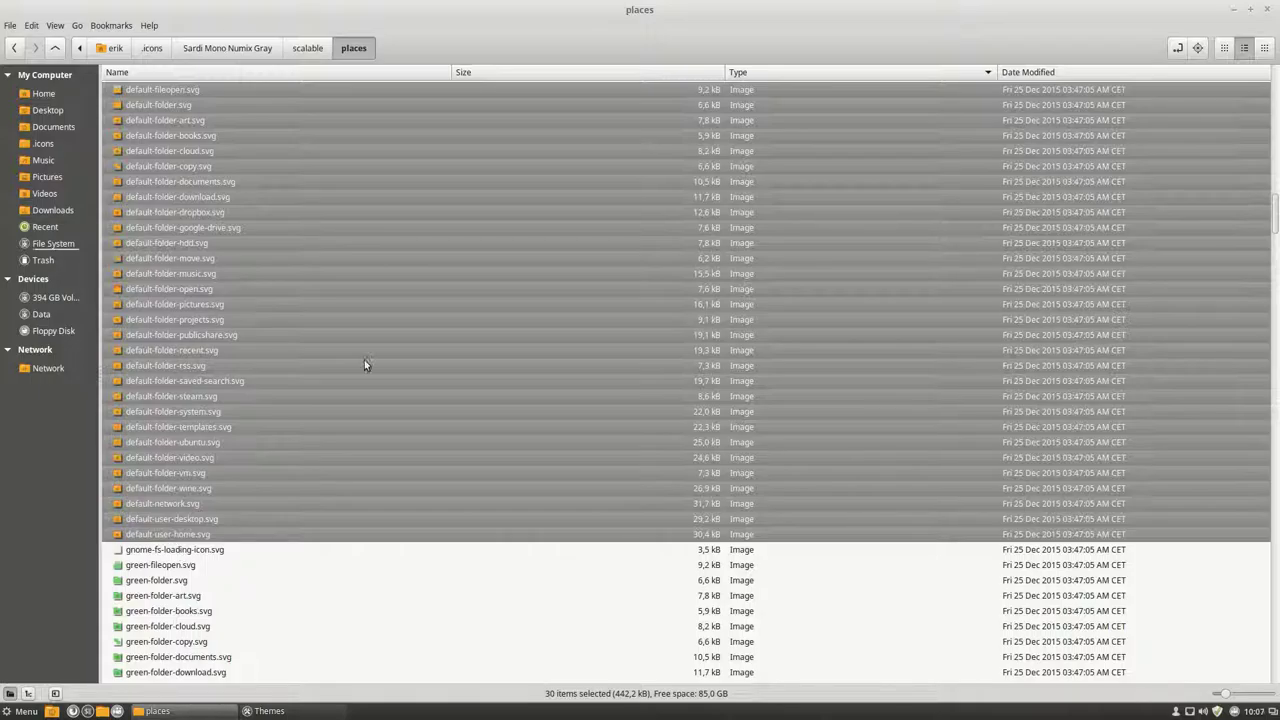
# - Shrink the places window and create a new desktop folder named test
pyautogui.moveTo(646, 10); pyautogui.dragTo(1093, 83)
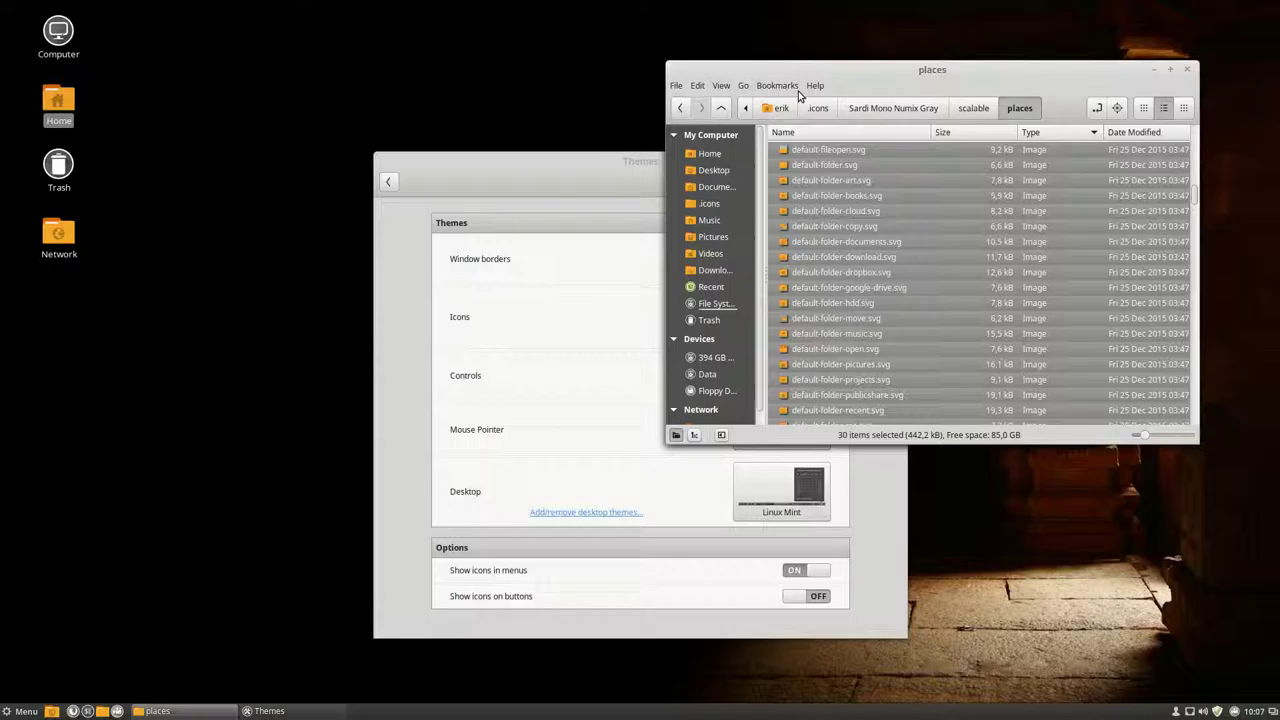
pyautogui.rightClick(104, 409)
pyautogui.click(186, 416)
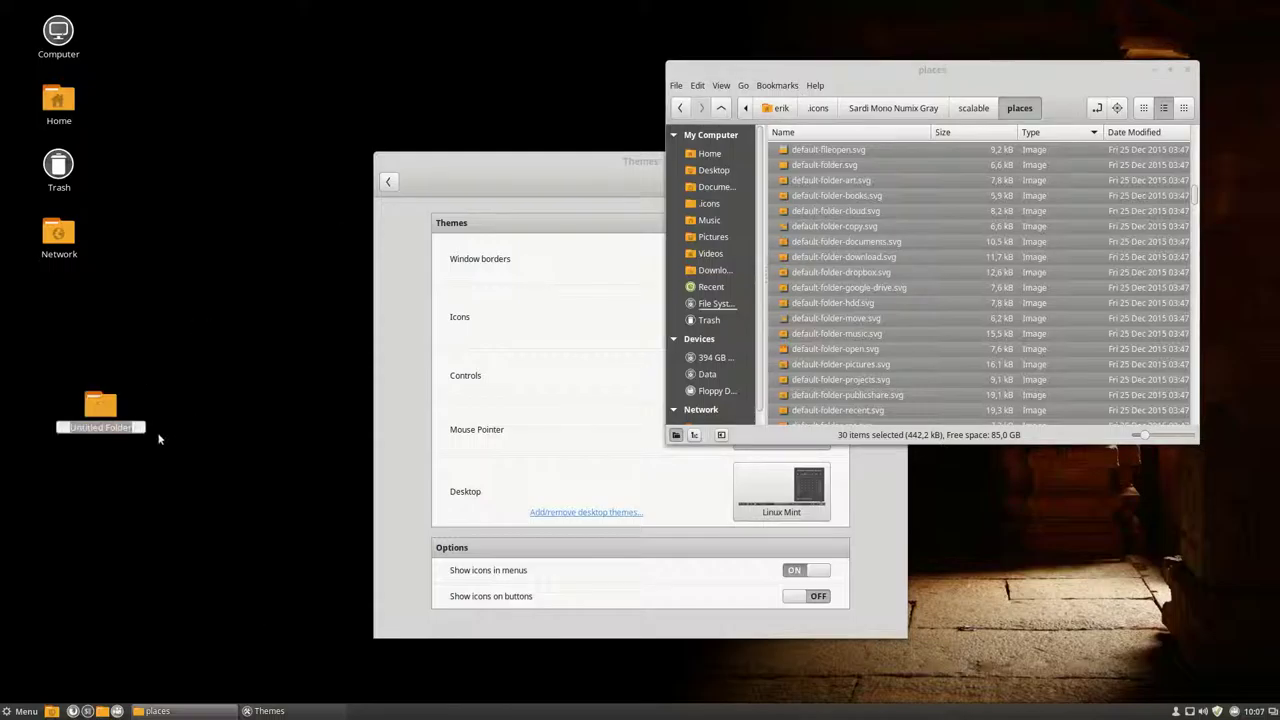
pyautogui.write('test')
pyautogui.press('Return')
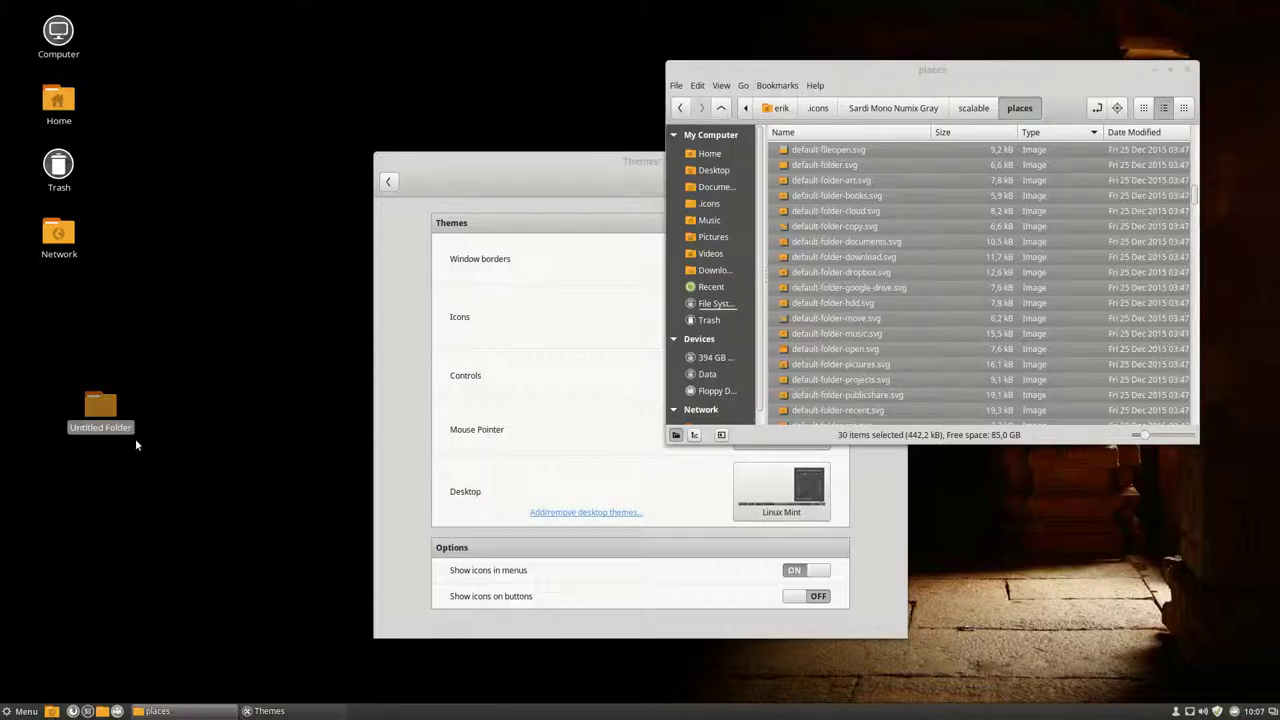
# - Open the test folder and drag the 30 default- files into it
pyautogui.doubleClick(101, 420)
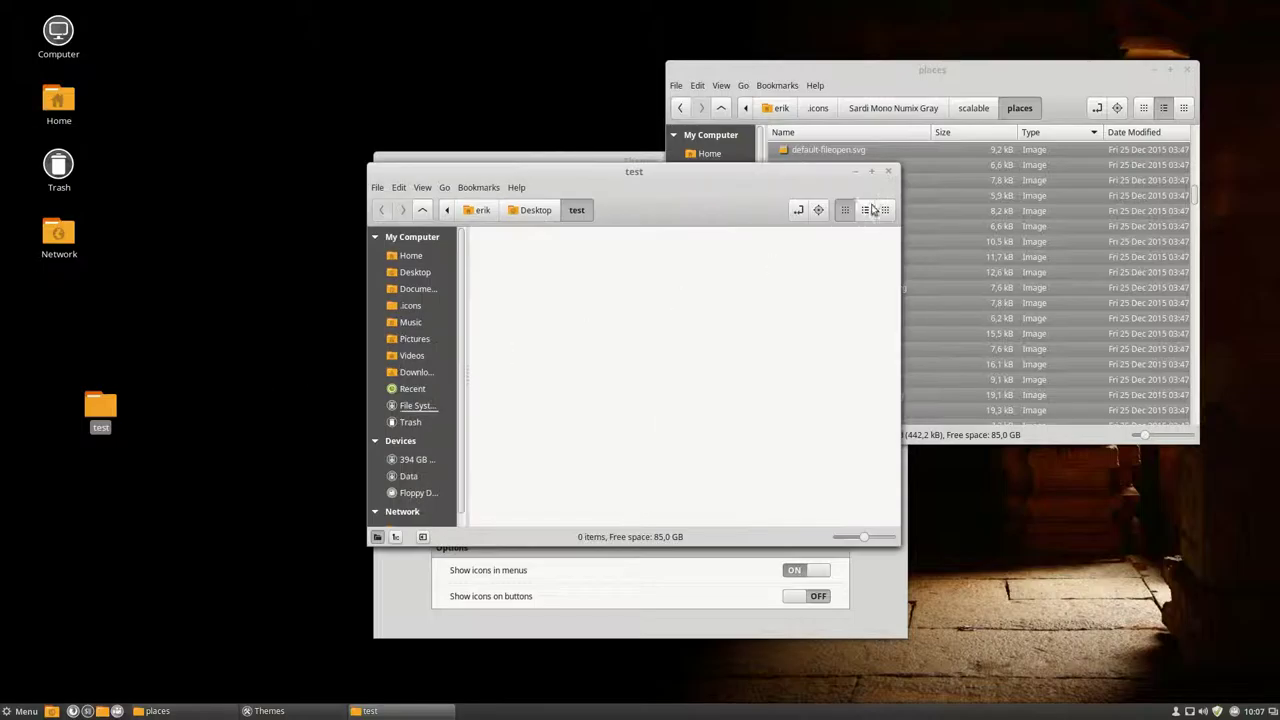
pyautogui.moveTo(751, 176); pyautogui.dragTo(522, 235)
pyautogui.click(815, 241)
pyautogui.moveTo(815, 241); pyautogui.dragTo(429, 383)
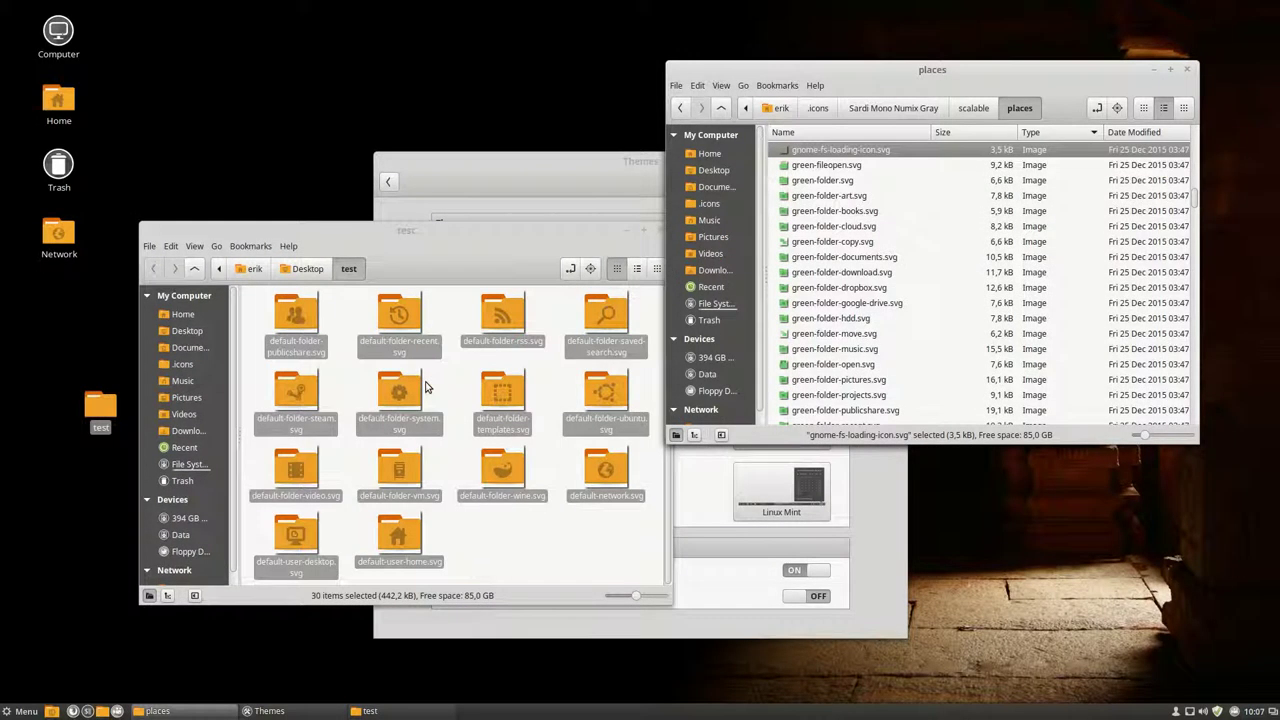
pyautogui.scroll(3, 829, 306)
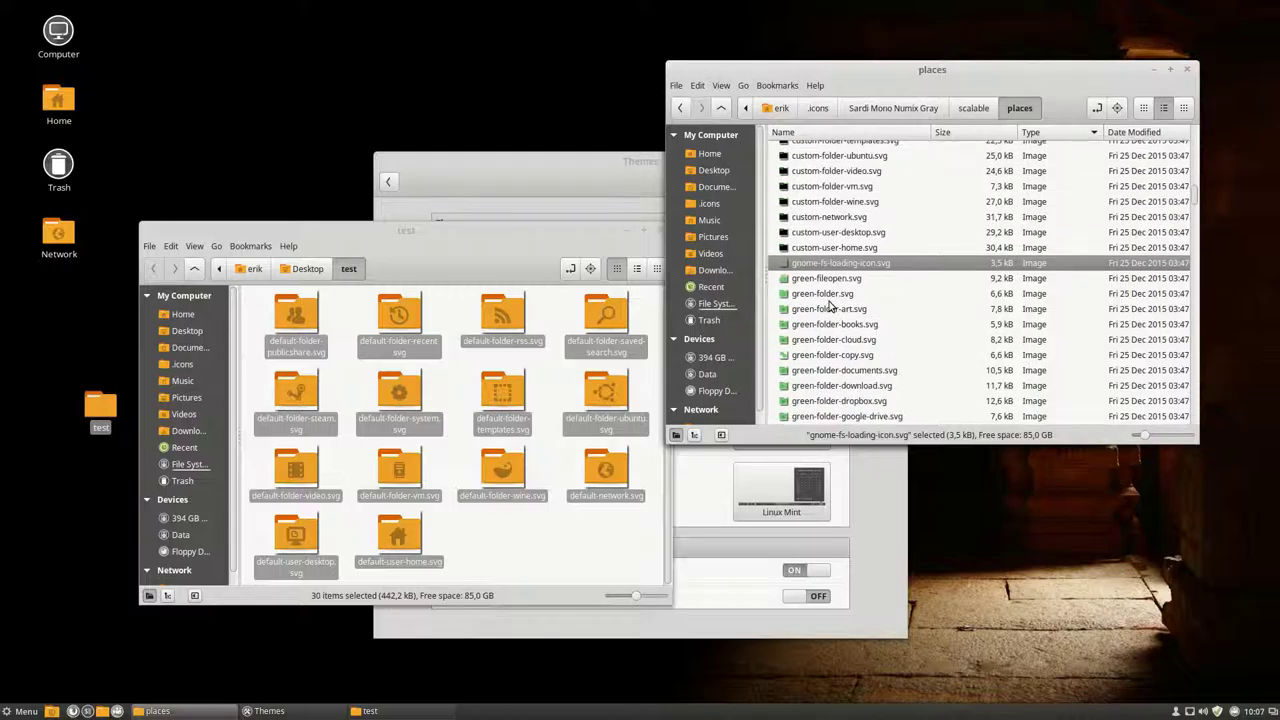
# - Try Mint-X-Dark and Sardi Mono Numix, then settle on Sardi Mono Numix Gray and minimize Themes
pyautogui.click(636, 157)
pyautogui.click(781, 316)
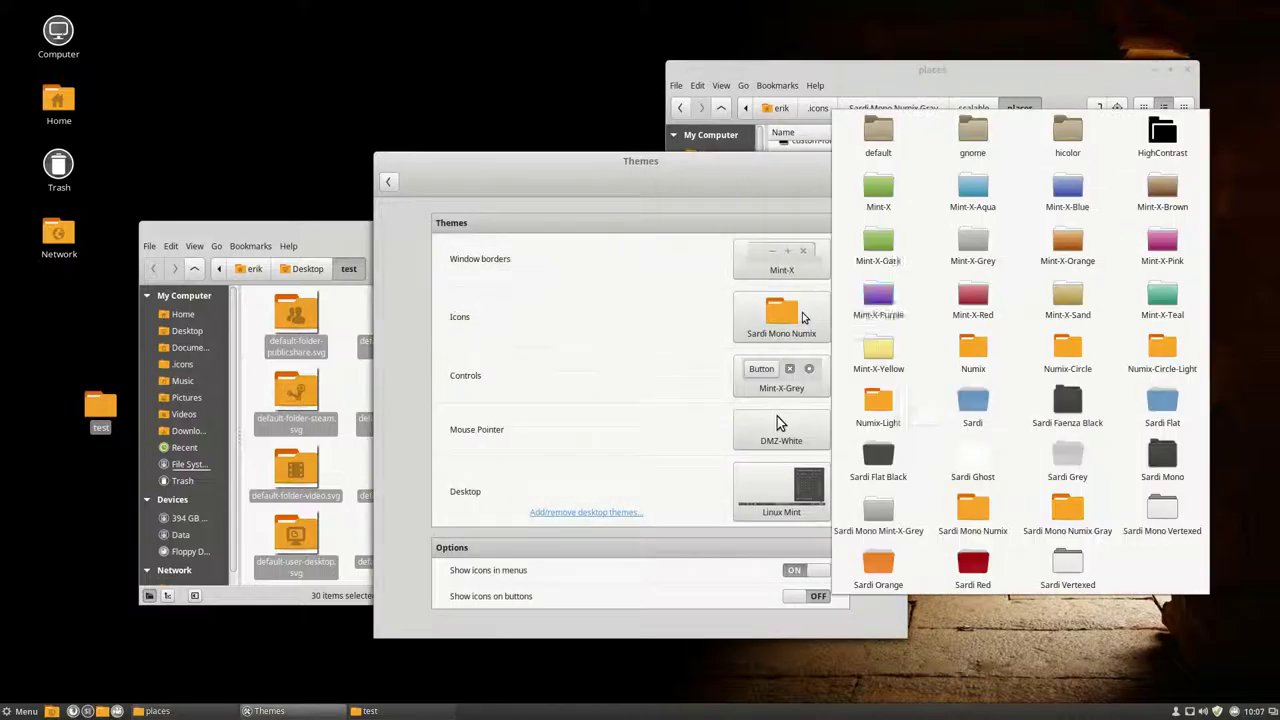
pyautogui.click(880, 260)
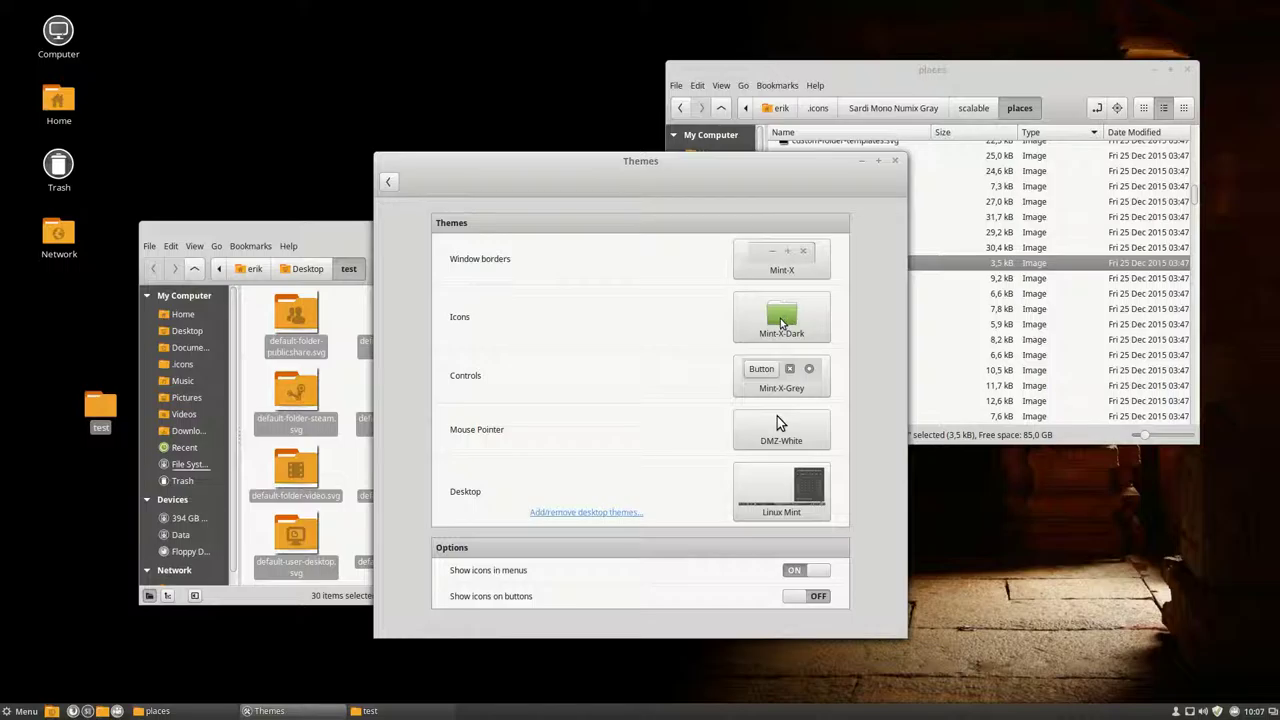
pyautogui.click(781, 322)
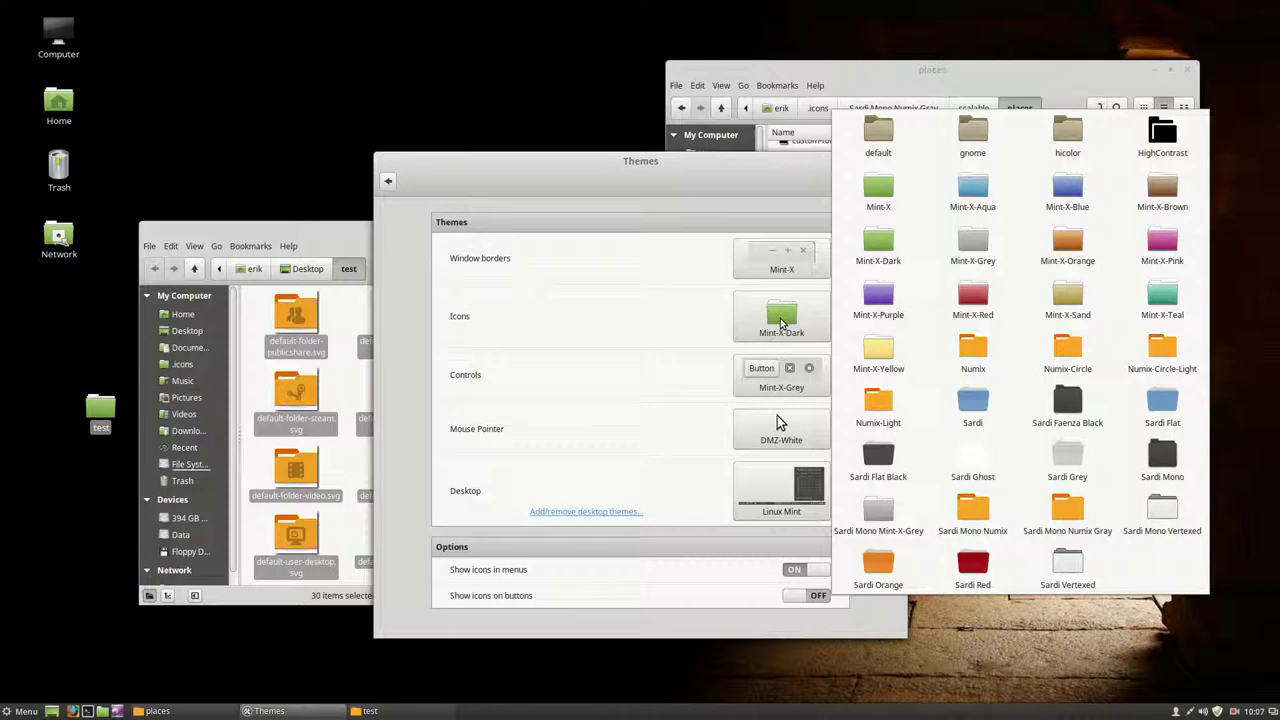
pyautogui.click(983, 517)
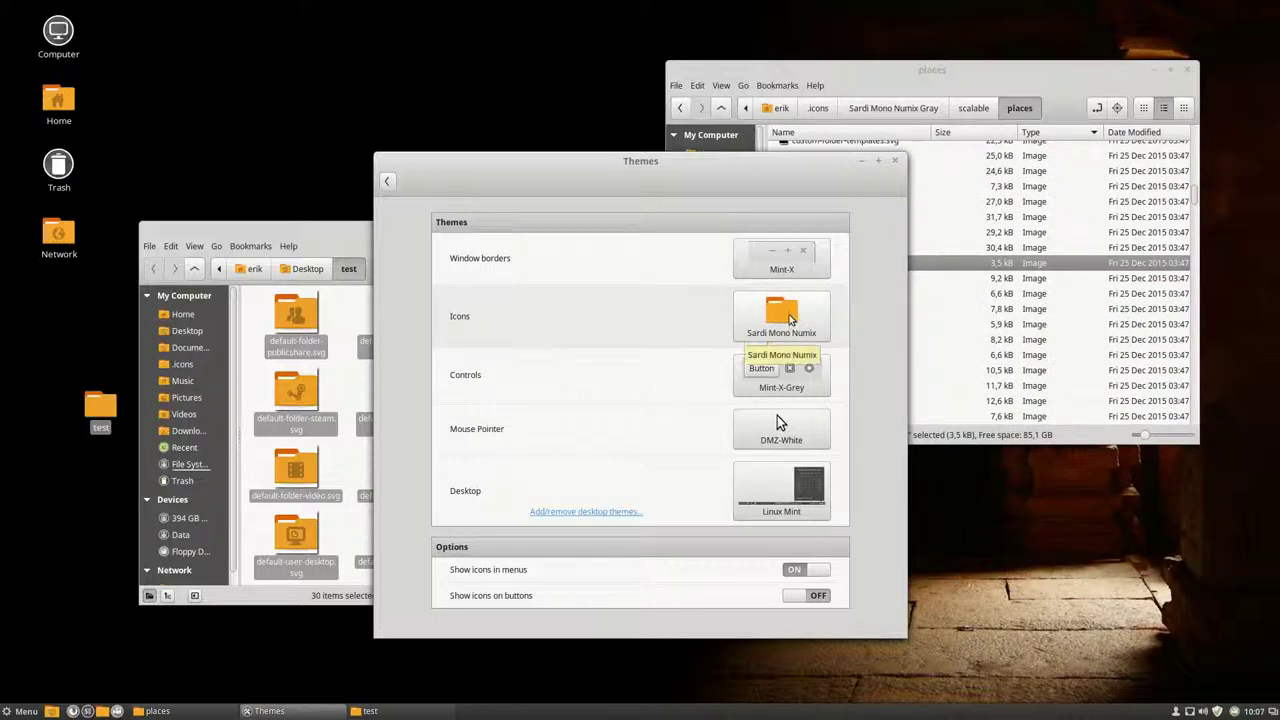
pyautogui.click(789, 318)
pyautogui.click(1068, 518)
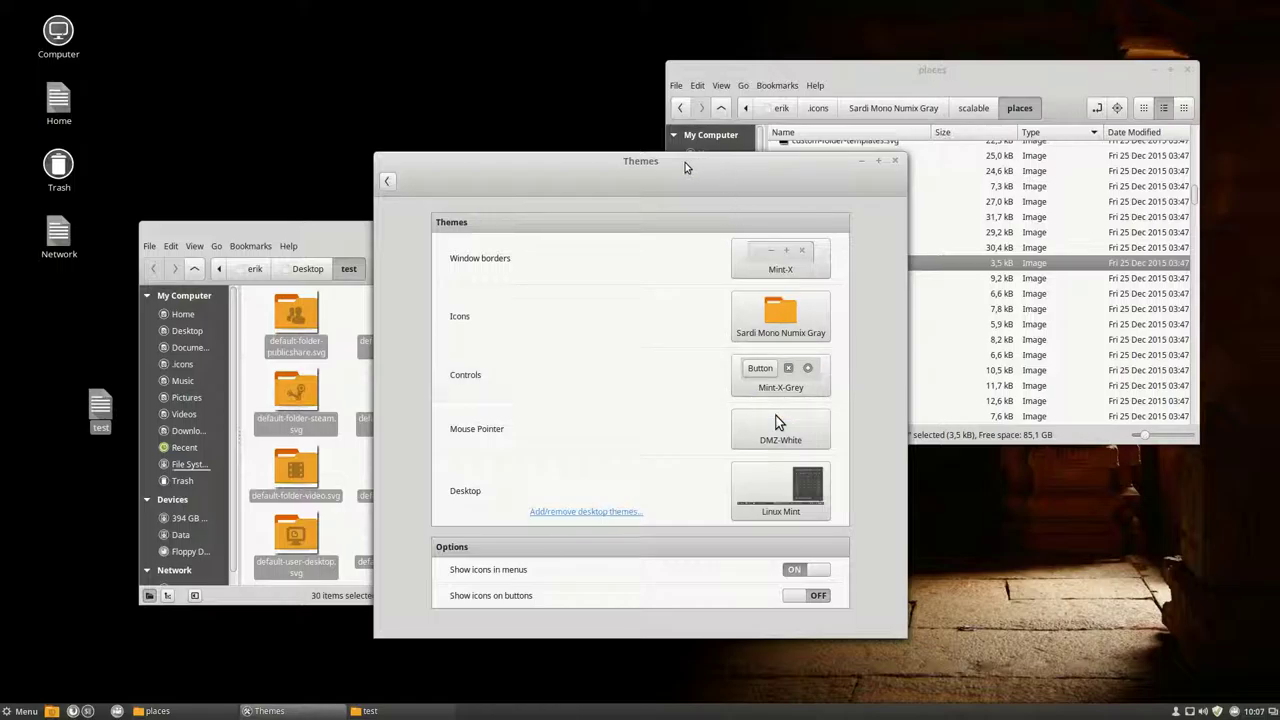
pyautogui.moveTo(685, 167); pyautogui.dragTo(583, 211)
# - Select the grey files from grey-fileopen.svg through grey-user-home.svg in the places folder
pyautogui.click(764, 210)
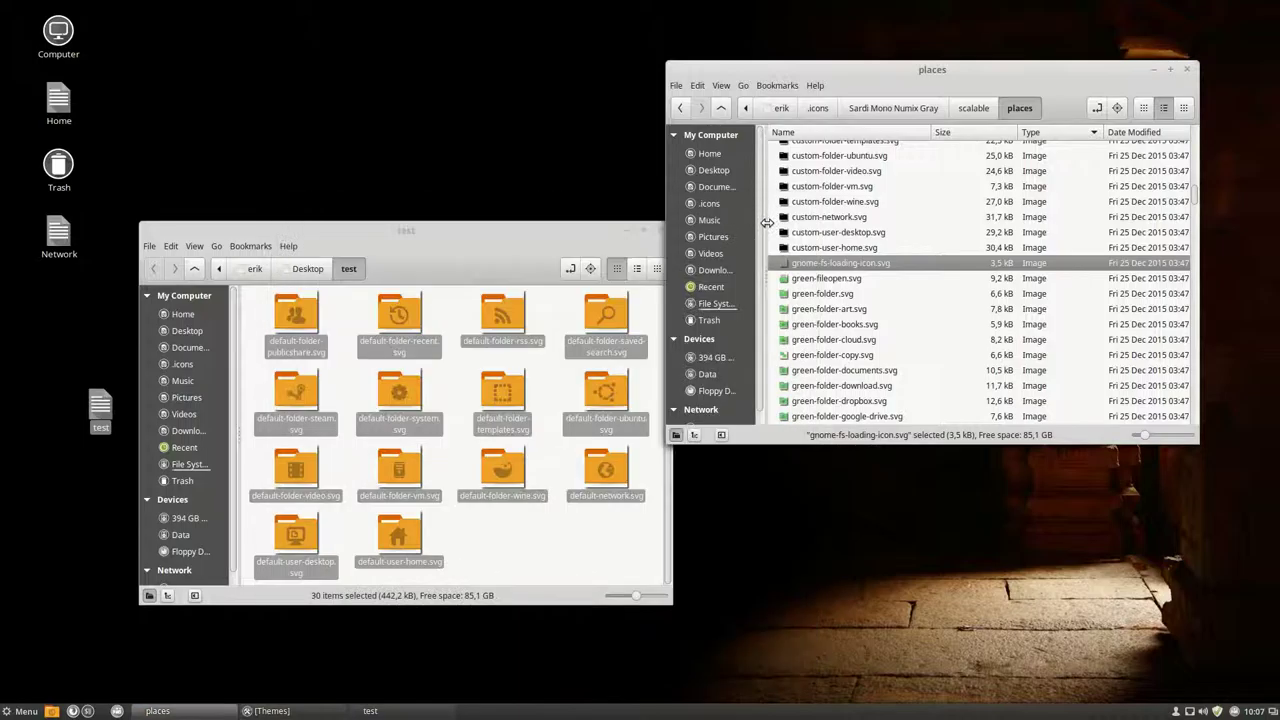
pyautogui.scroll(-10, 845, 378)
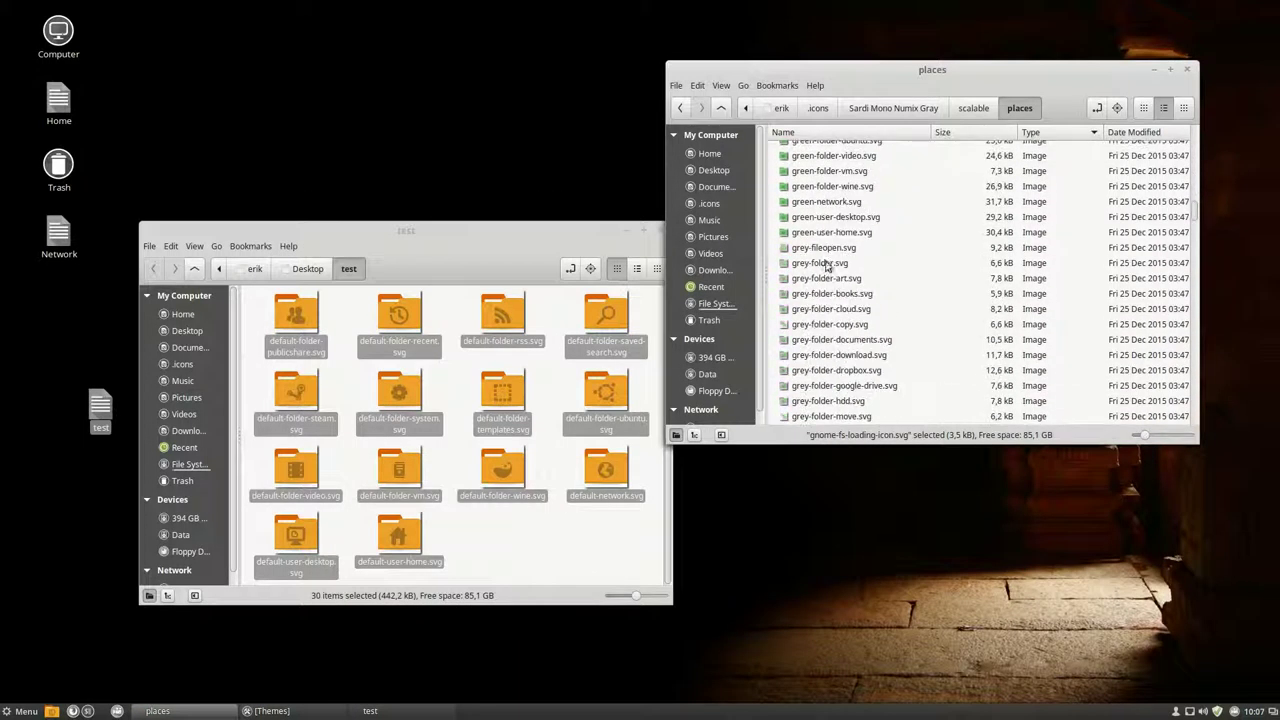
pyautogui.click(822, 248)
pyautogui.scroll(-5, 797, 335)
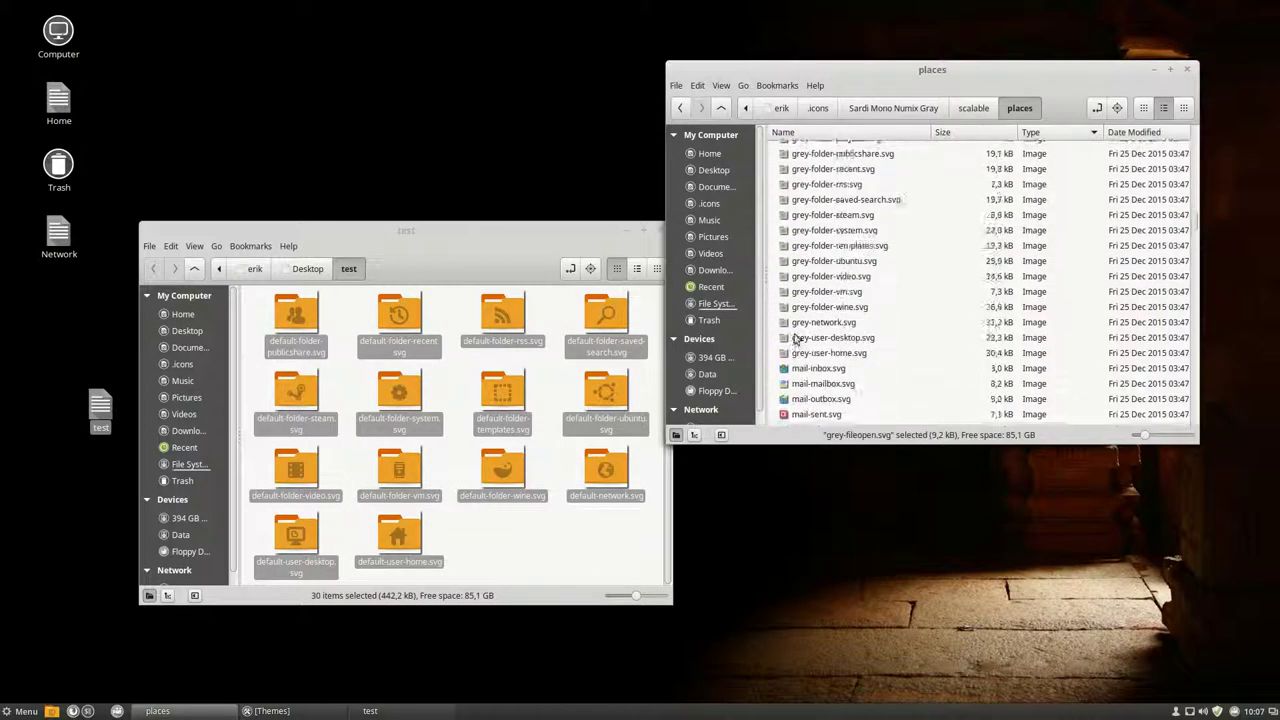
pyautogui.keyDown('shift'); pyautogui.click(835, 320); pyautogui.keyUp('shift')
# - Dismiss the file context menu and search the application menu for 'thun'
pyautogui.rightClick(835, 320)
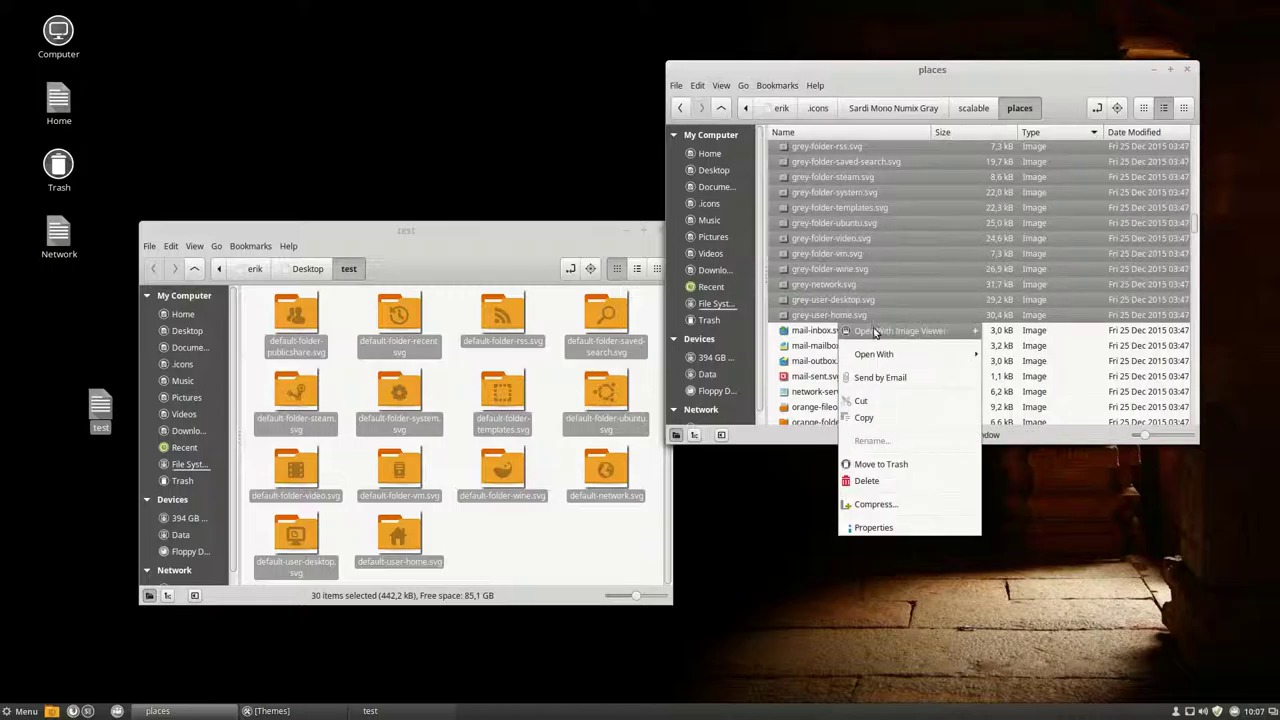
pyautogui.moveTo(877, 354)
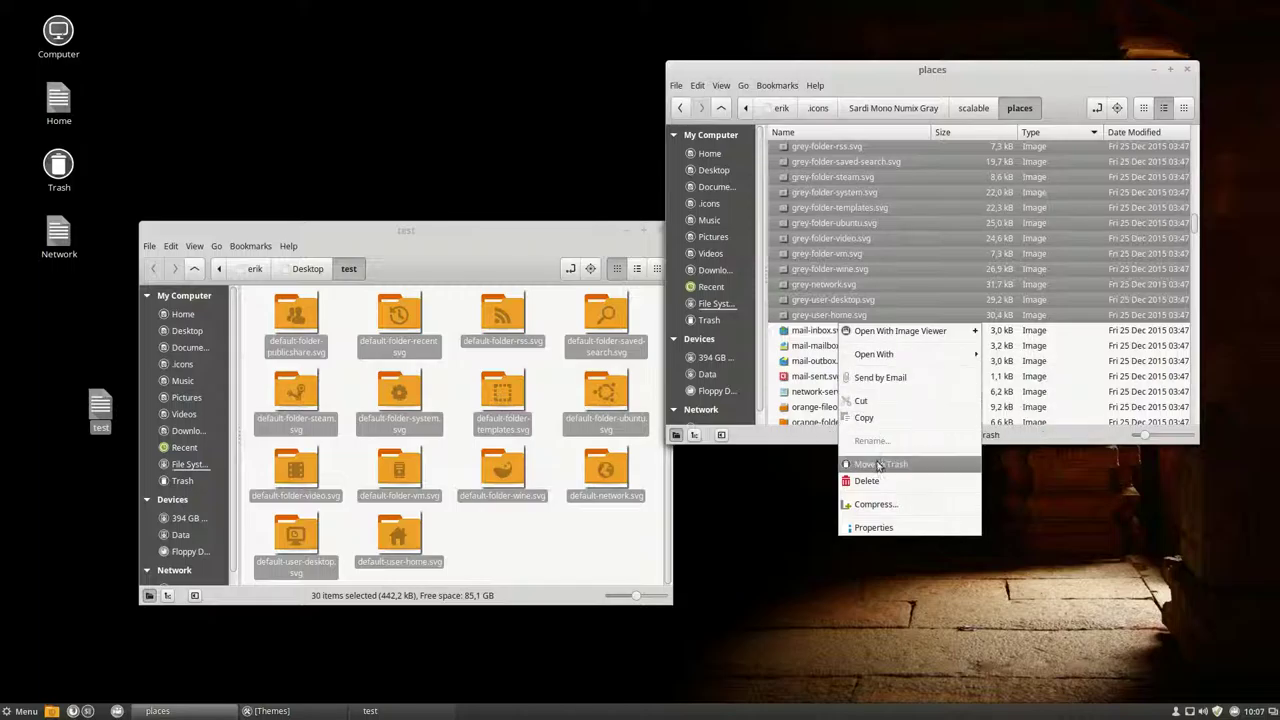
pyautogui.click(76, 499)
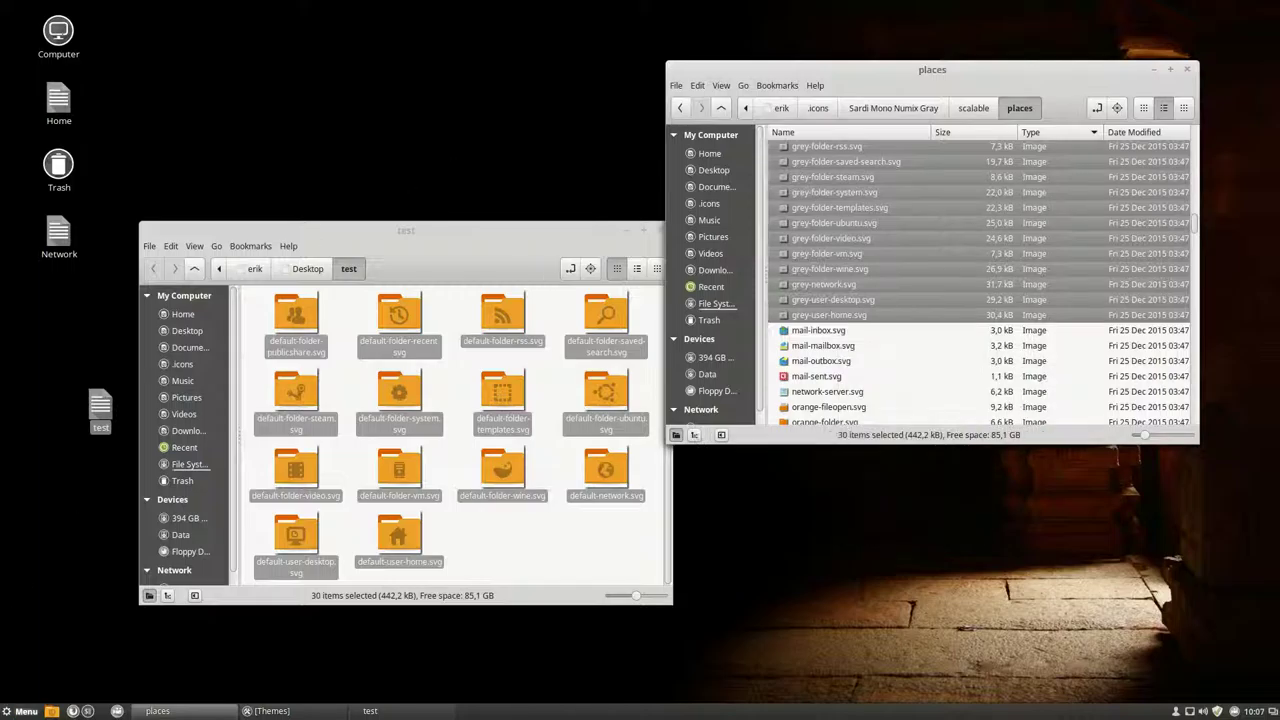
pyautogui.click(20, 711)
pyautogui.write('thun')
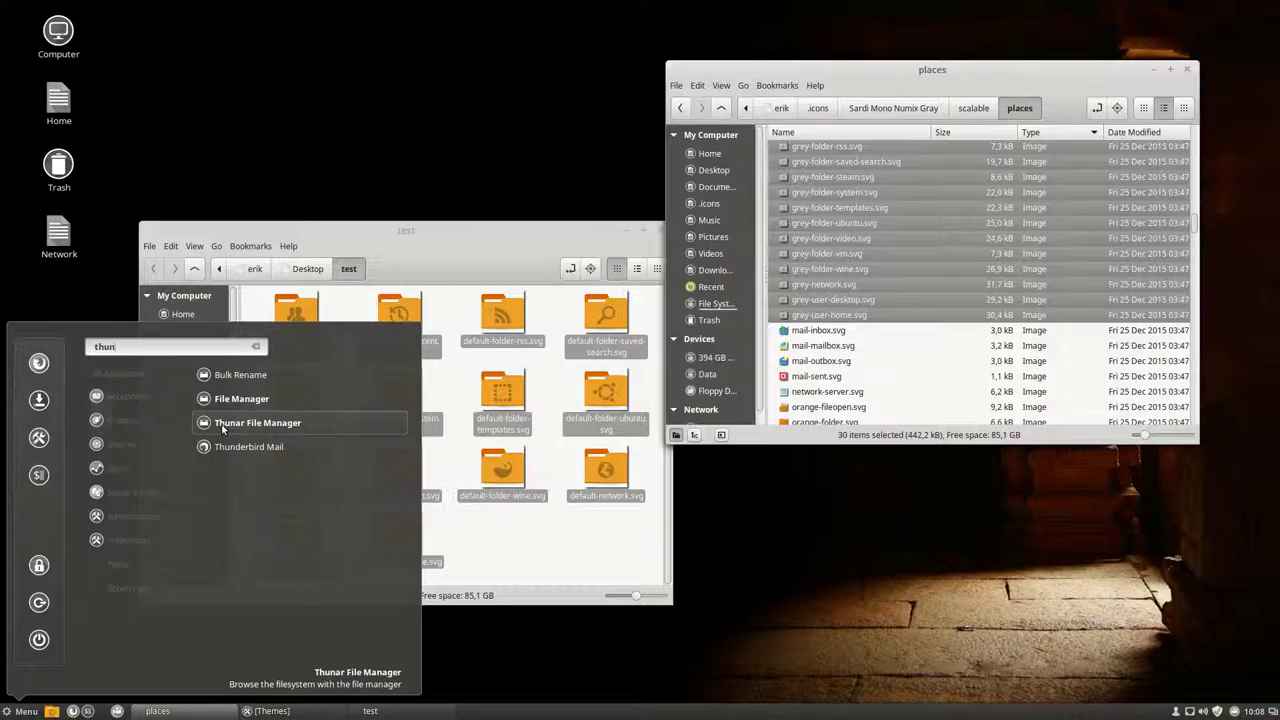
# - Launch Bulk Rename, add the selected grey files, and replace the %Y%m%d format with 'default'
pyautogui.click(236, 378)
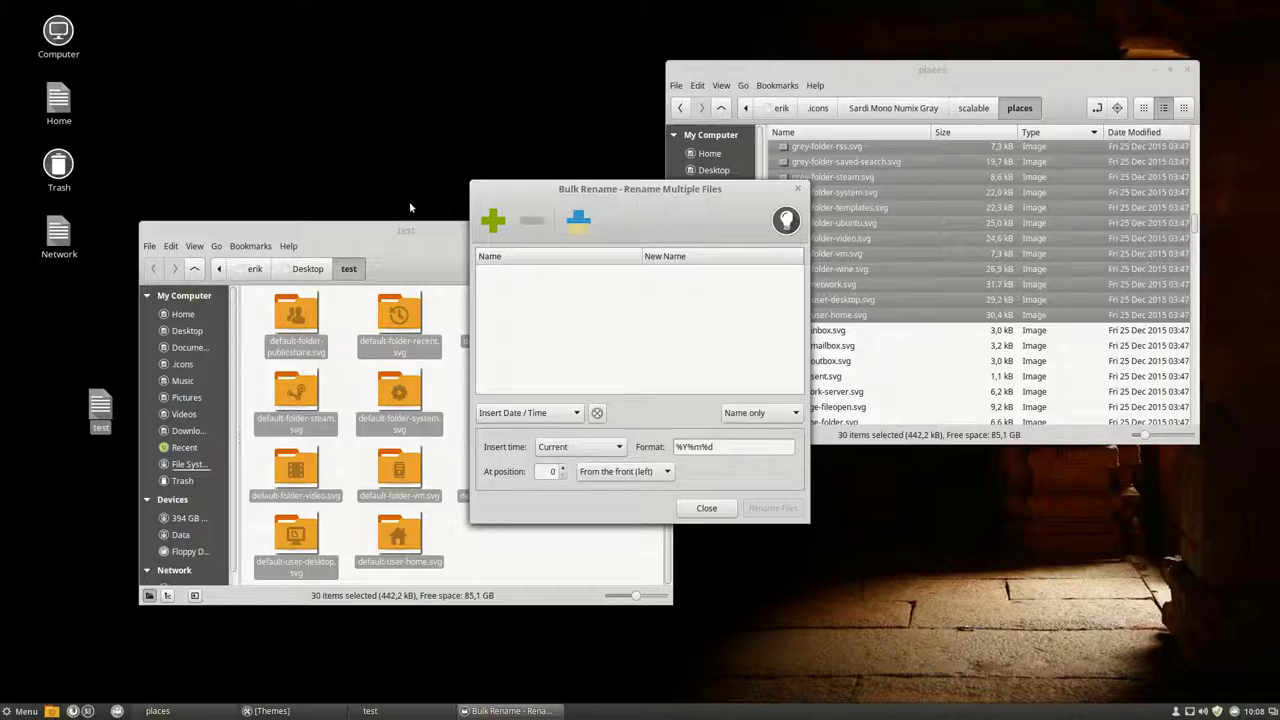
pyautogui.moveTo(612, 189); pyautogui.dragTo(376, 157)
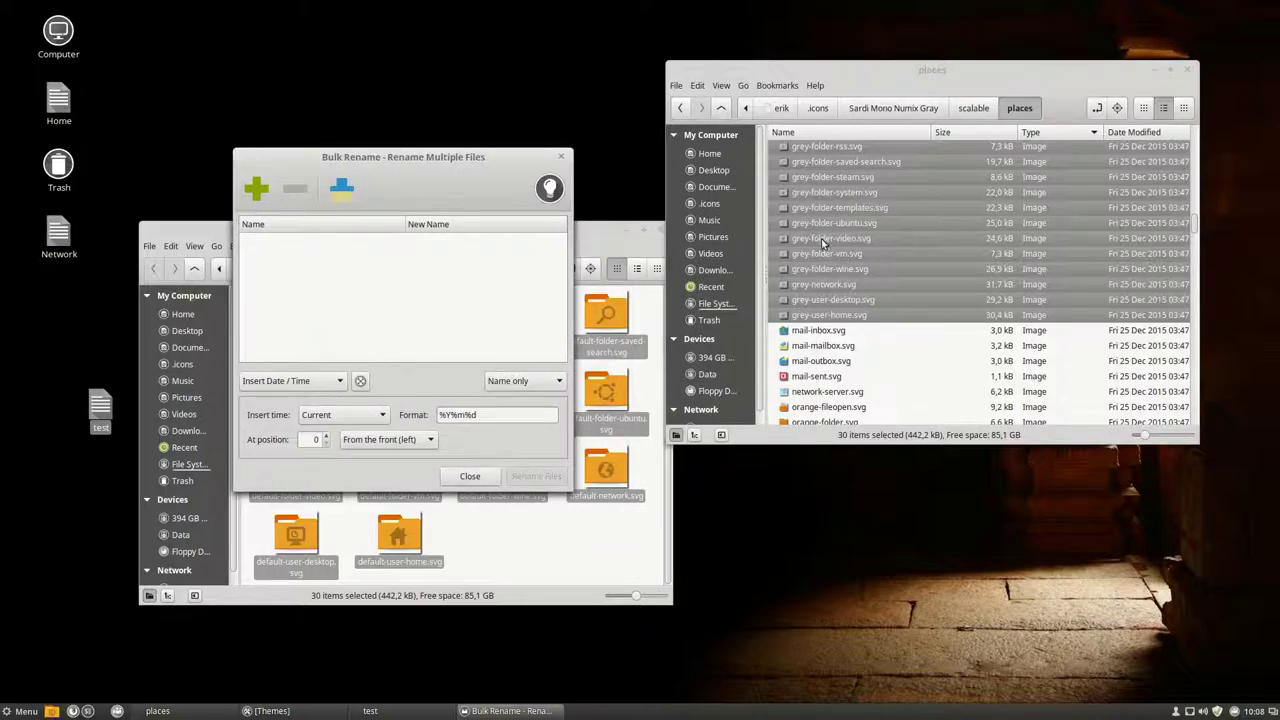
pyautogui.moveTo(821, 238); pyautogui.dragTo(391, 263)
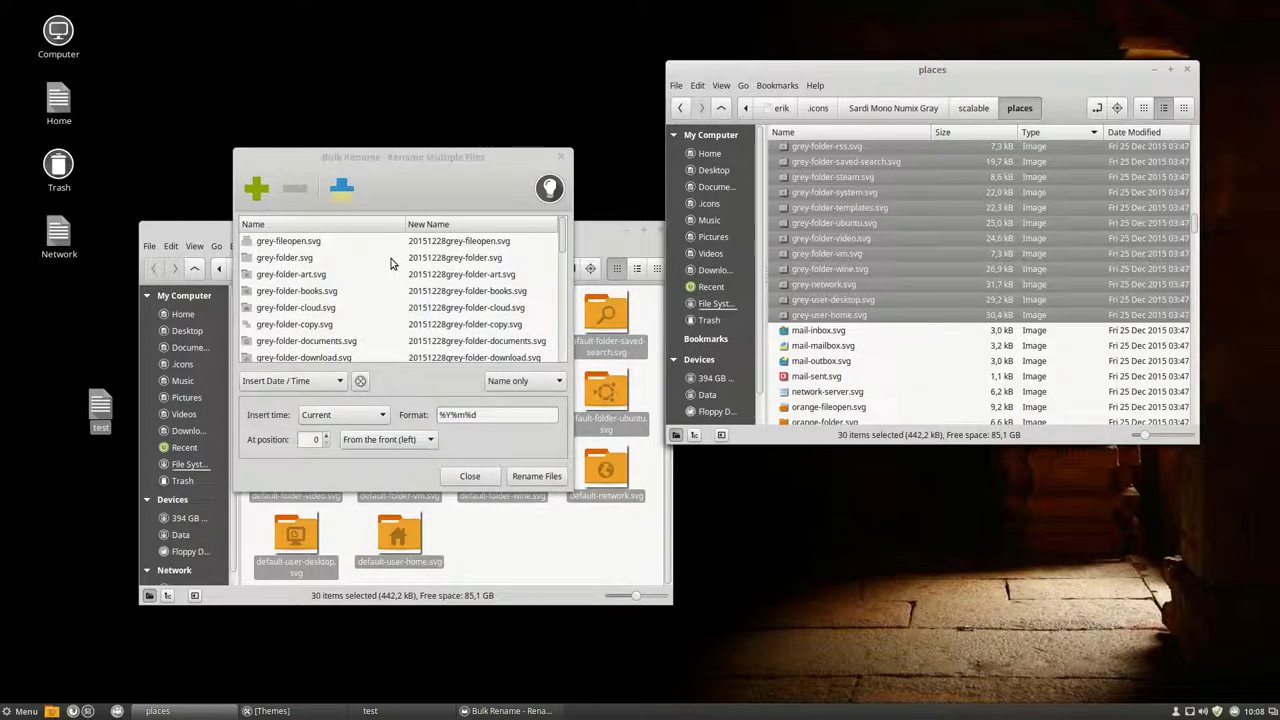
pyautogui.click(485, 415)
pyautogui.press('BackSpace')
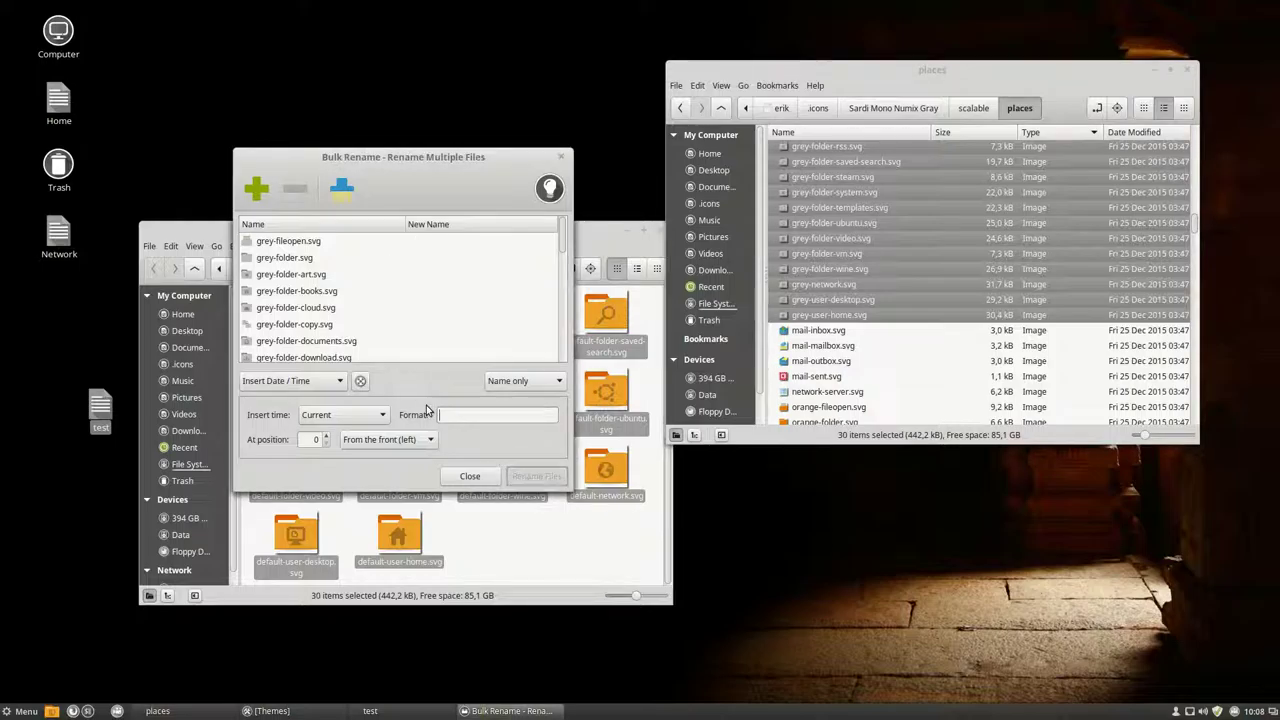
pyautogui.write('de')
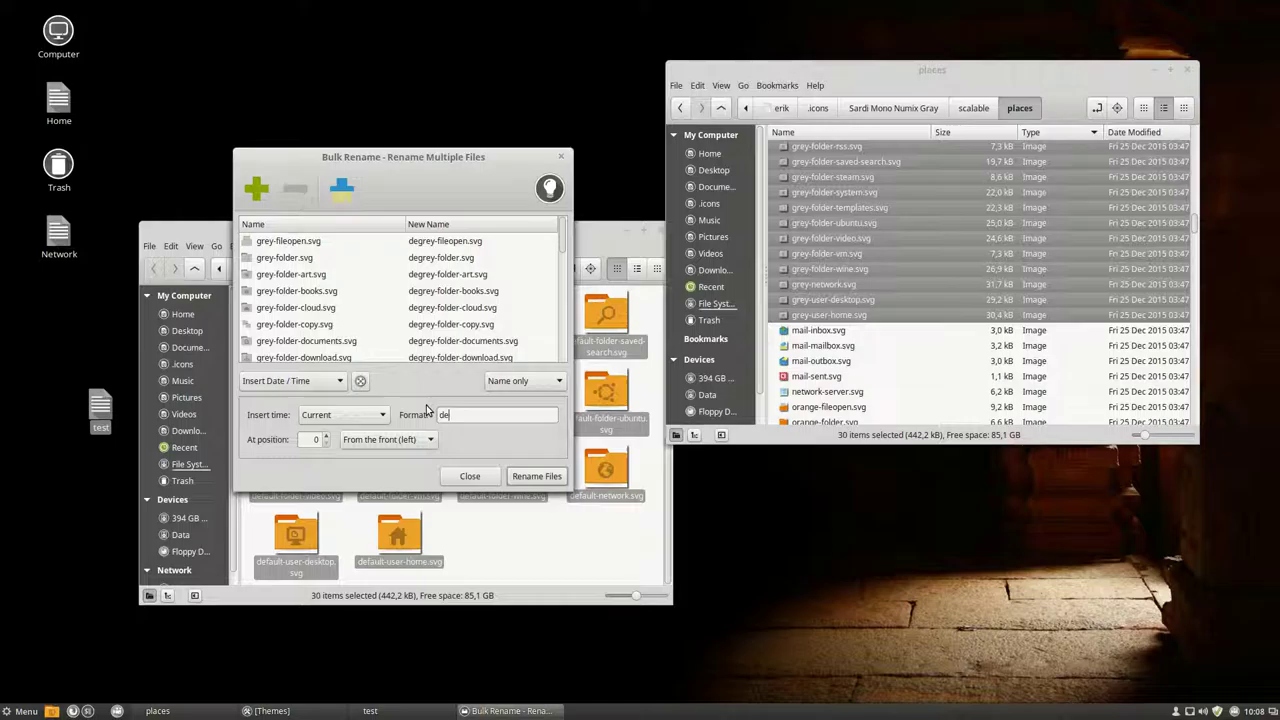
pyautogui.write('fault')
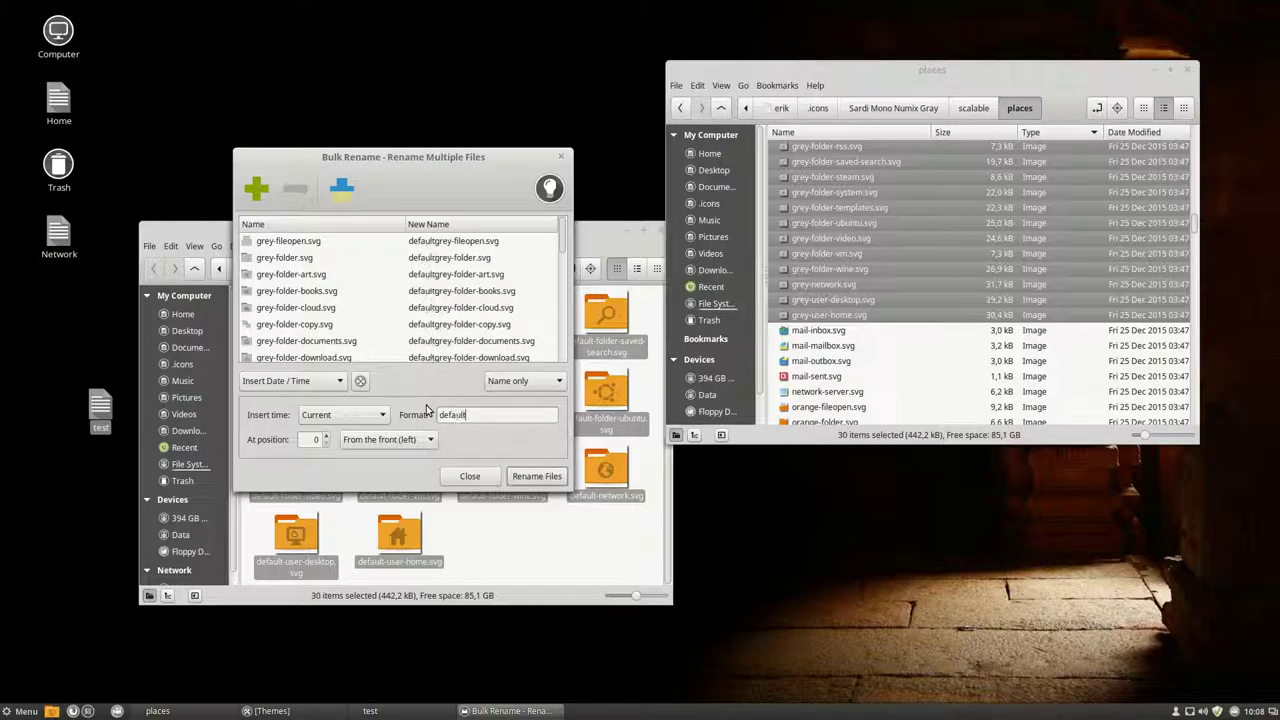
# - Reopen the test folder window and set the Bulk Rename format text to 'default-'
pyautogui.moveTo(220, 230); pyautogui.dragTo(489, 395)
pyautogui.doubleClick(101, 403)
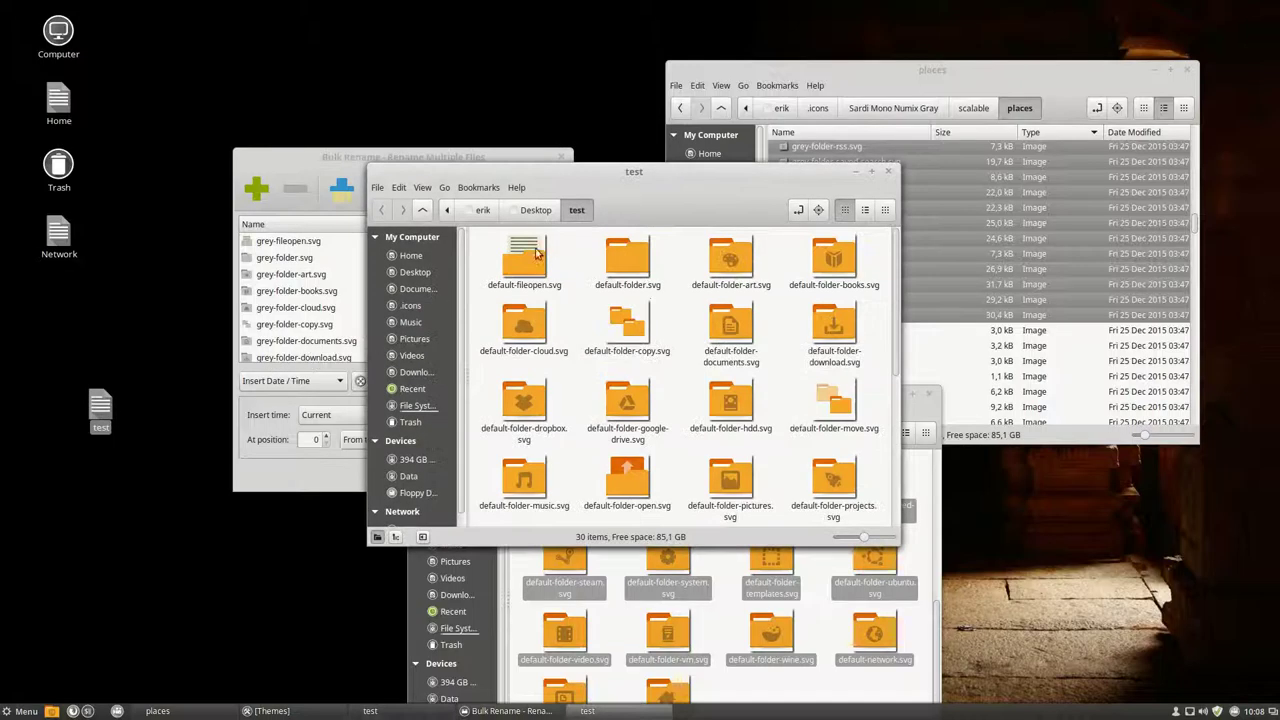
pyautogui.moveTo(583, 162); pyautogui.dragTo(1, 5)
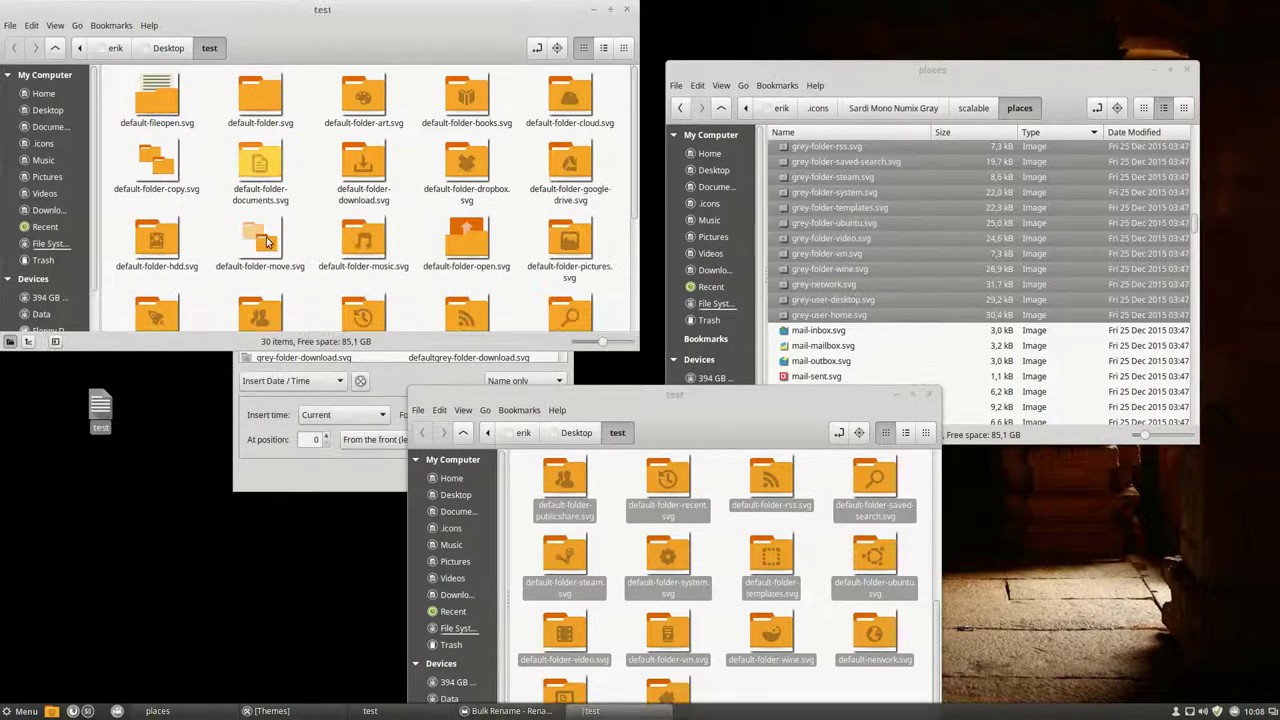
pyautogui.click(258, 453)
pyautogui.moveTo(413, 153); pyautogui.dragTo(873, 313)
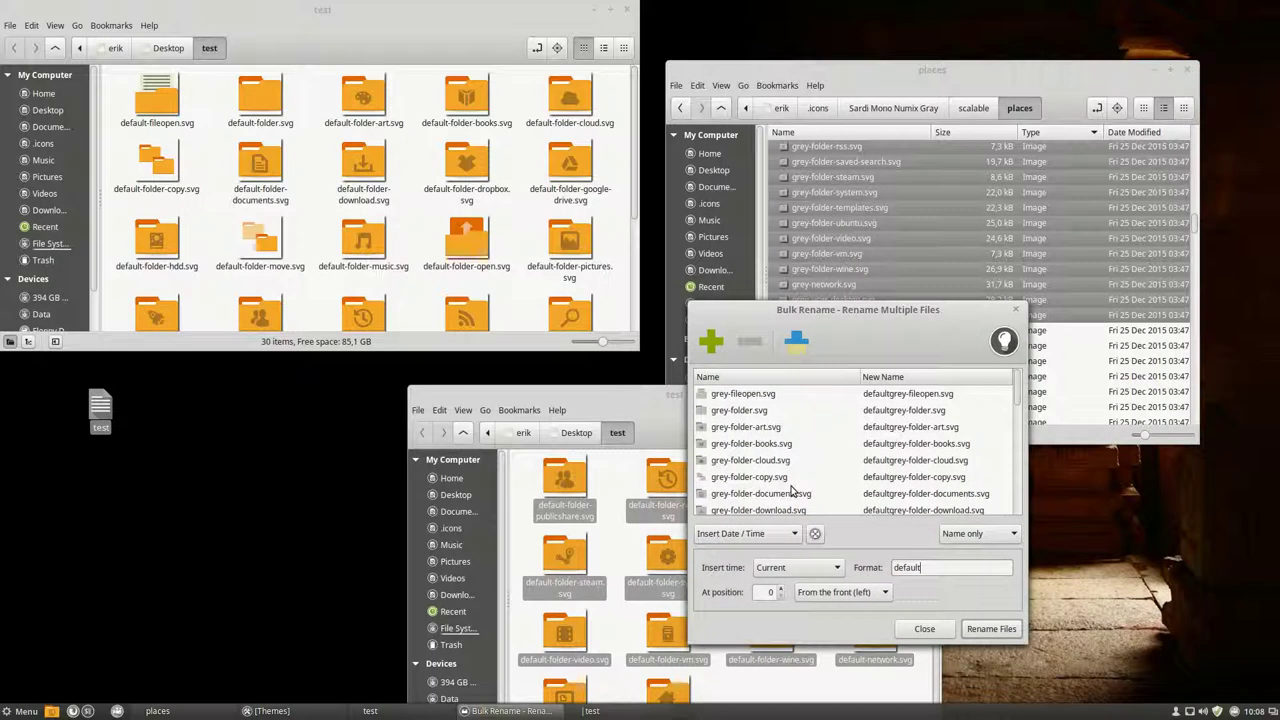
pyautogui.write('default-')
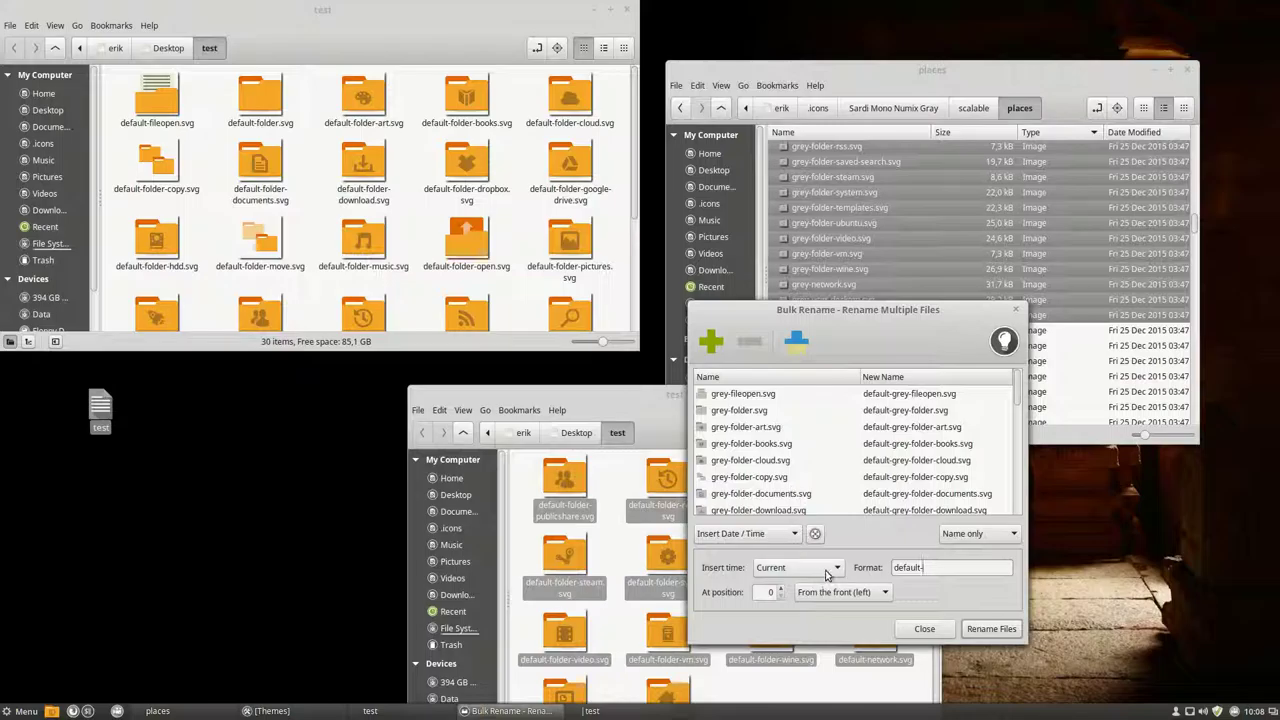
# - Switch Bulk Rename to Search & Replace, searching for 'grey-' with an empty replacement
pyautogui.click(783, 539)
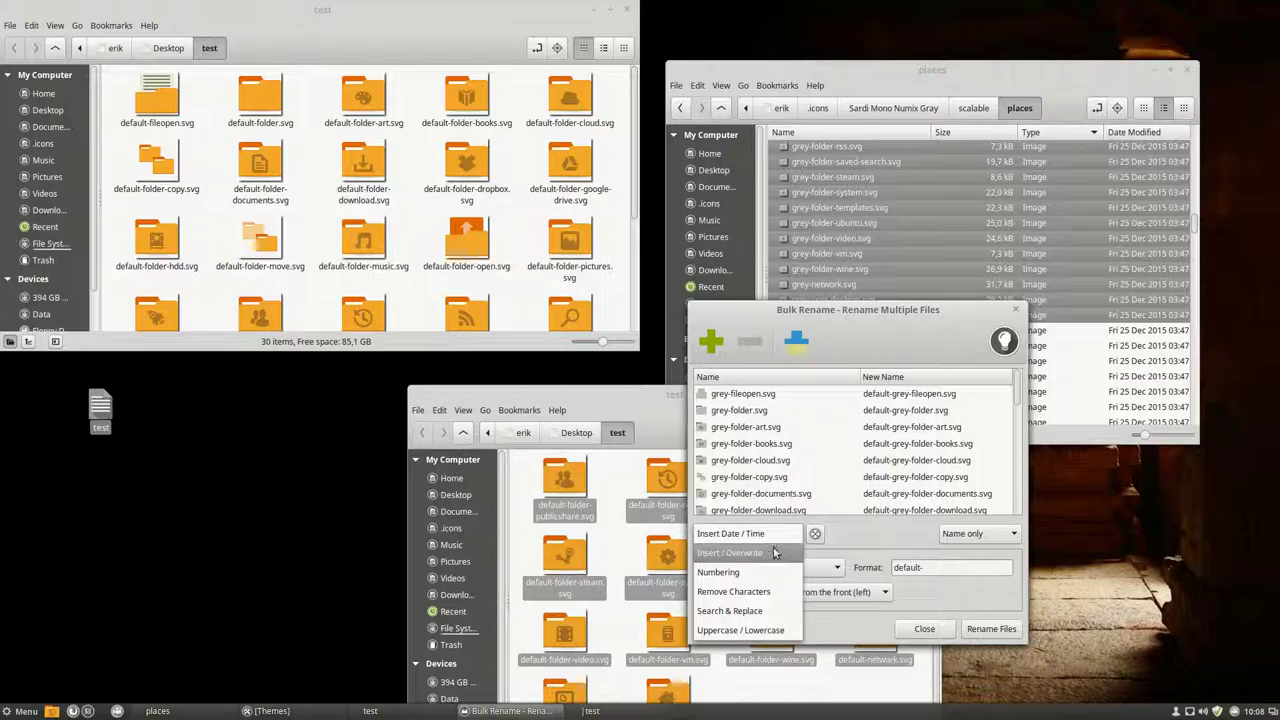
pyautogui.click(754, 608)
pyautogui.click(791, 567)
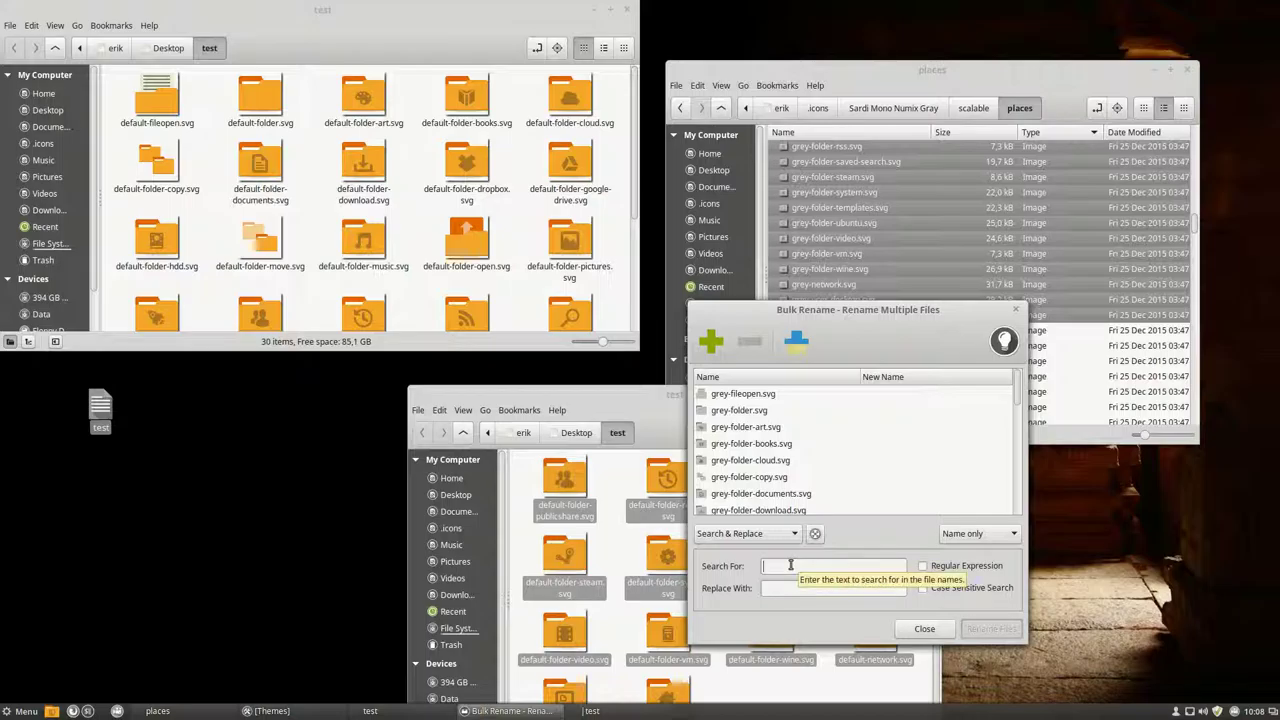
pyautogui.write('grey')
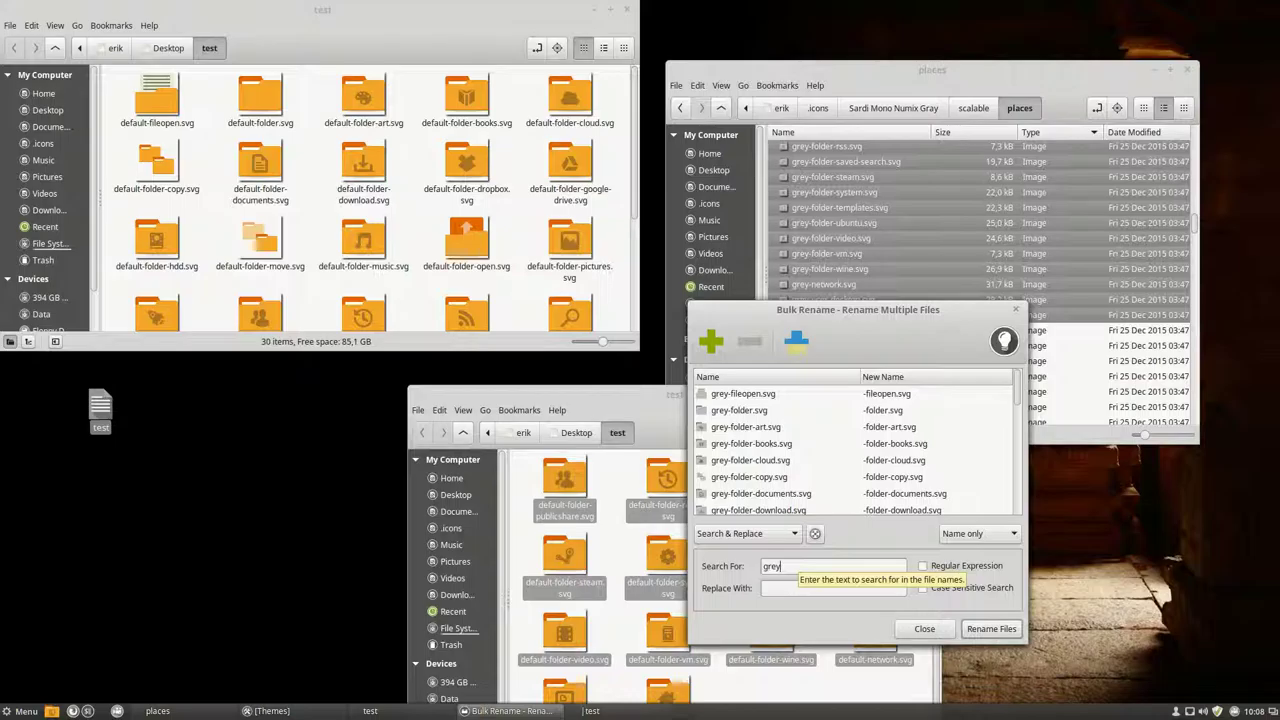
pyautogui.write('-')
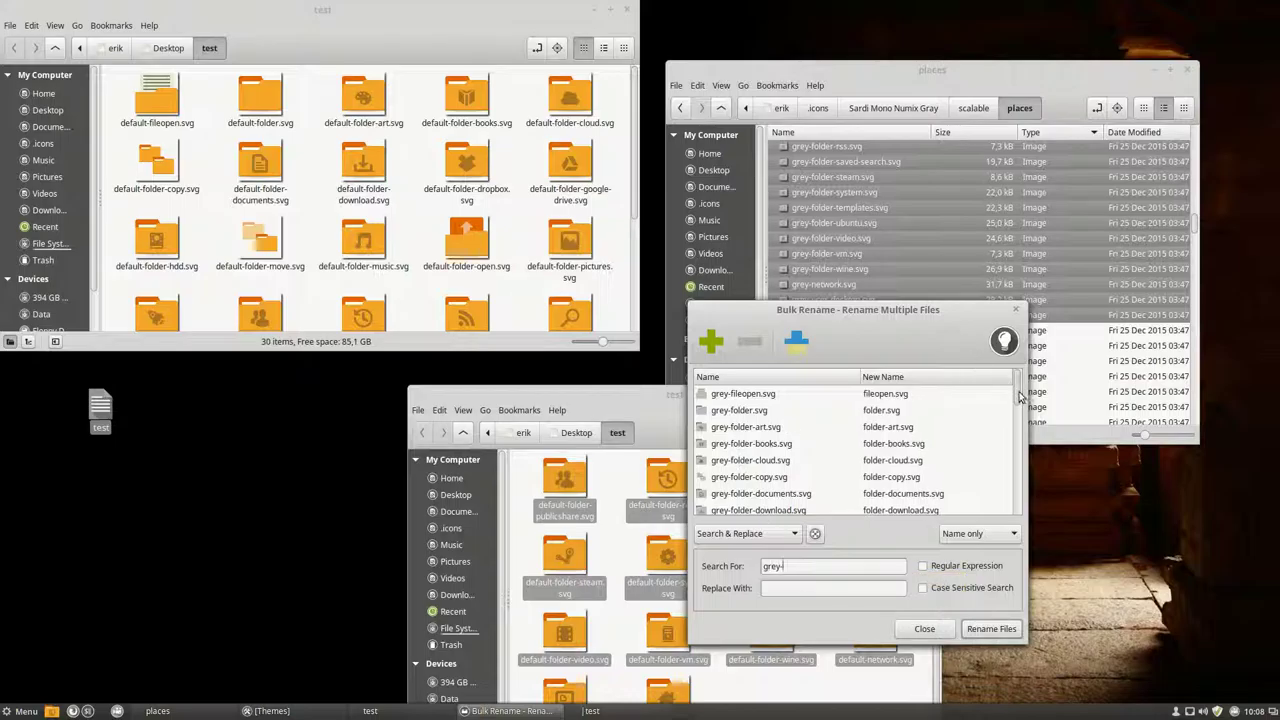
pyautogui.moveTo(1017, 393); pyautogui.dragTo(1006, 517)
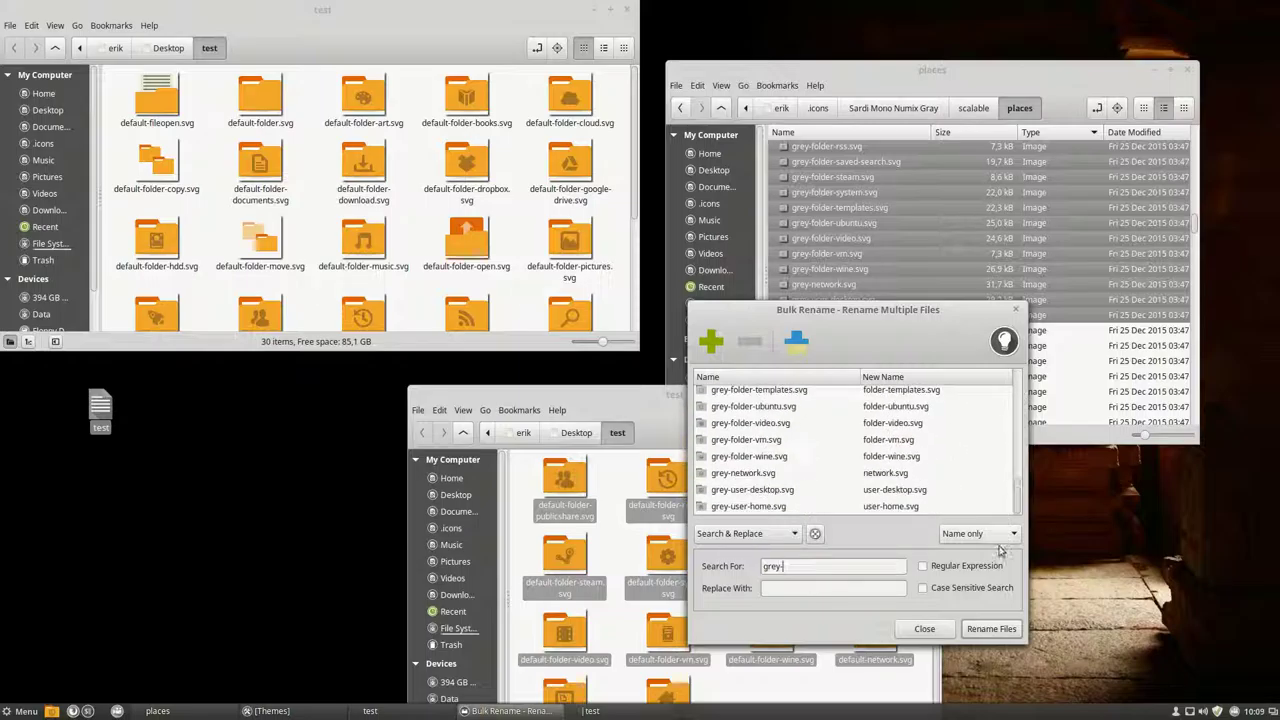
pyautogui.click(986, 634)
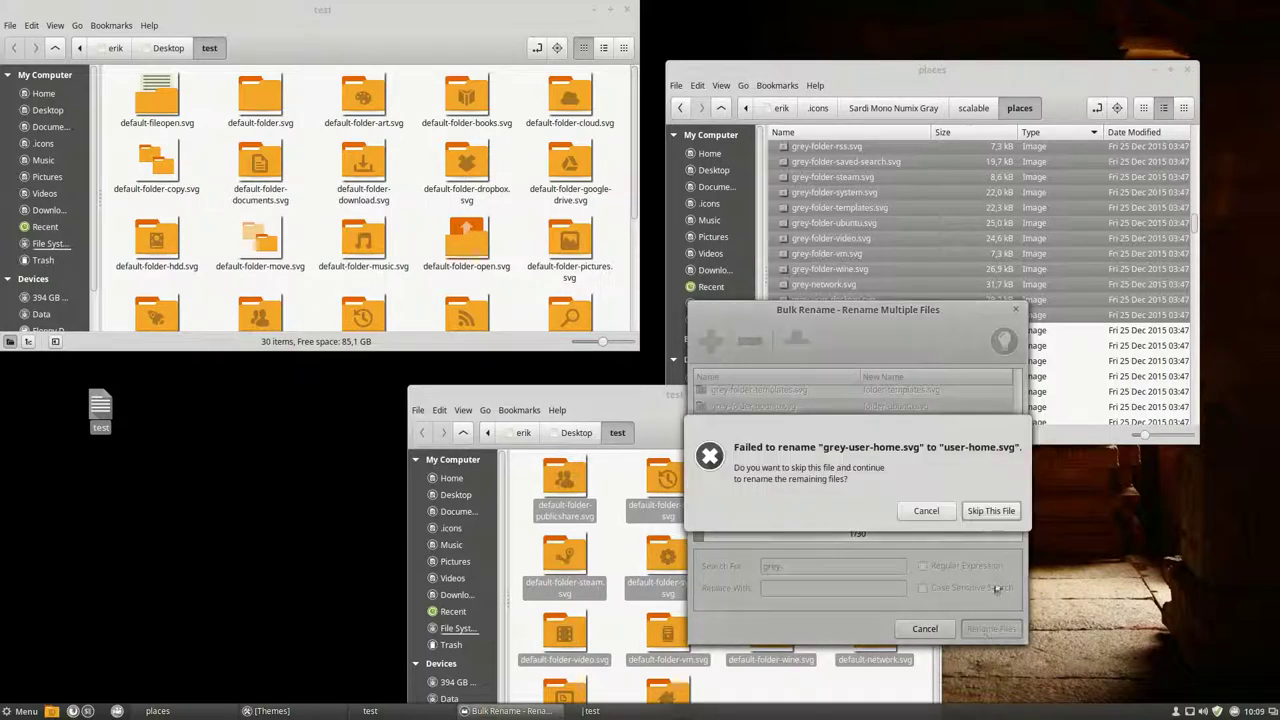
pyautogui.click(992, 511)
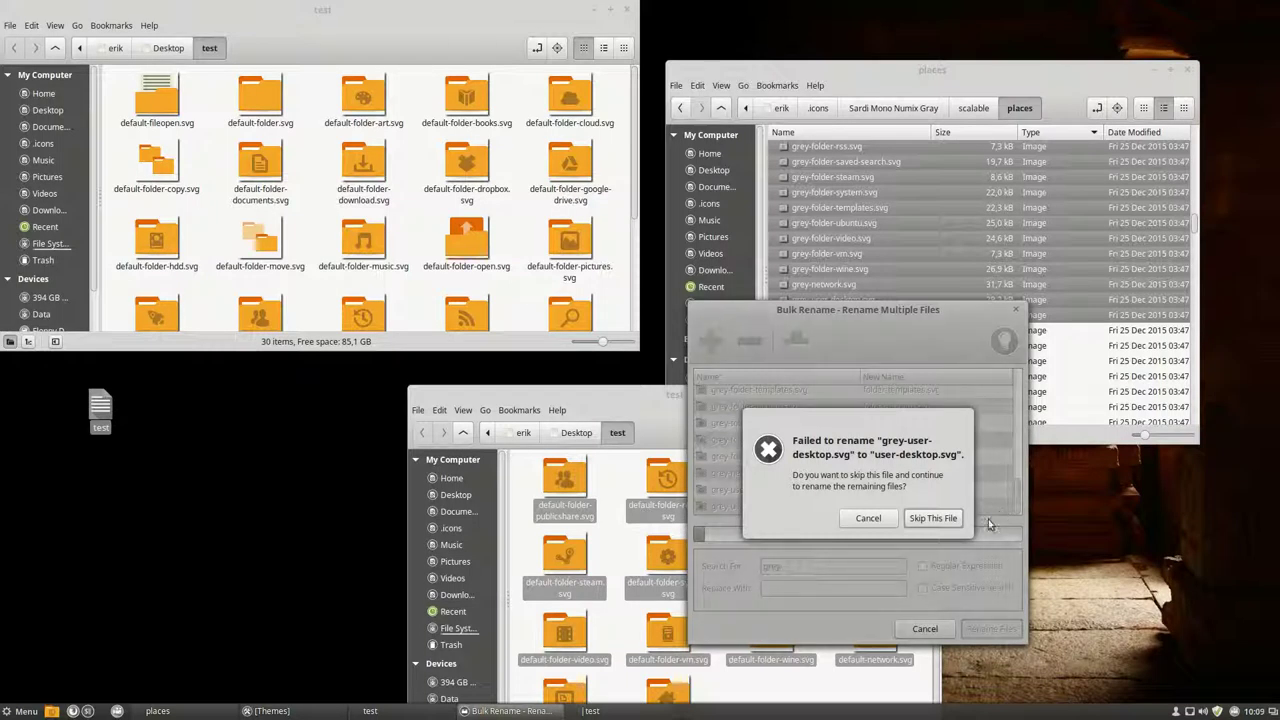
pyautogui.click(940, 520)
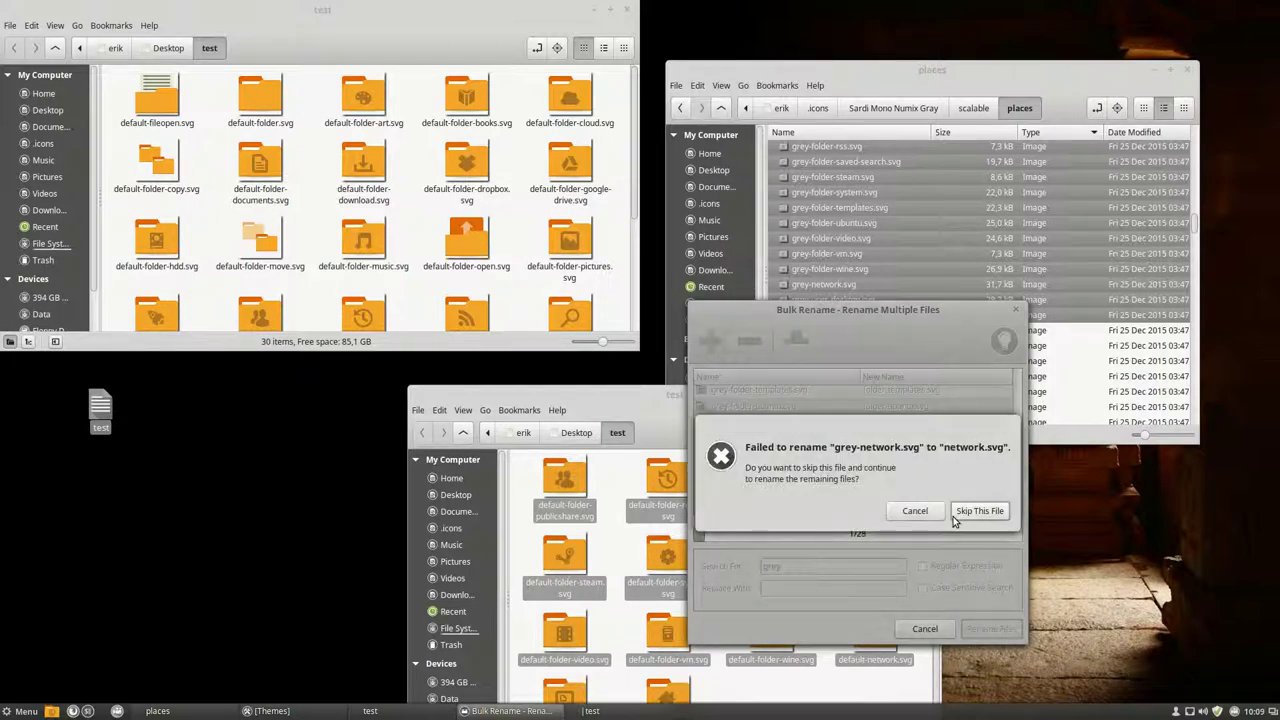
pyautogui.click(916, 511)
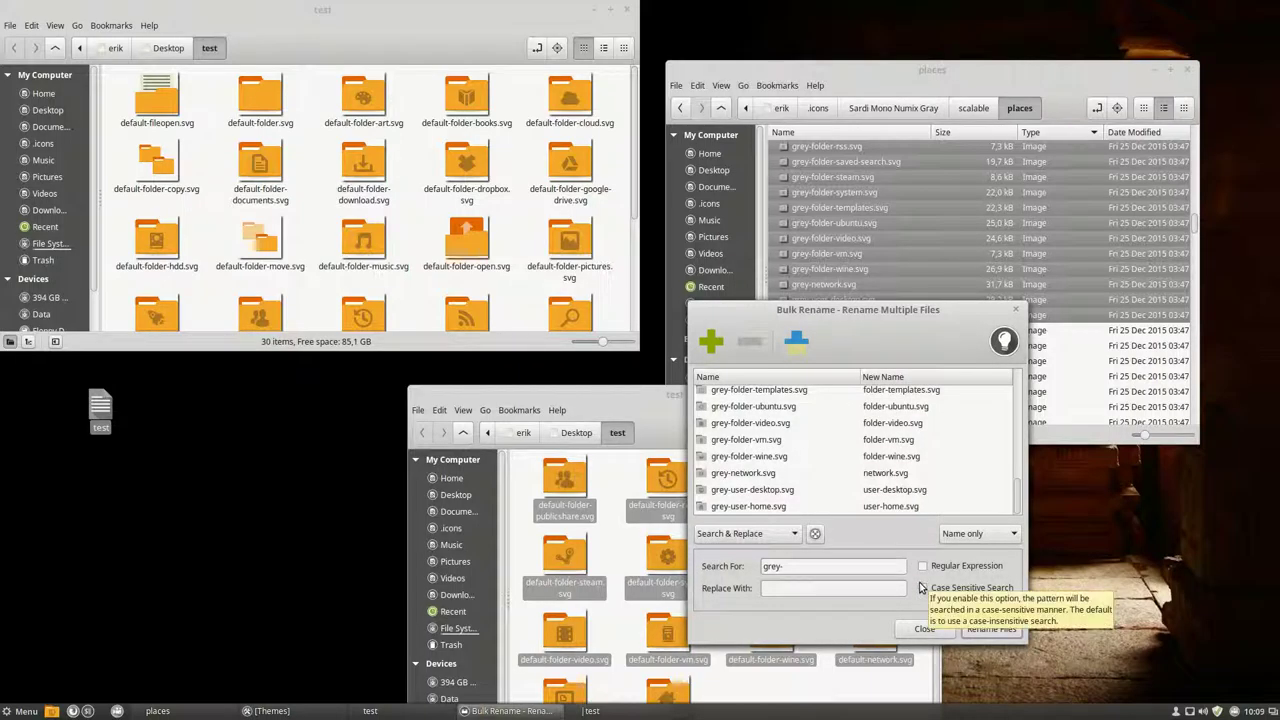
# - Raise the places window and scroll to the still-unrenamed files like grey-folder-art.svg
pyautogui.moveTo(1195, 218); pyautogui.dragTo(1219, 124)
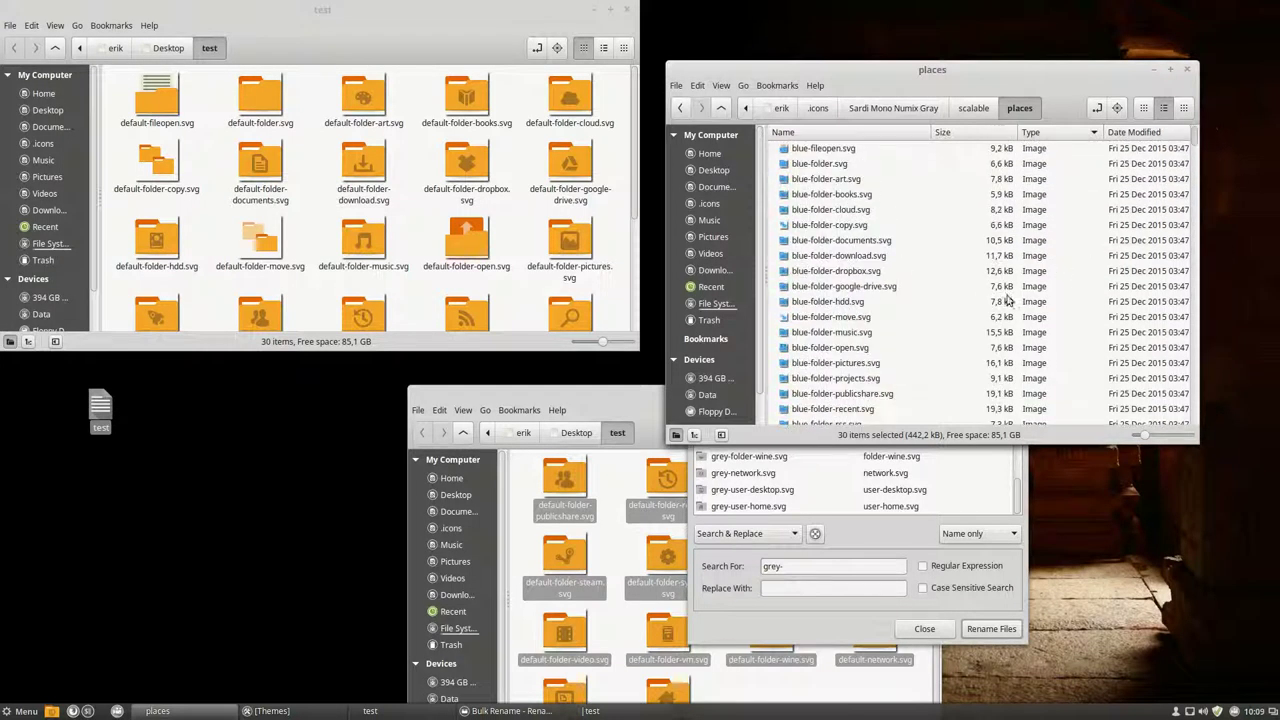
pyautogui.scroll(-15, 890, 290)
pyautogui.scroll(-15, 845, 313)
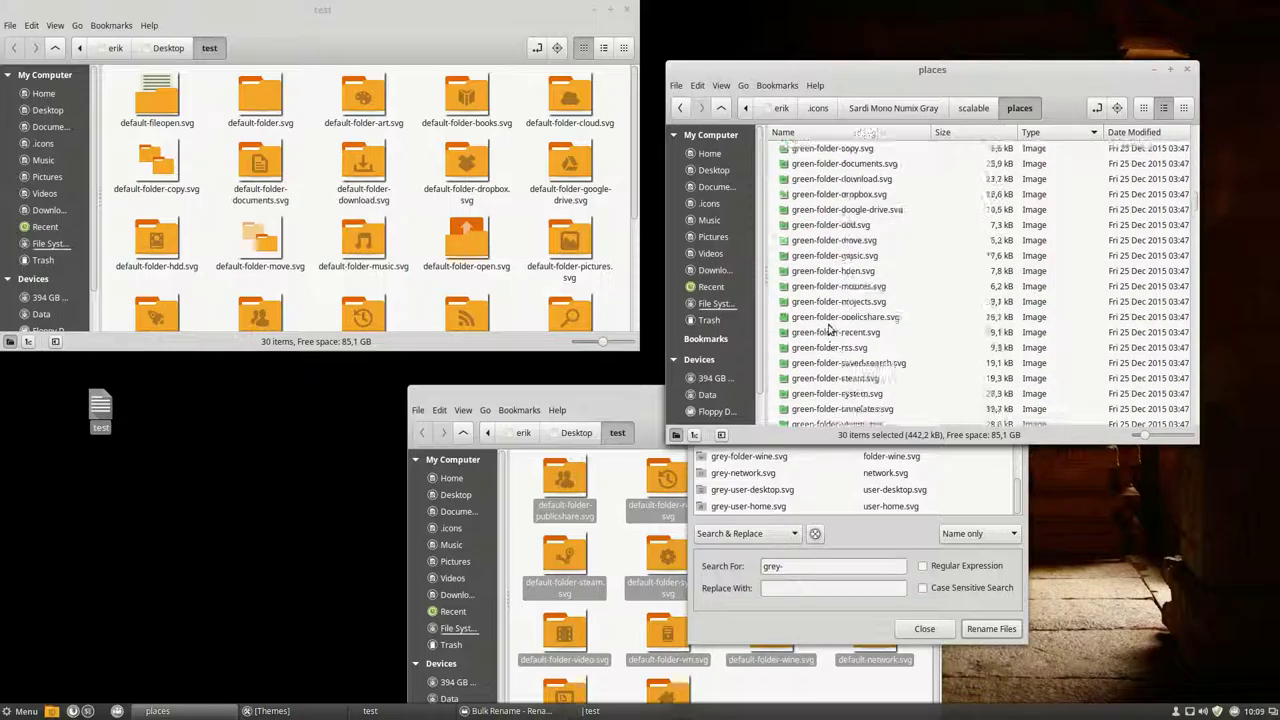
pyautogui.scroll(-8, 828, 330)
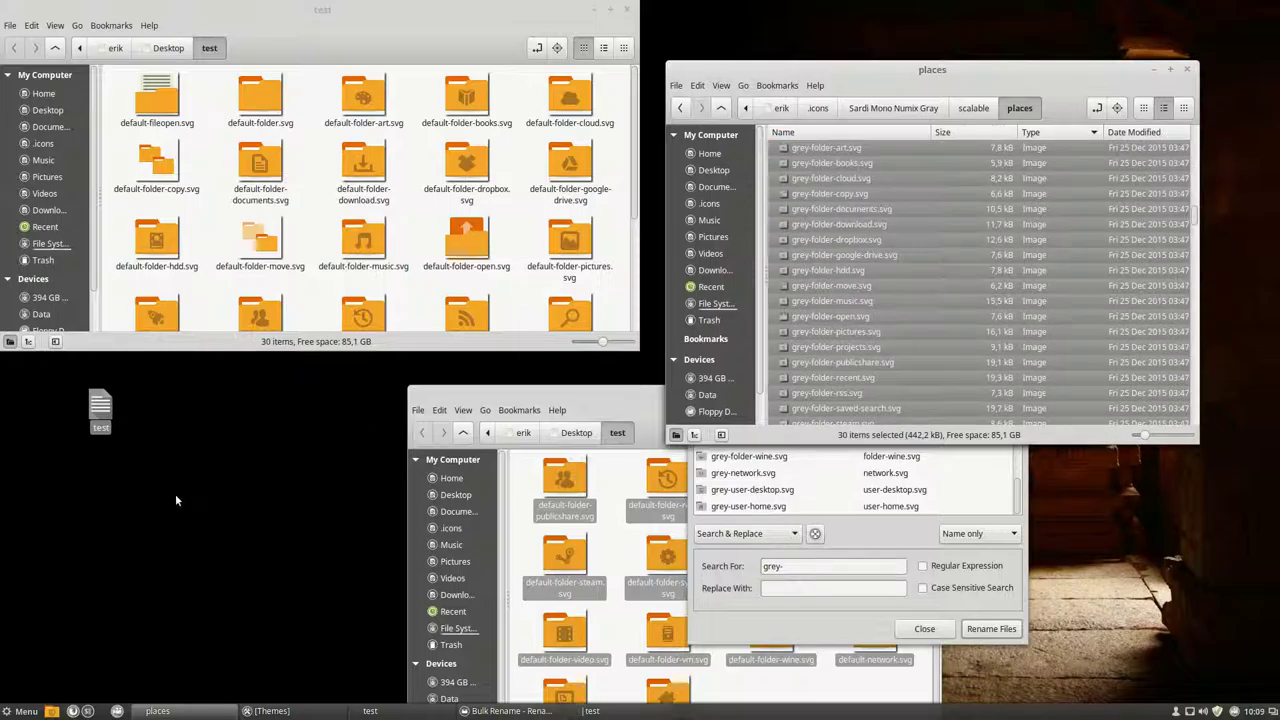
# - Create a desktop folder named 'grey' and move the selected grey-*.svg icons into it
pyautogui.rightClick(175, 500)
pyautogui.click(253, 295)
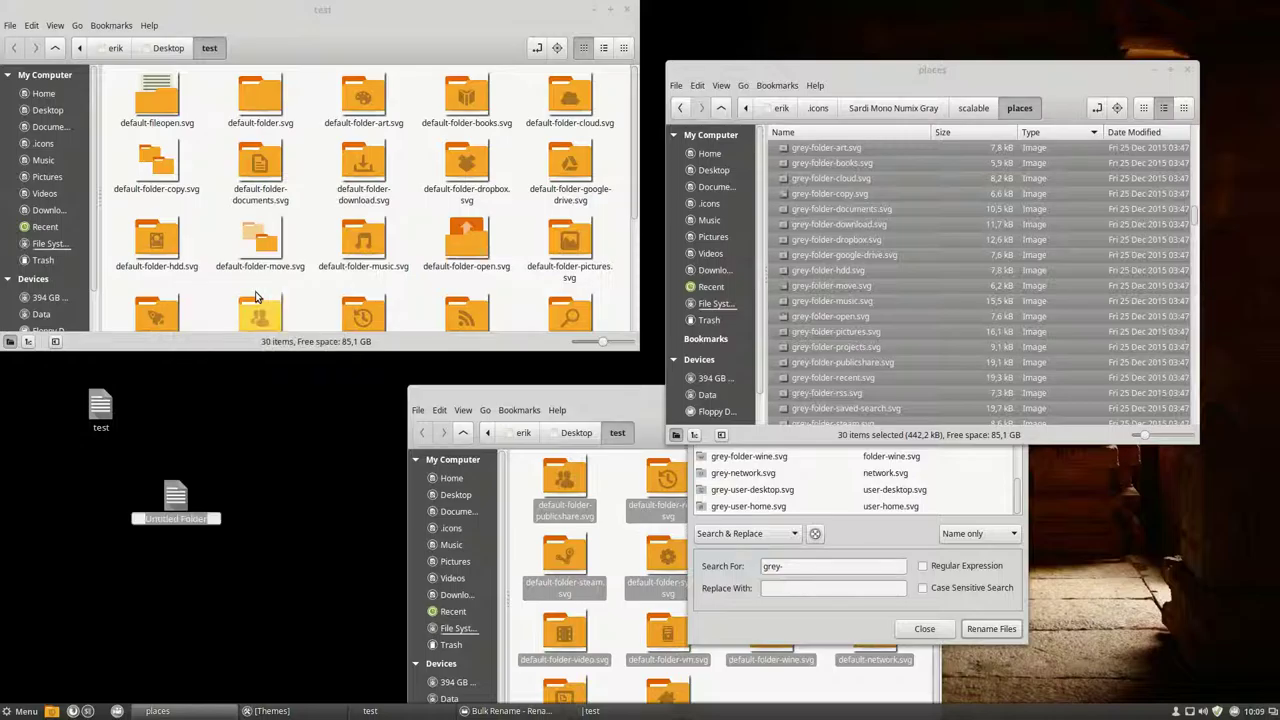
pyautogui.write('grey')
pyautogui.press('Return')
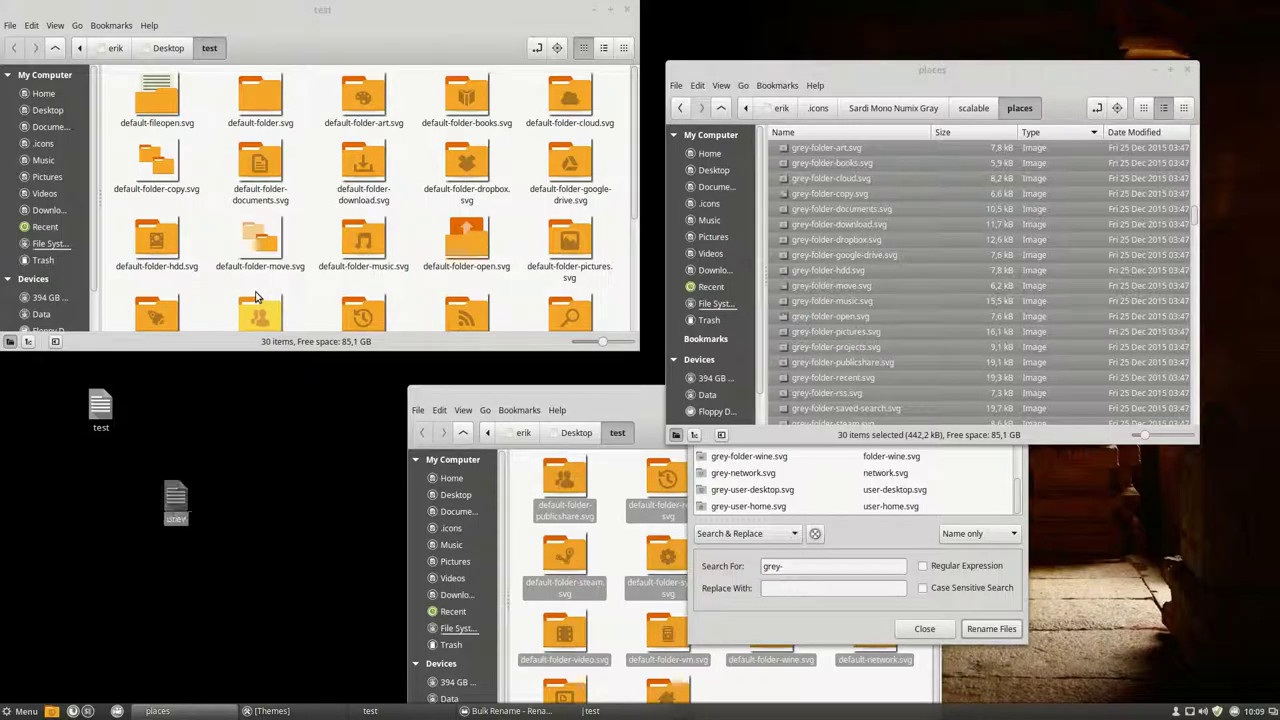
pyautogui.scroll(-5, 869, 232)
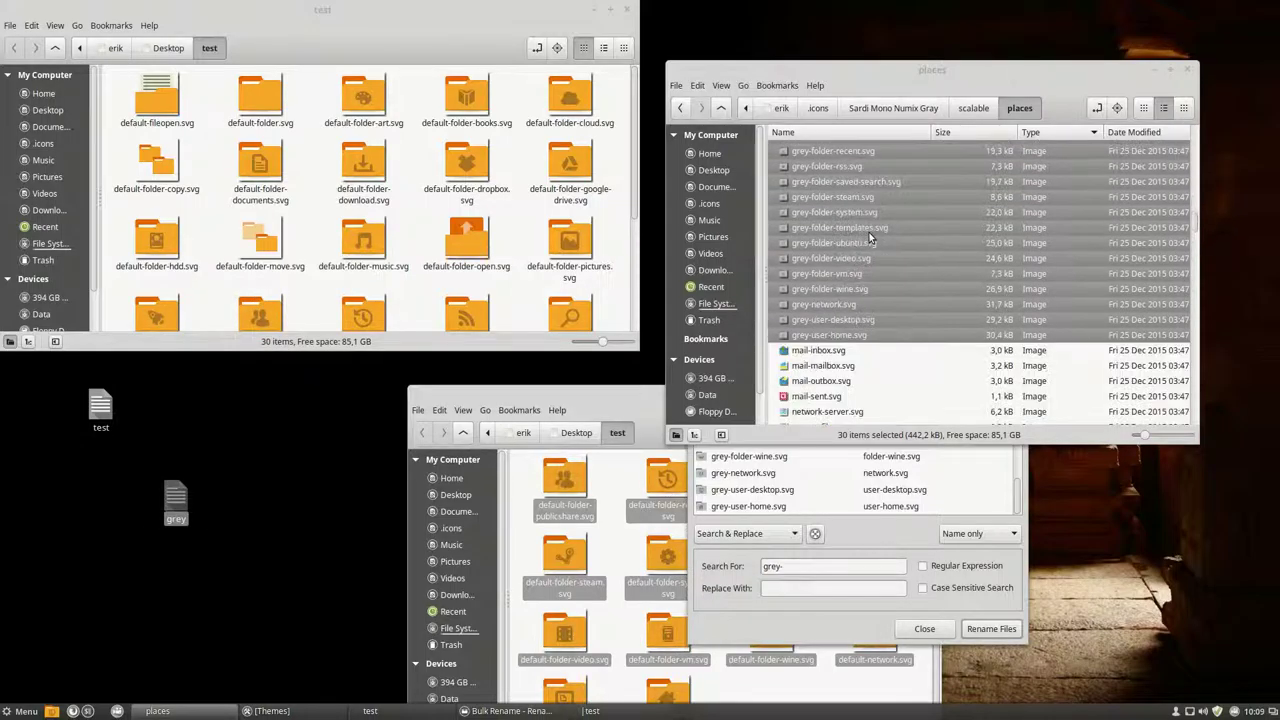
pyautogui.scroll(3, 869, 232)
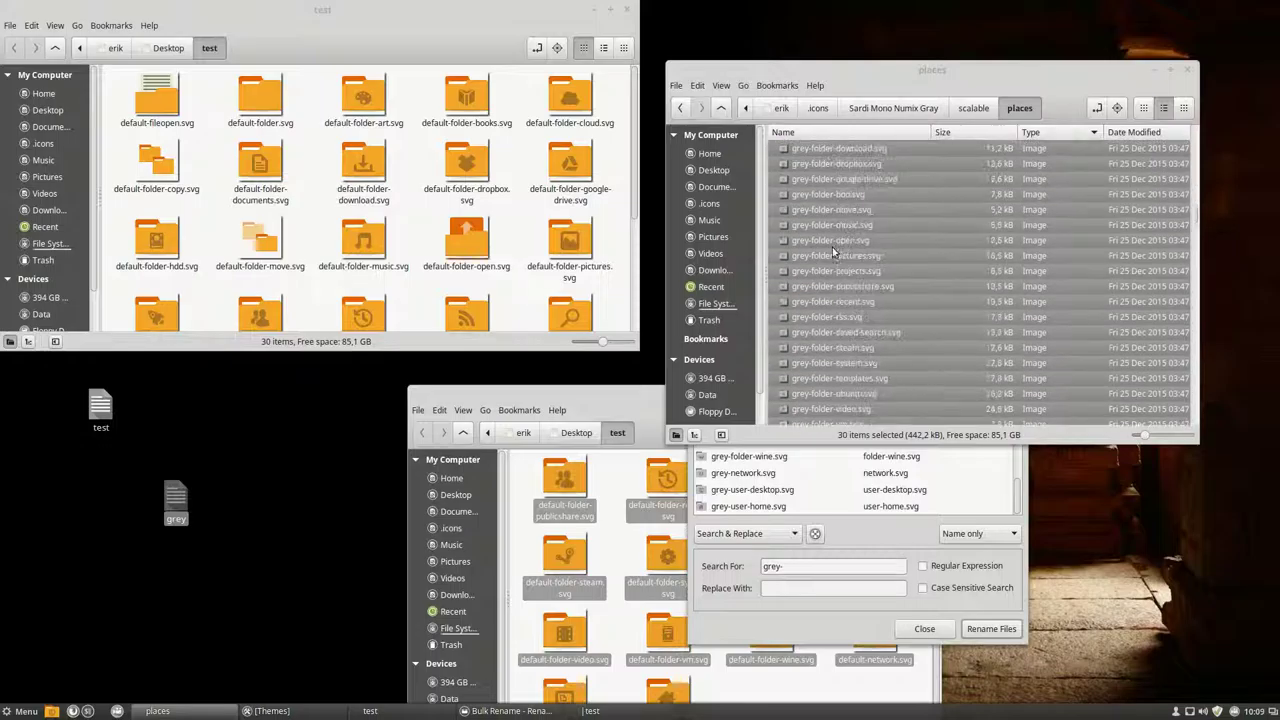
pyautogui.moveTo(814, 259); pyautogui.dragTo(176, 497)
# - Open the grey folder in list view, clear Bulk Rename, and load all 30 files into it
pyautogui.doubleClick(177, 500)
pyautogui.moveTo(708, 178); pyautogui.dragTo(358, 208)
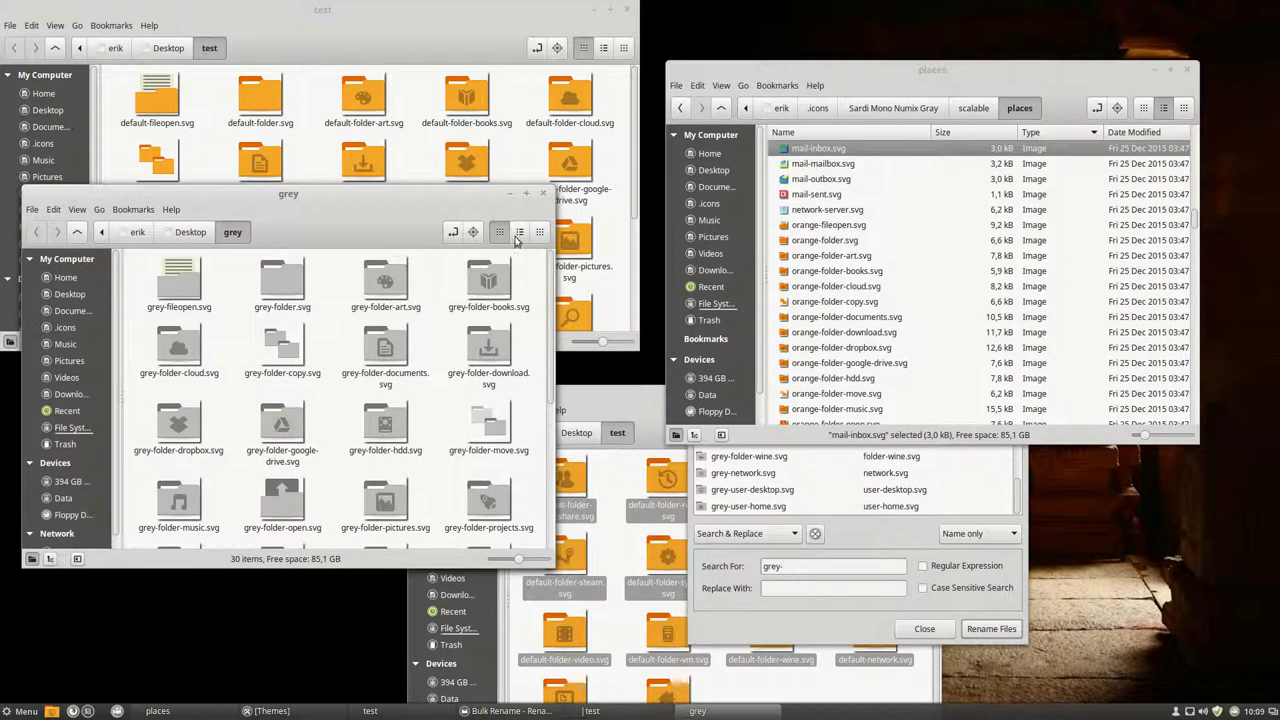
pyautogui.click(519, 232)
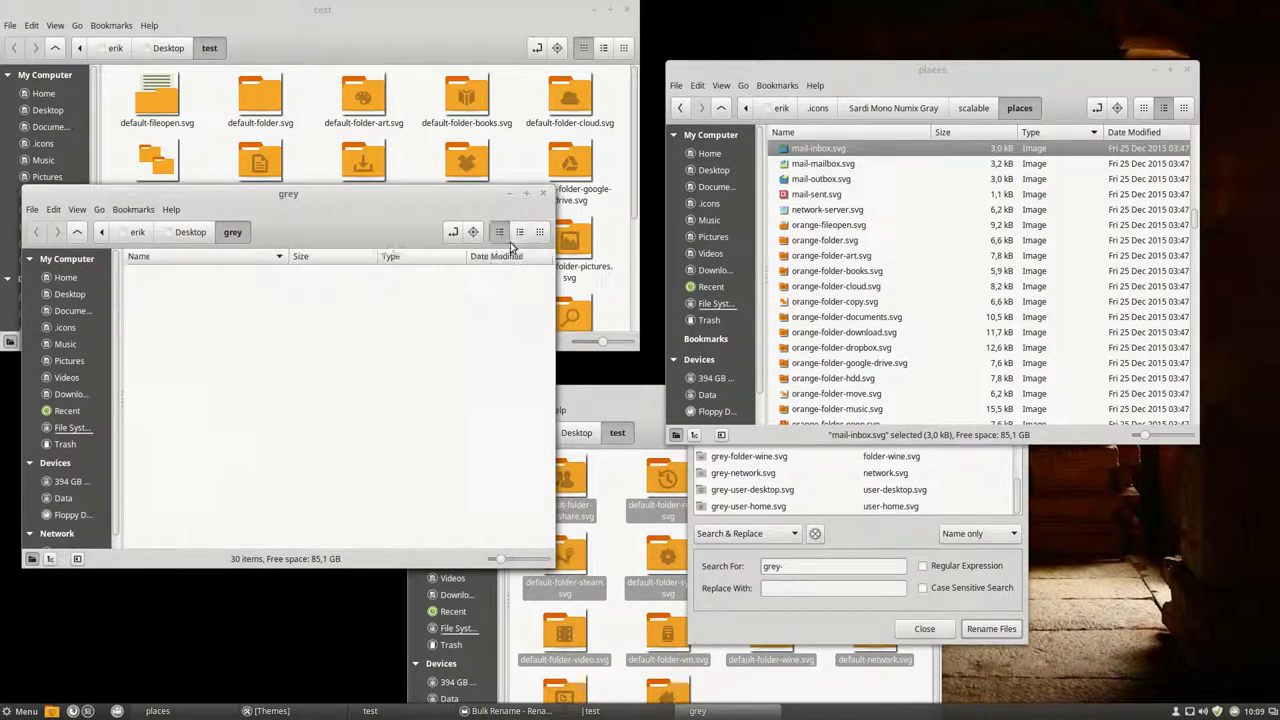
pyautogui.click(804, 509)
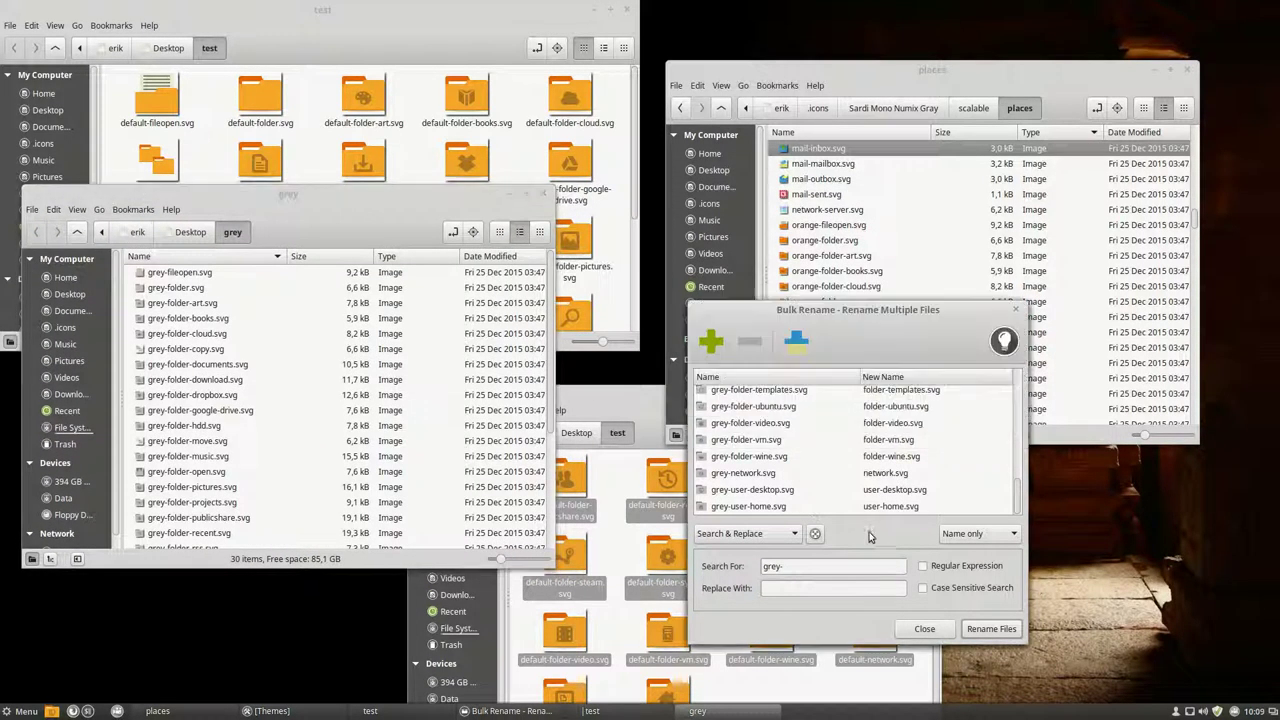
pyautogui.click(785, 345)
pyautogui.click(217, 396)
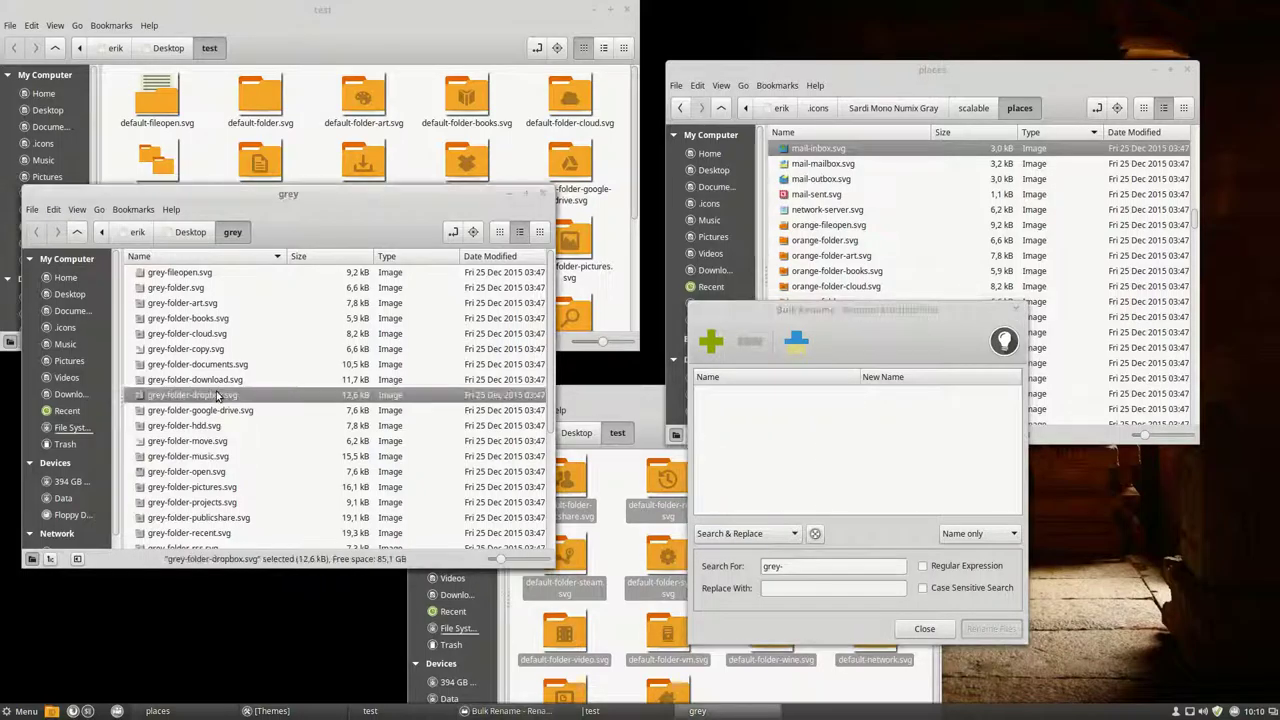
pyautogui.hotkey('ctrl', 'a')
pyautogui.moveTo(212, 358); pyautogui.dragTo(754, 464)
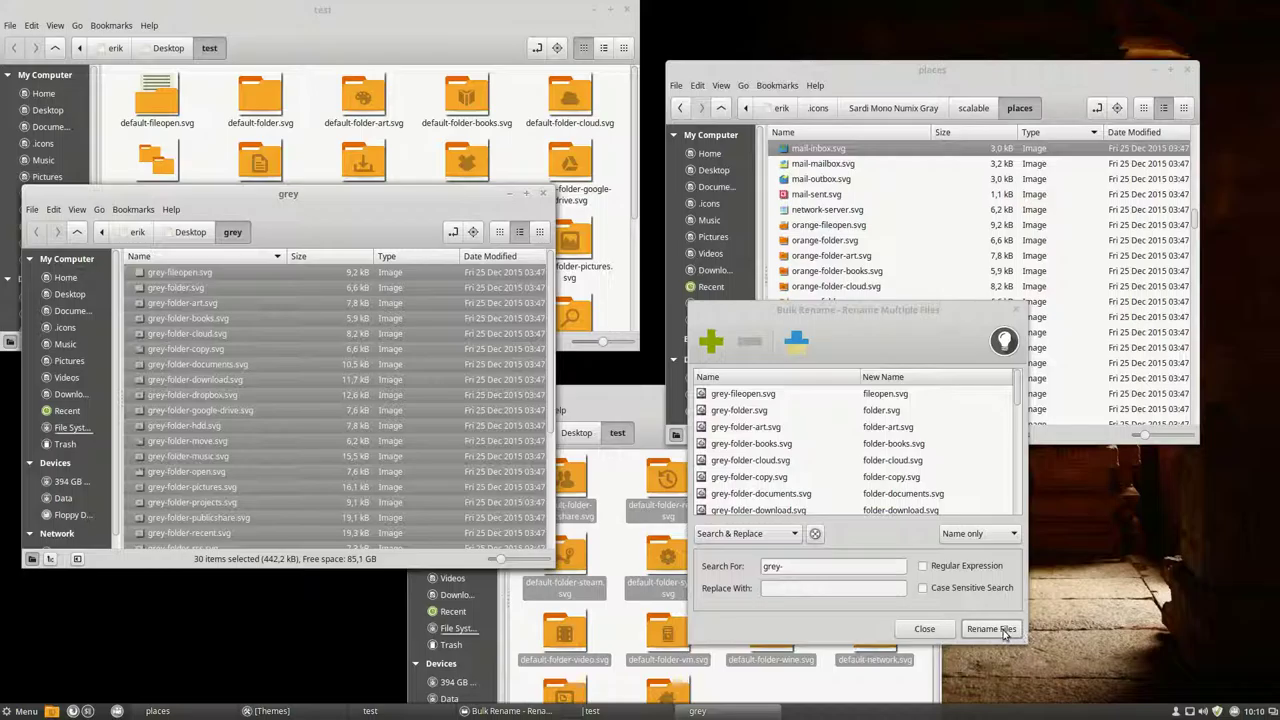
# - Replace the 'grey-' prefix with 'default-' on all 30 files and close Bulk Rename
pyautogui.click(841, 589)
pyautogui.write('defatu')
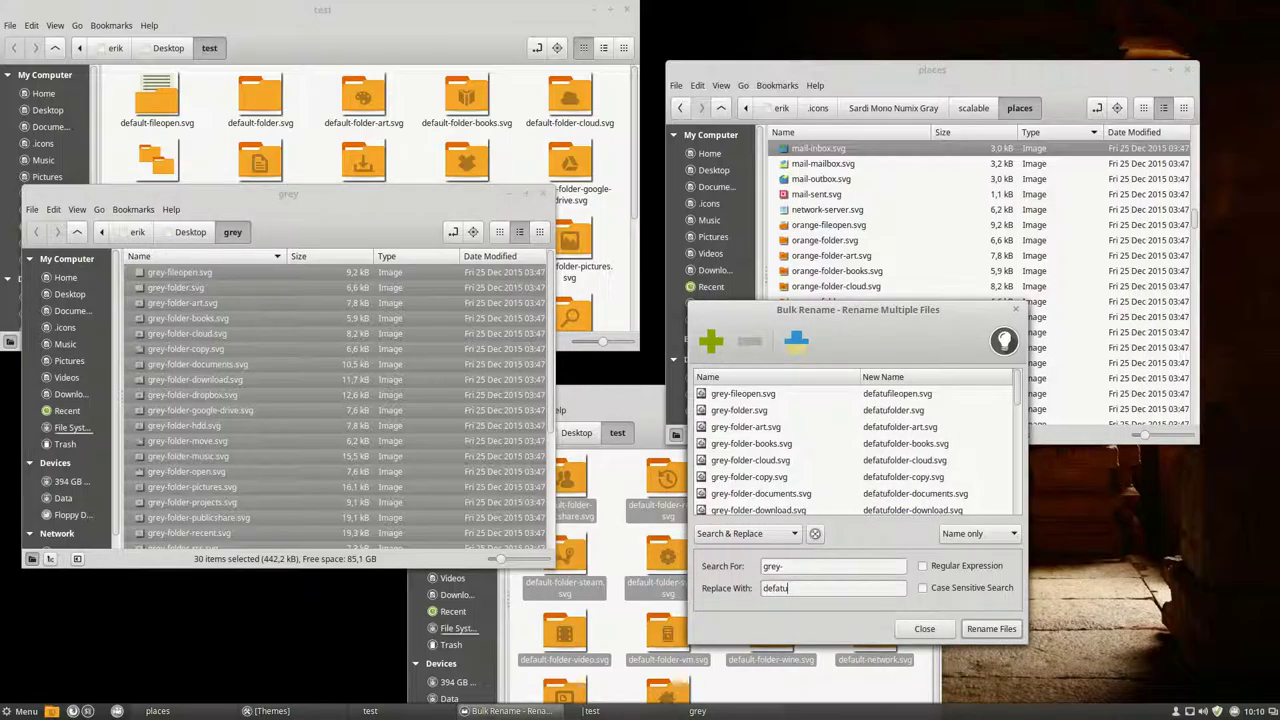
pyautogui.press('BackSpace')
pyautogui.press('BackSpace')
pyautogui.write('ult')
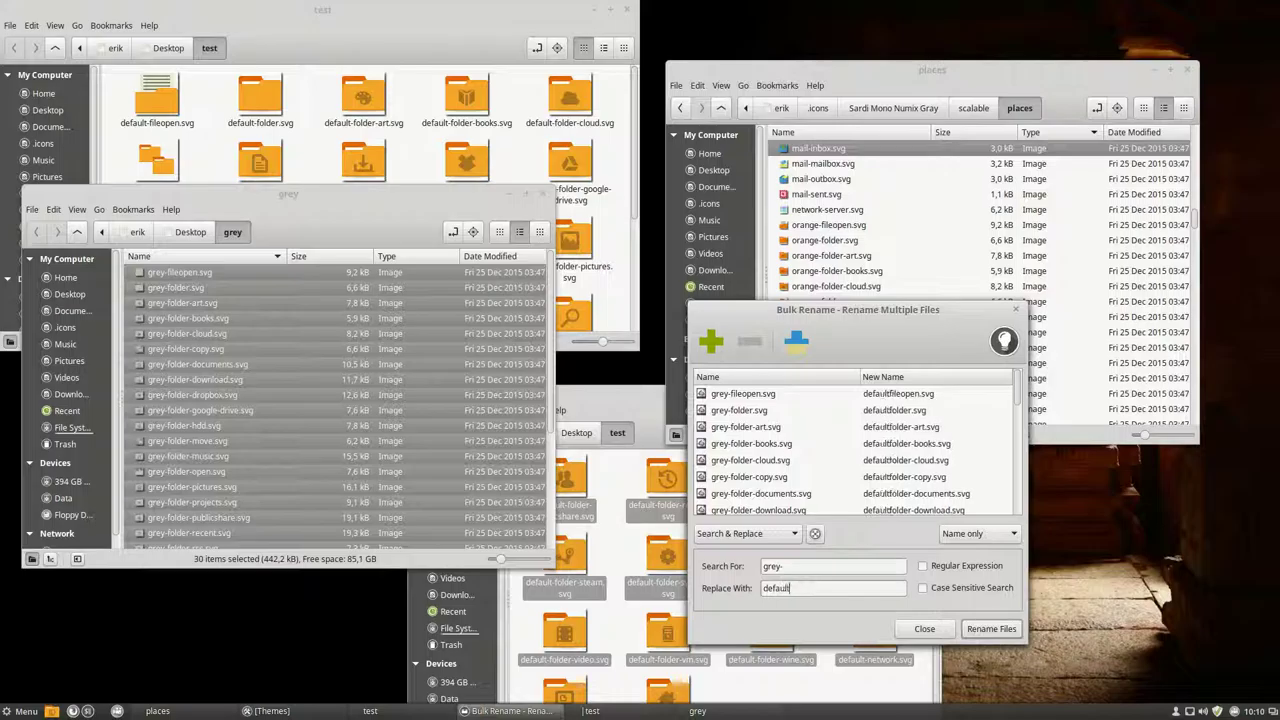
pyautogui.write('-')
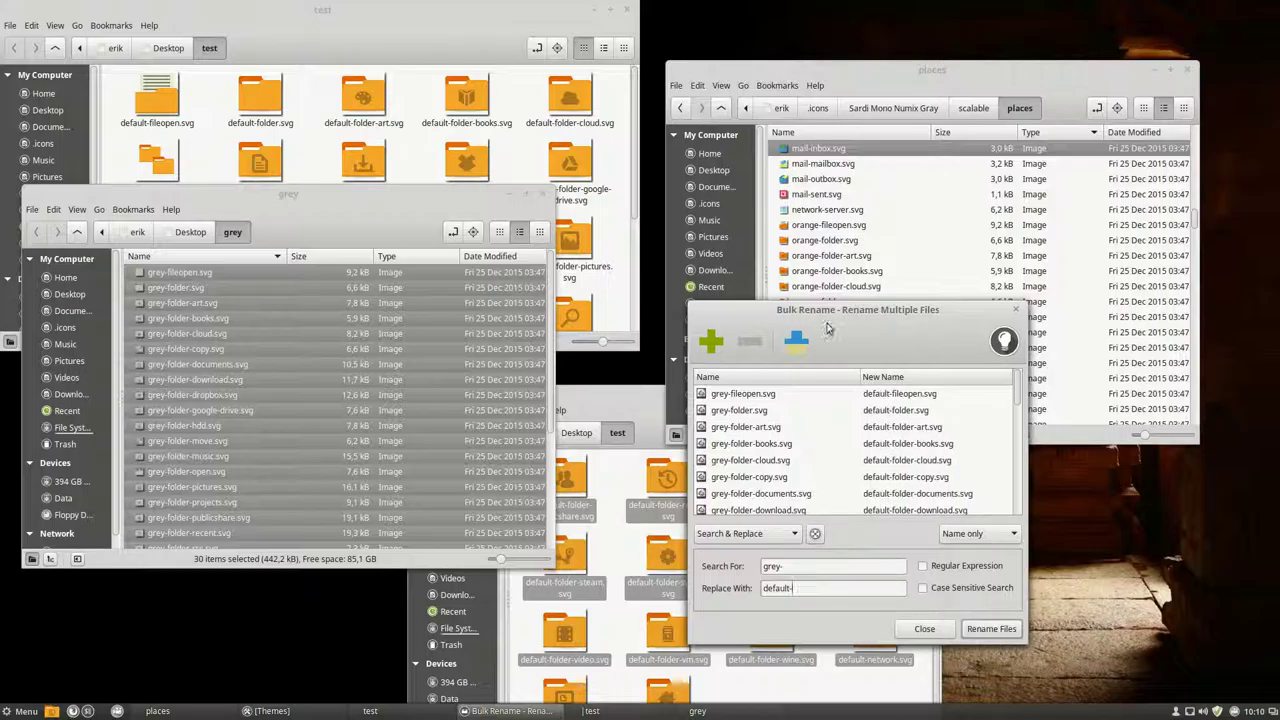
pyautogui.moveTo(344, 189); pyautogui.dragTo(330, 324)
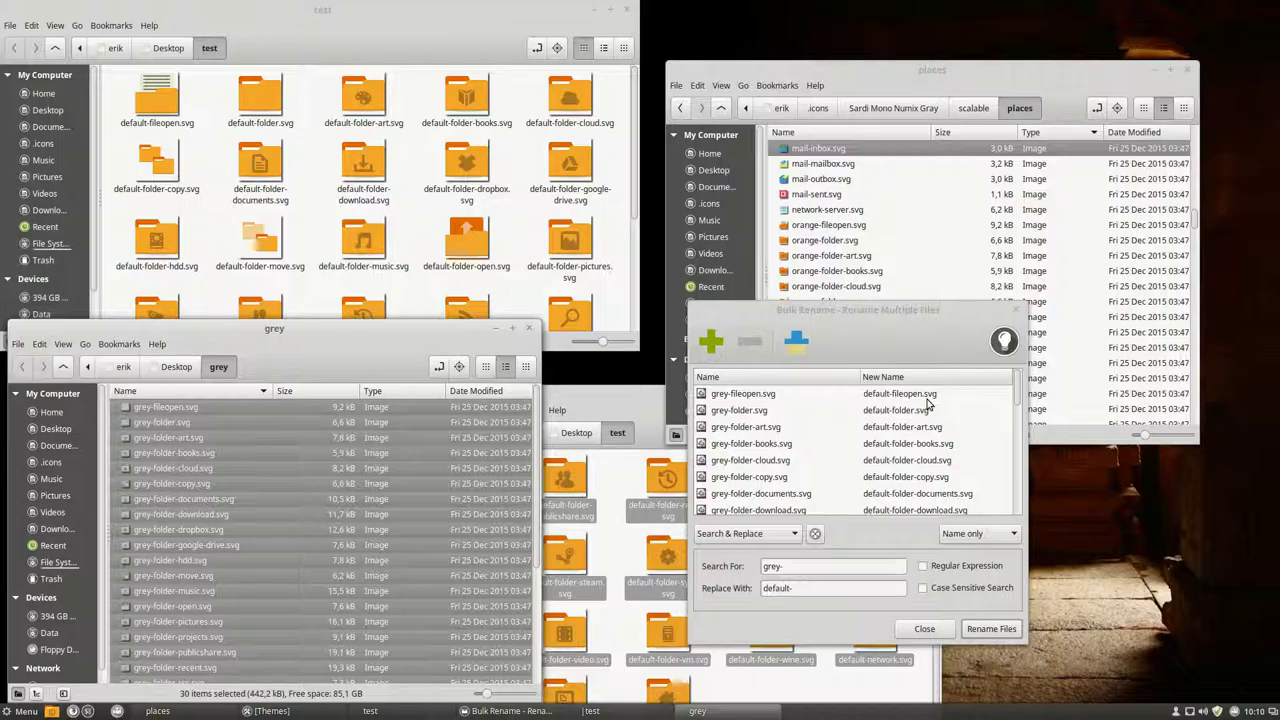
pyautogui.click(985, 628)
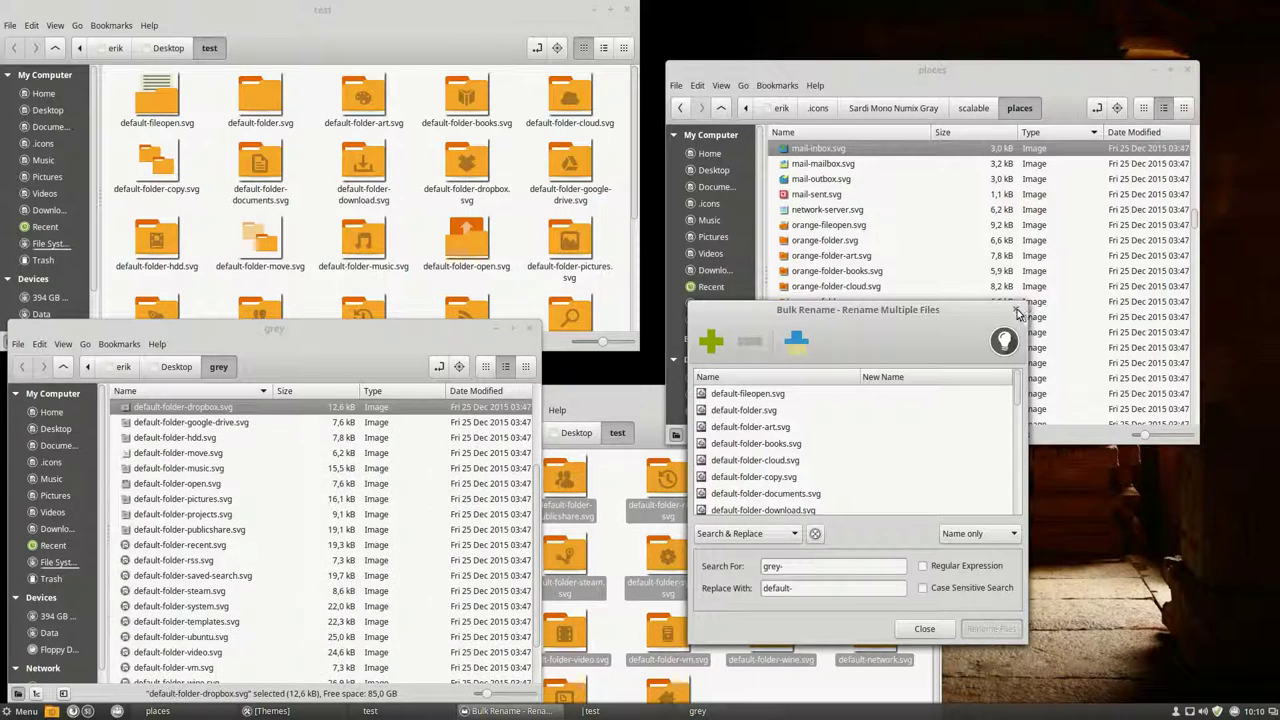
pyautogui.click(1015, 309)
# - Move all the renamed default- files from the grey folder into the places folder
pyautogui.click(246, 461)
pyautogui.hotkey('ctrl', 'a')
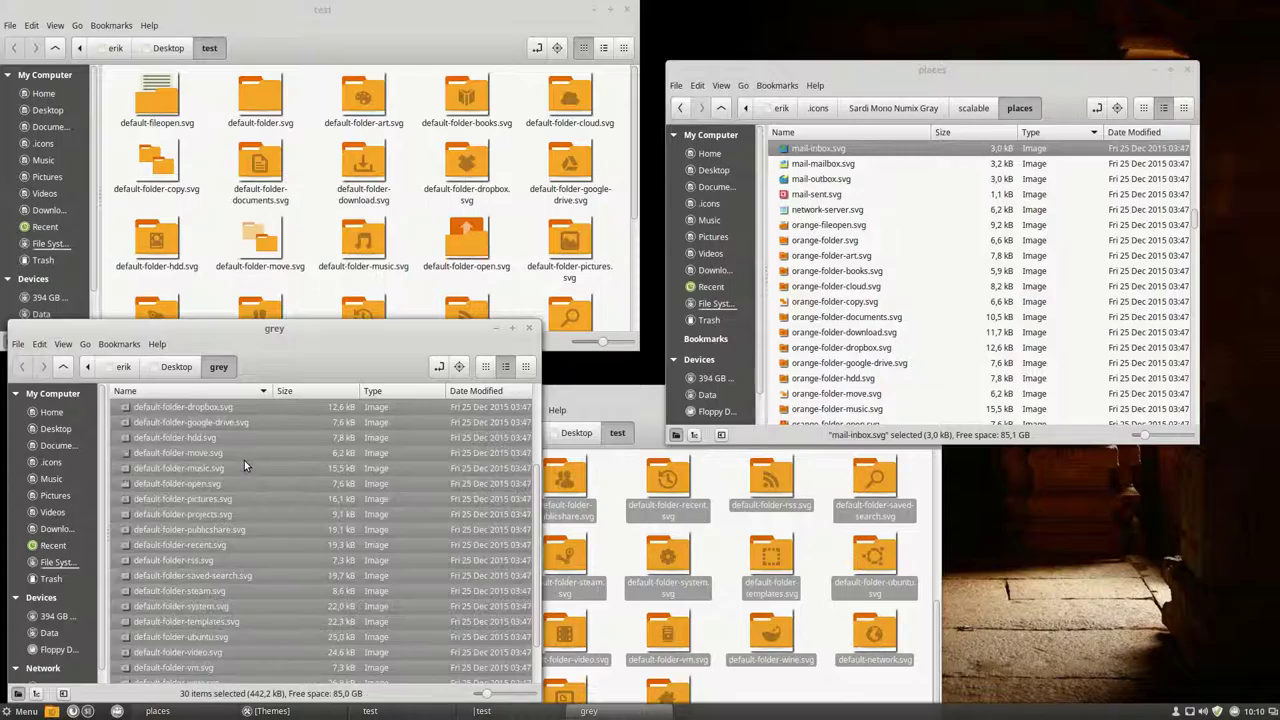
pyautogui.moveTo(244, 460); pyautogui.dragTo(937, 316)
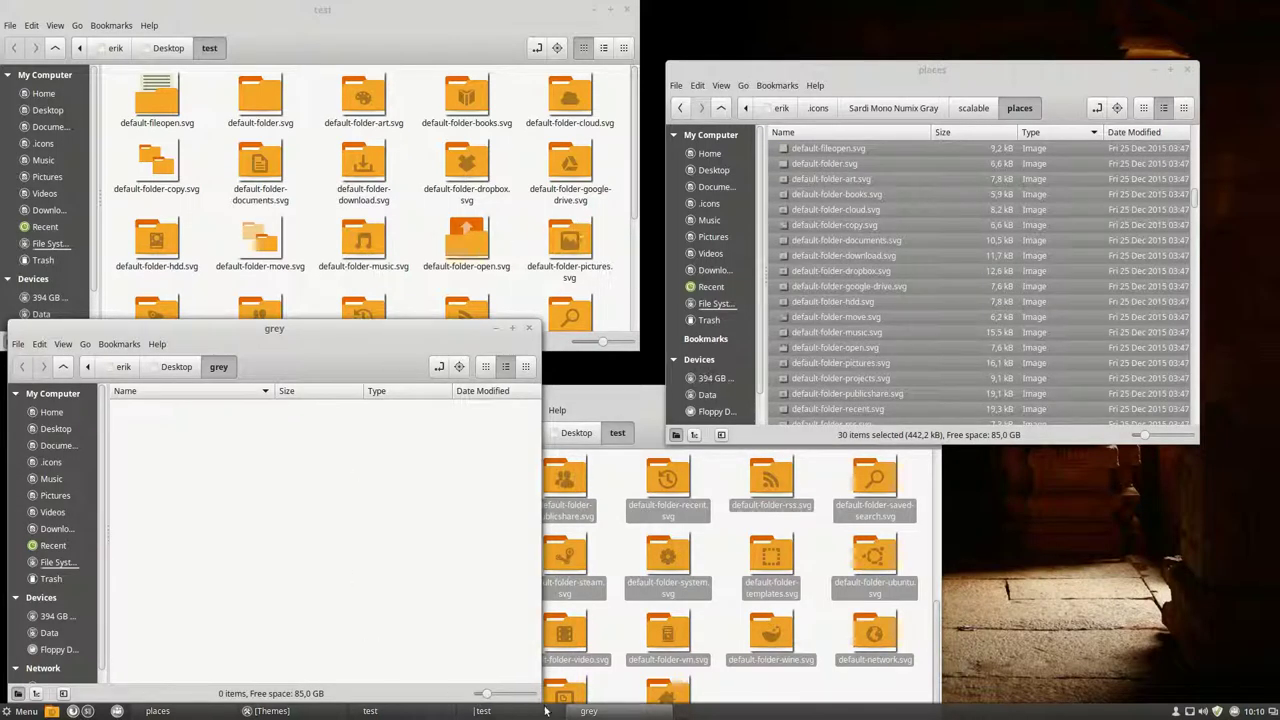
# - Switch icons to Mint-X-Grey and back to Sardi Mono Numix Gray, then open Home from the desktop
pyautogui.click(257, 711)
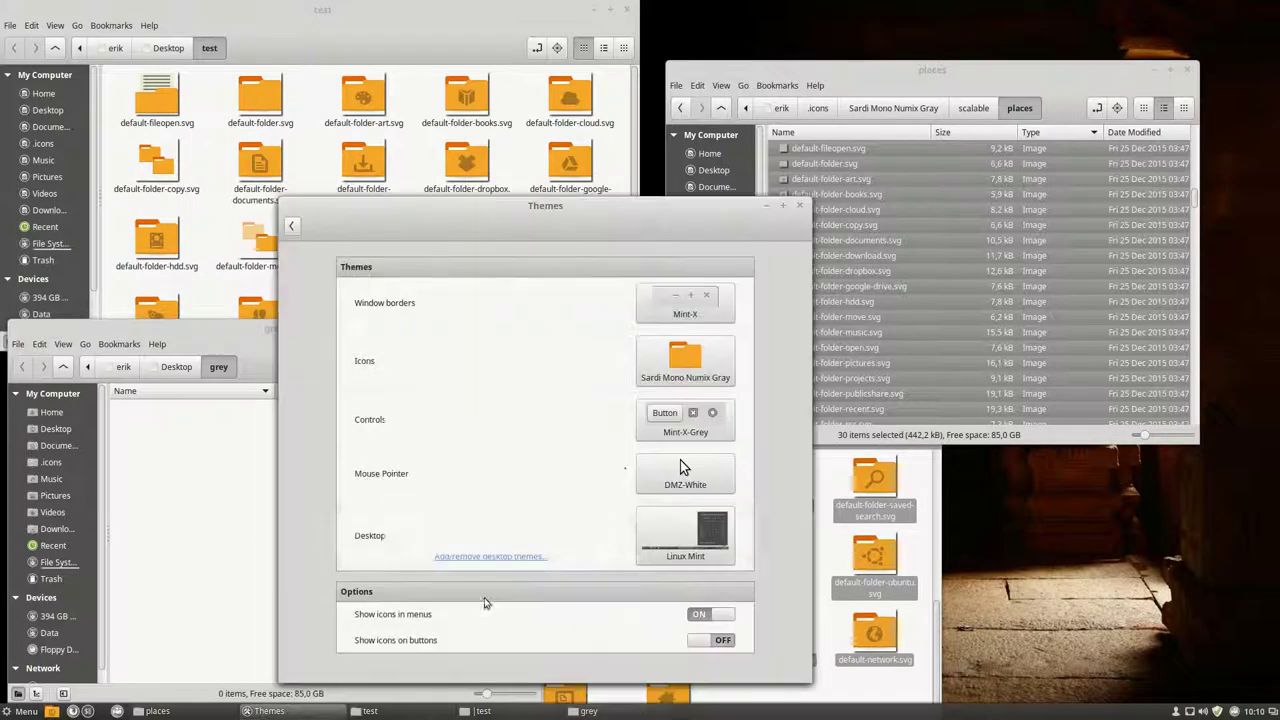
pyautogui.click(685, 362)
pyautogui.click(866, 236)
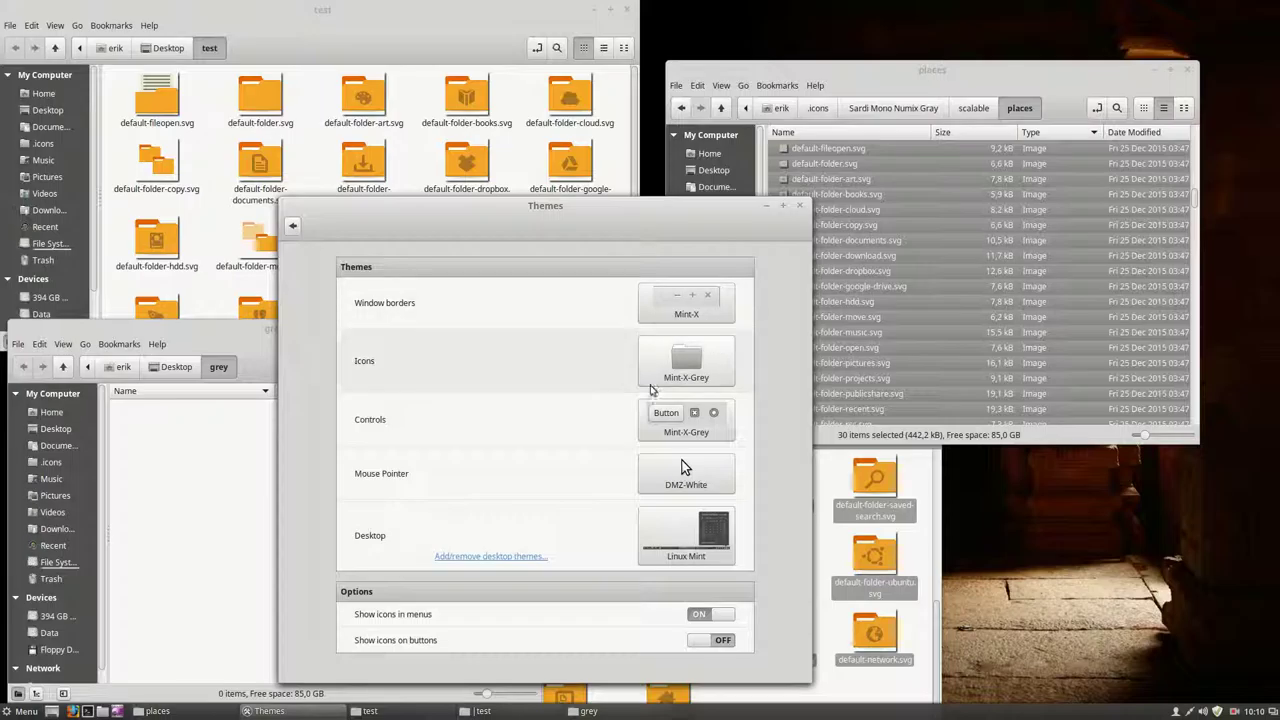
pyautogui.click(682, 370)
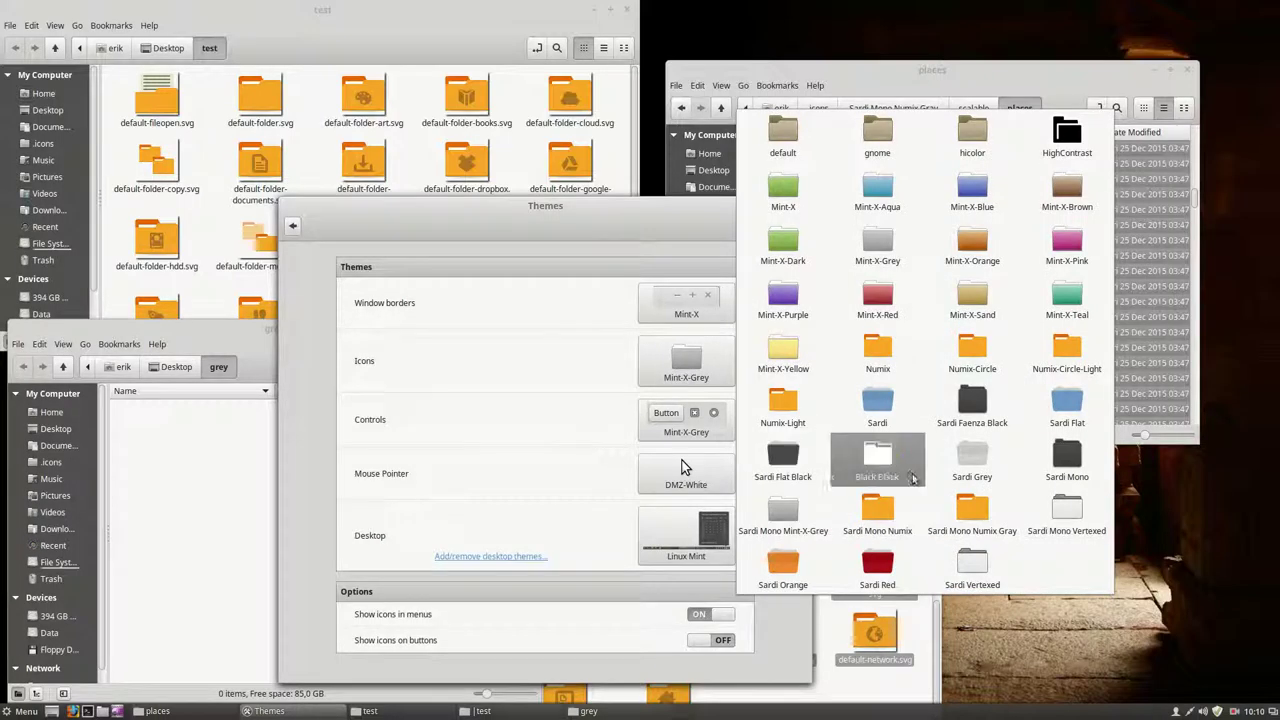
pyautogui.click(960, 517)
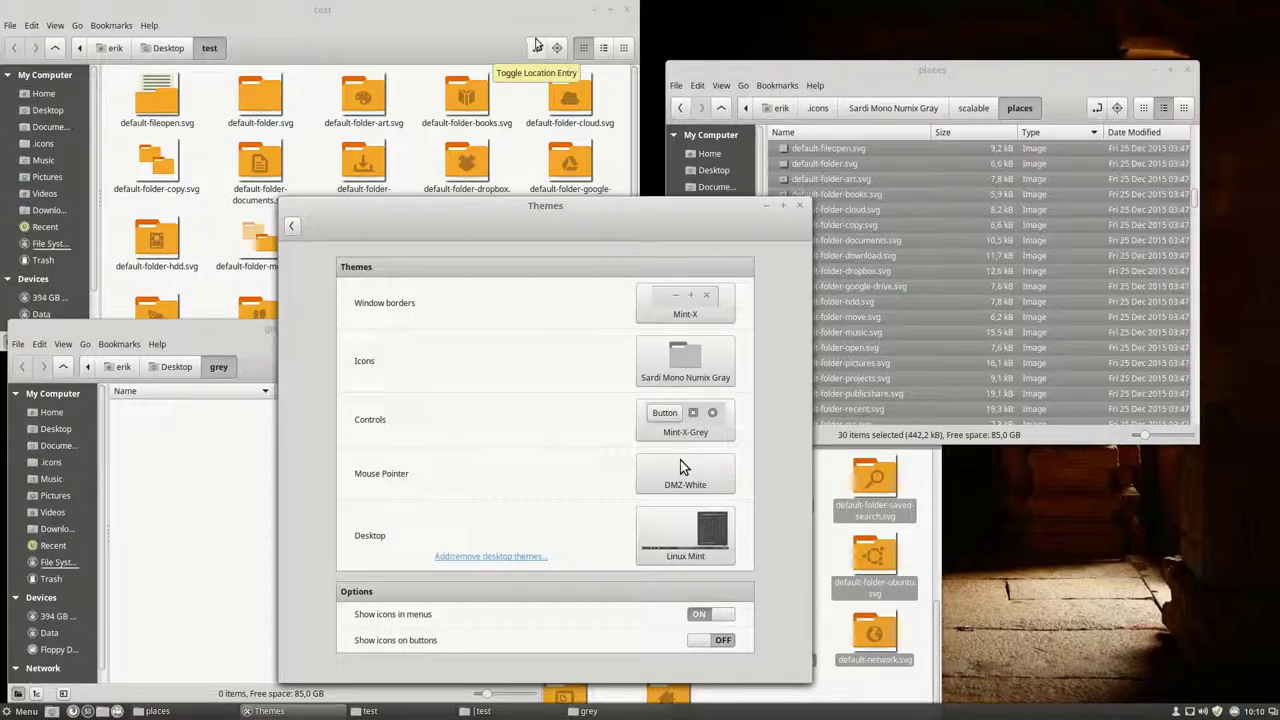
pyautogui.click(591, 10)
pyautogui.doubleClick(58, 100)
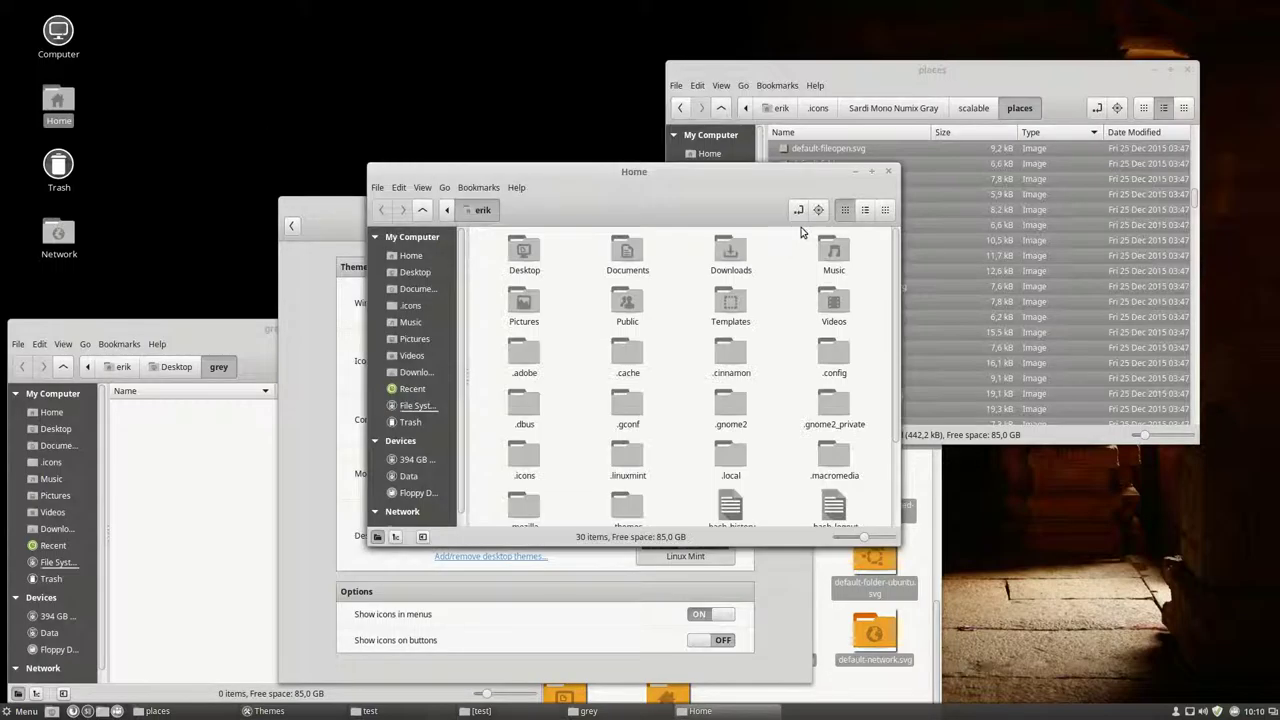
# - Minimize the places window, close the extra Home window and Themes settings, and clear the selection
pyautogui.click(1155, 72)
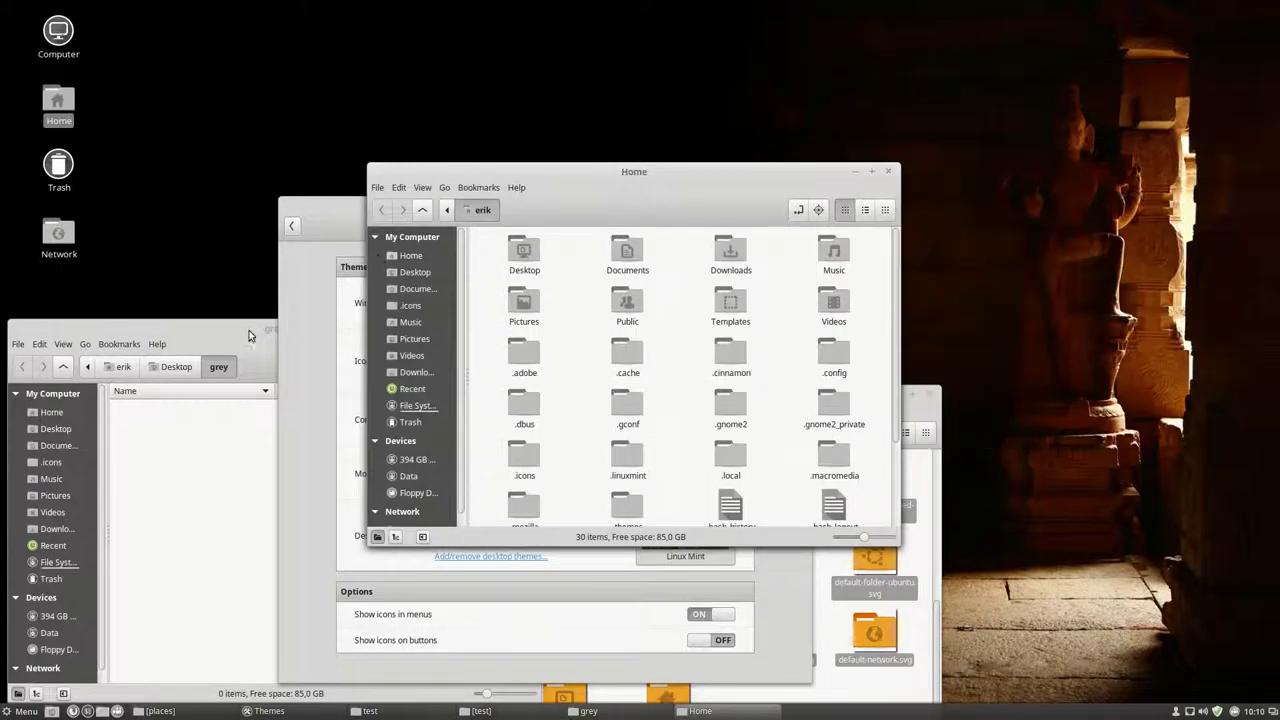
pyautogui.moveTo(249, 330); pyautogui.dragTo(1039, 56)
pyautogui.moveTo(771, 197); pyautogui.dragTo(553, 170)
pyautogui.click(668, 163)
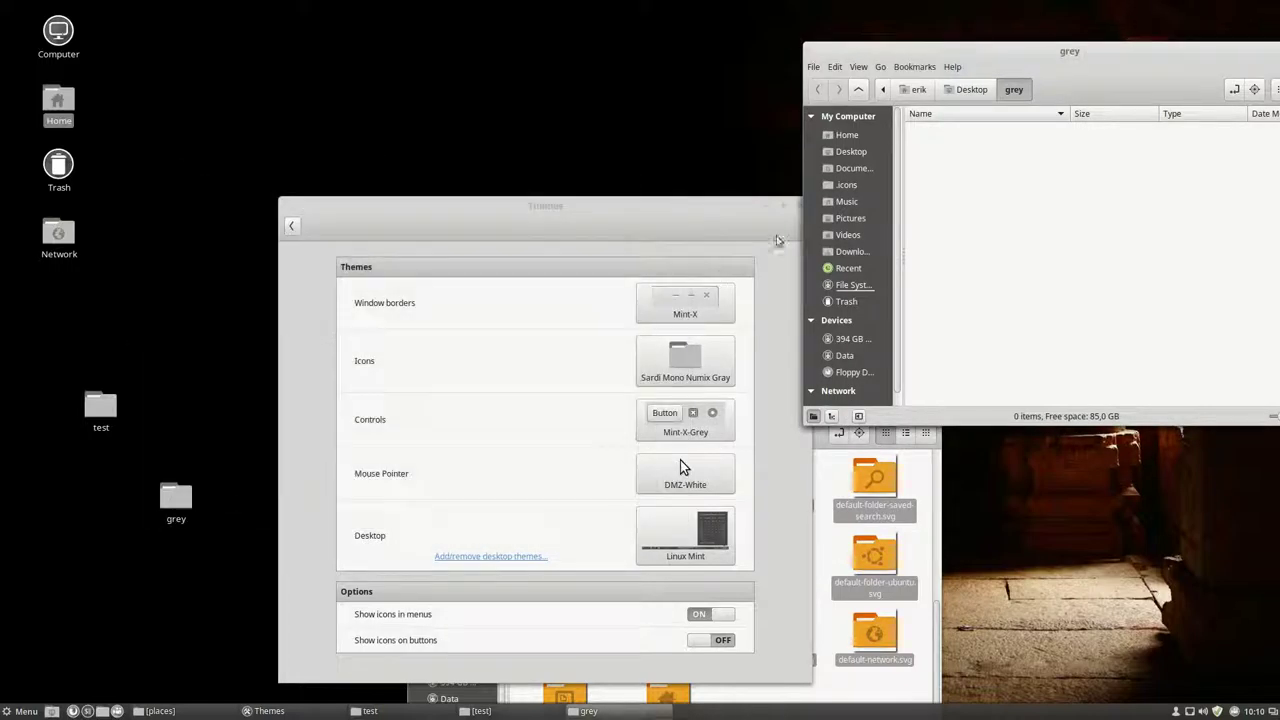
pyautogui.click(787, 206)
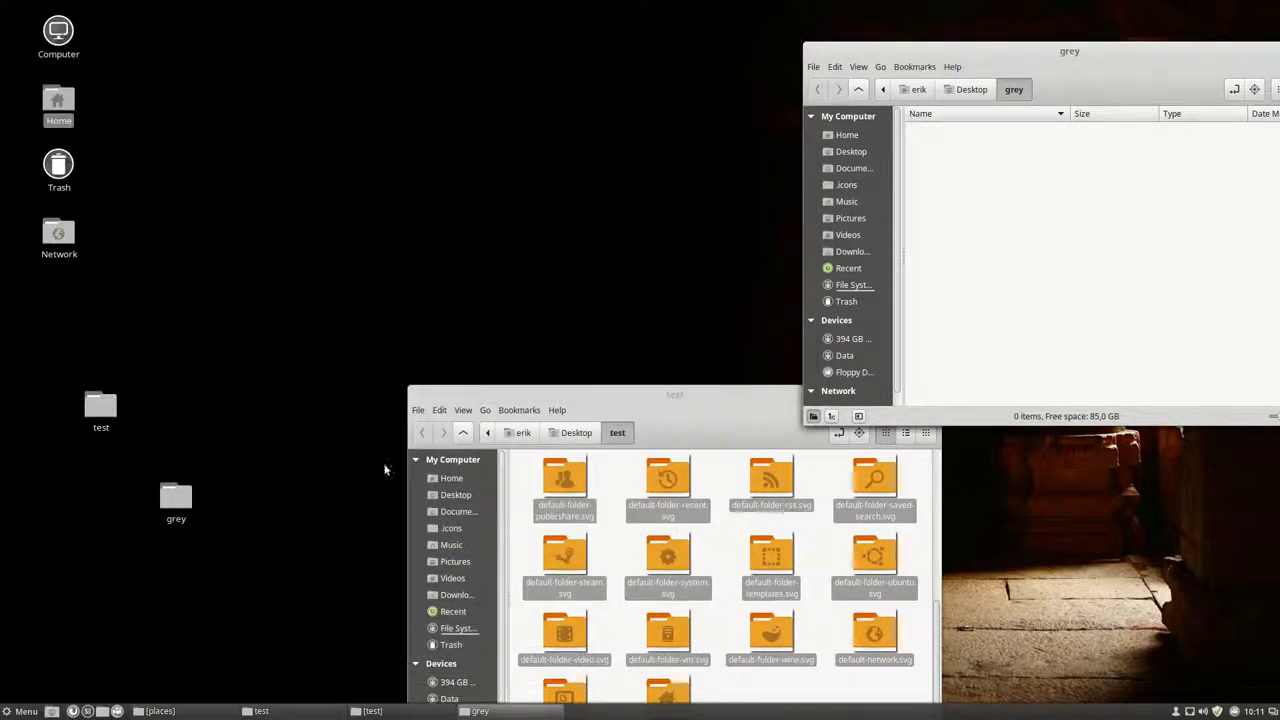
pyautogui.moveTo(403, 176); pyautogui.dragTo(402, 175)
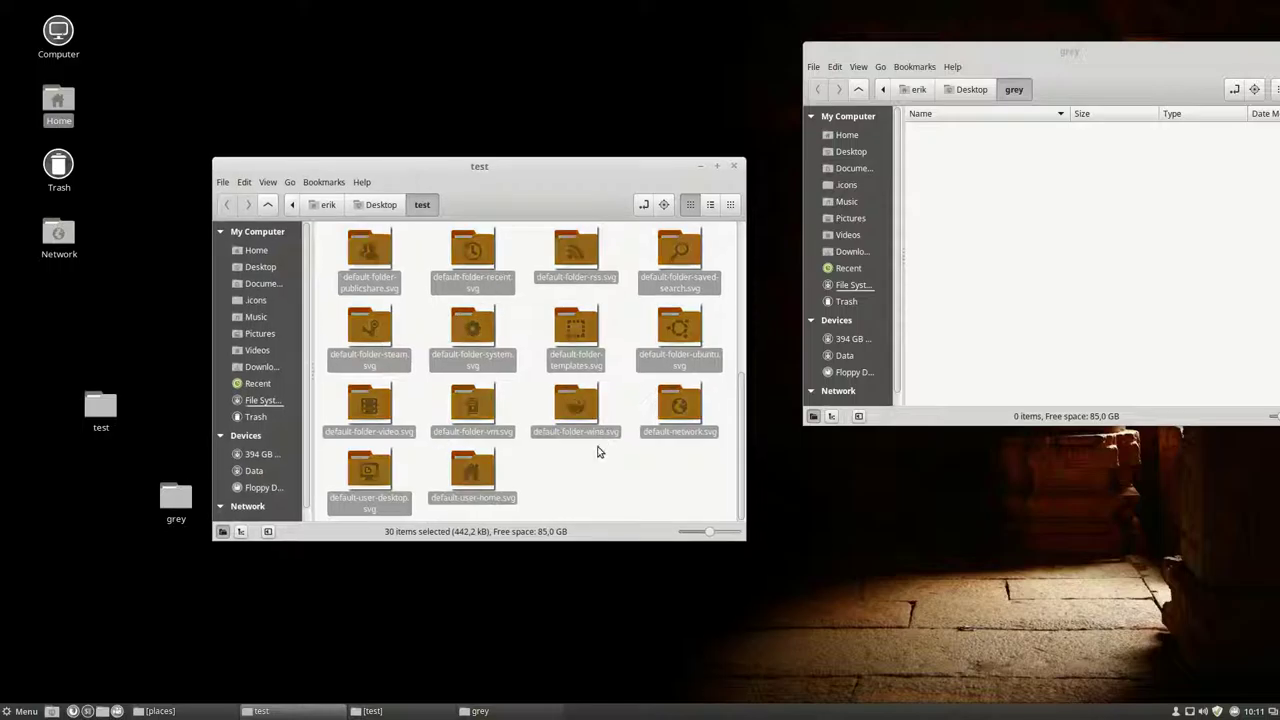
pyautogui.click(600, 450)
# - Browse the Home folder in the test window and the Menu to confirm folders now appear grey
pyautogui.click(256, 251)
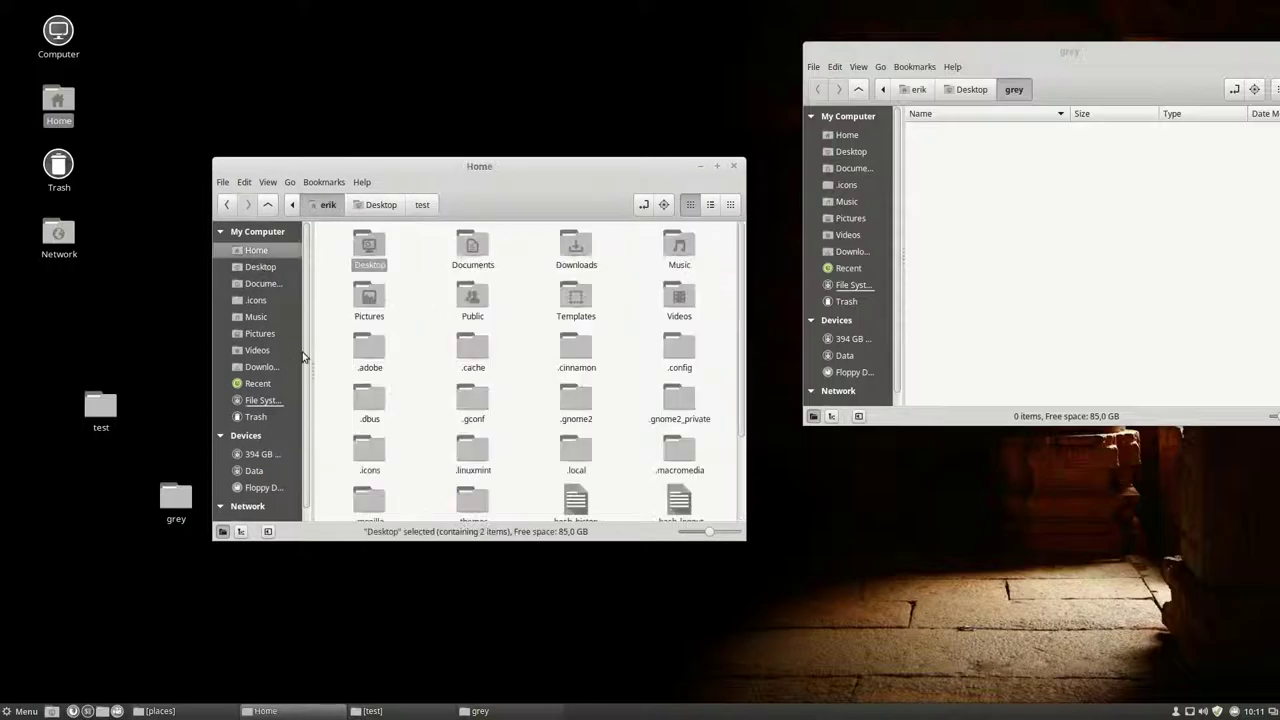
pyautogui.scroll(-3, 509, 429)
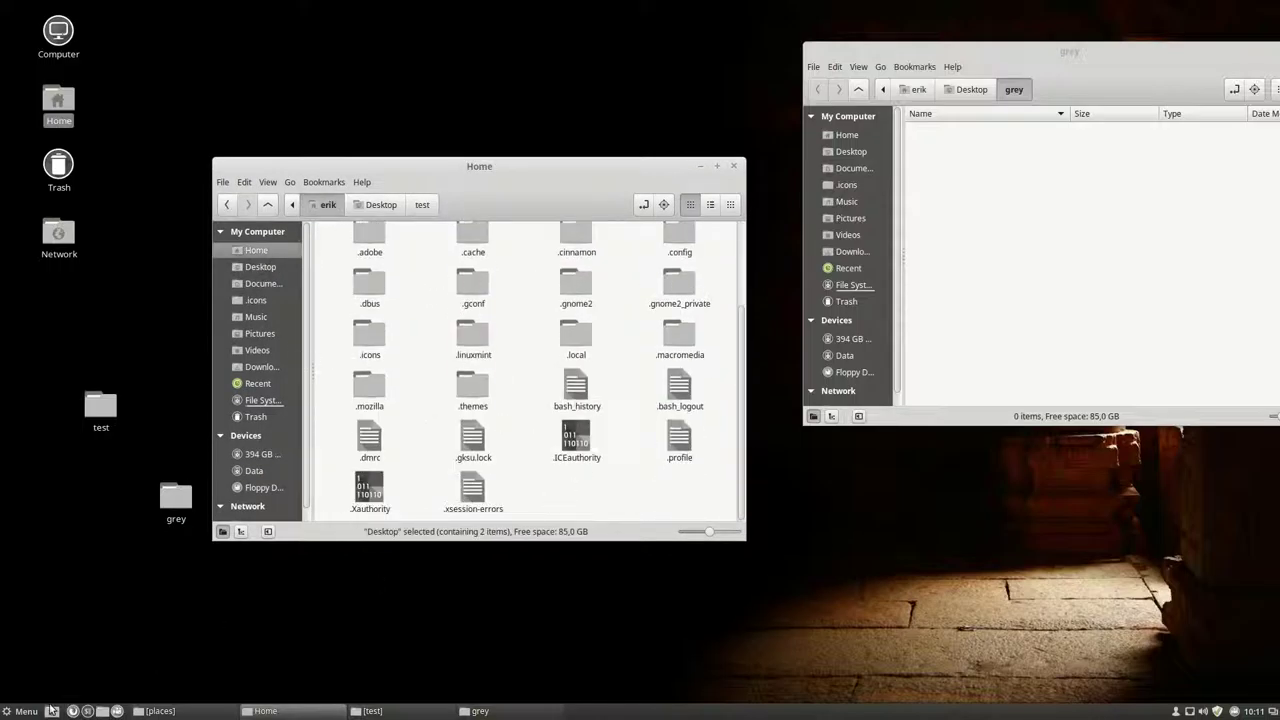
pyautogui.click(24, 711)
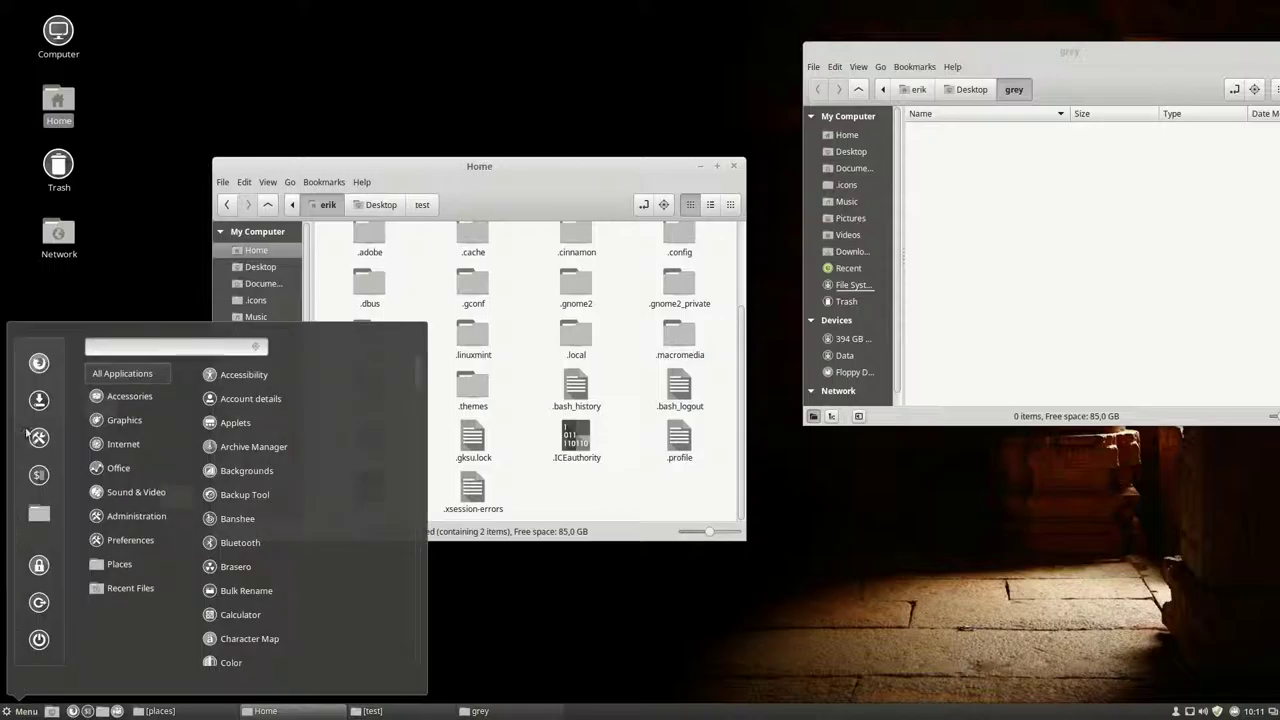
pyautogui.moveTo(182, 590)
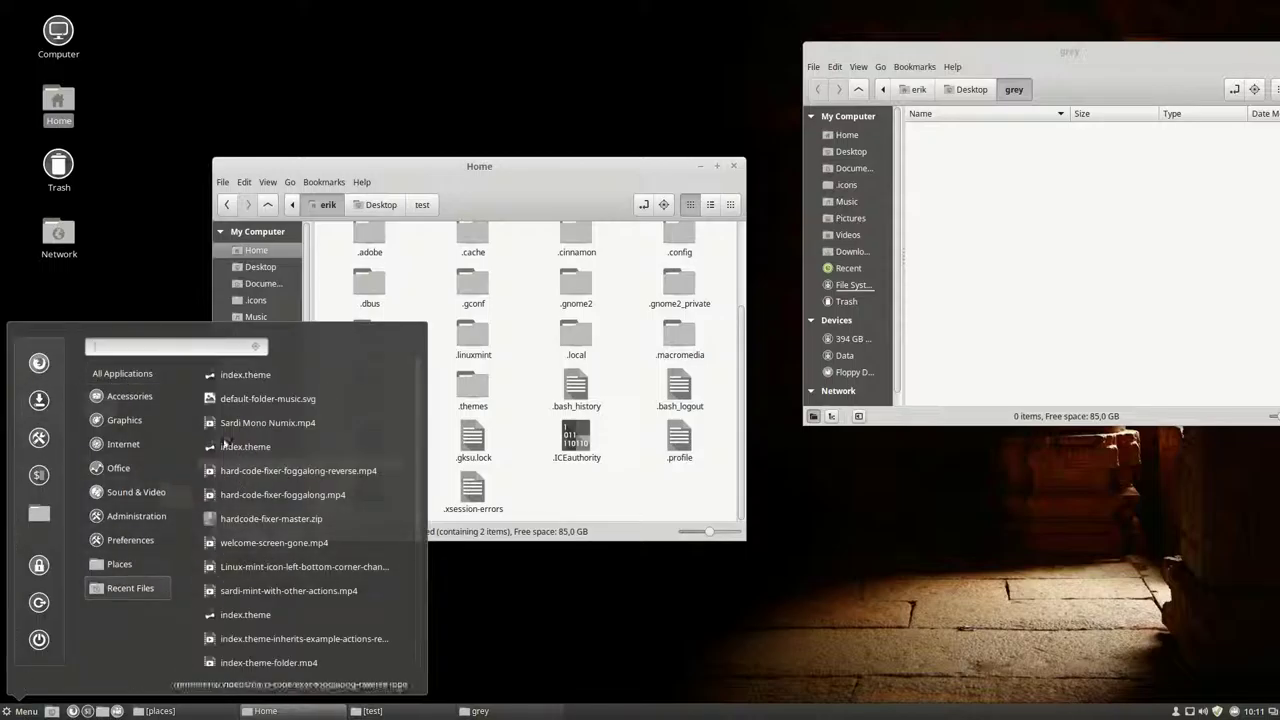
pyautogui.moveTo(135, 377)
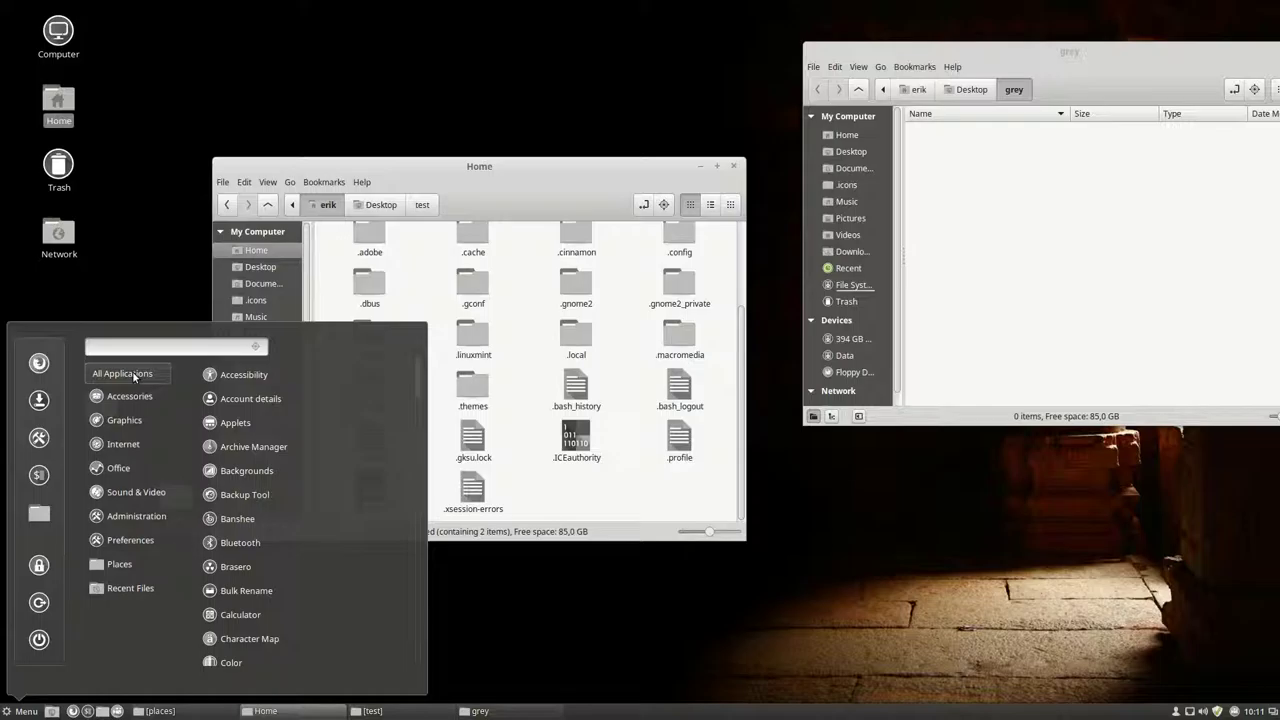
pyautogui.click(320, 183)
pyautogui.click(322, 182)
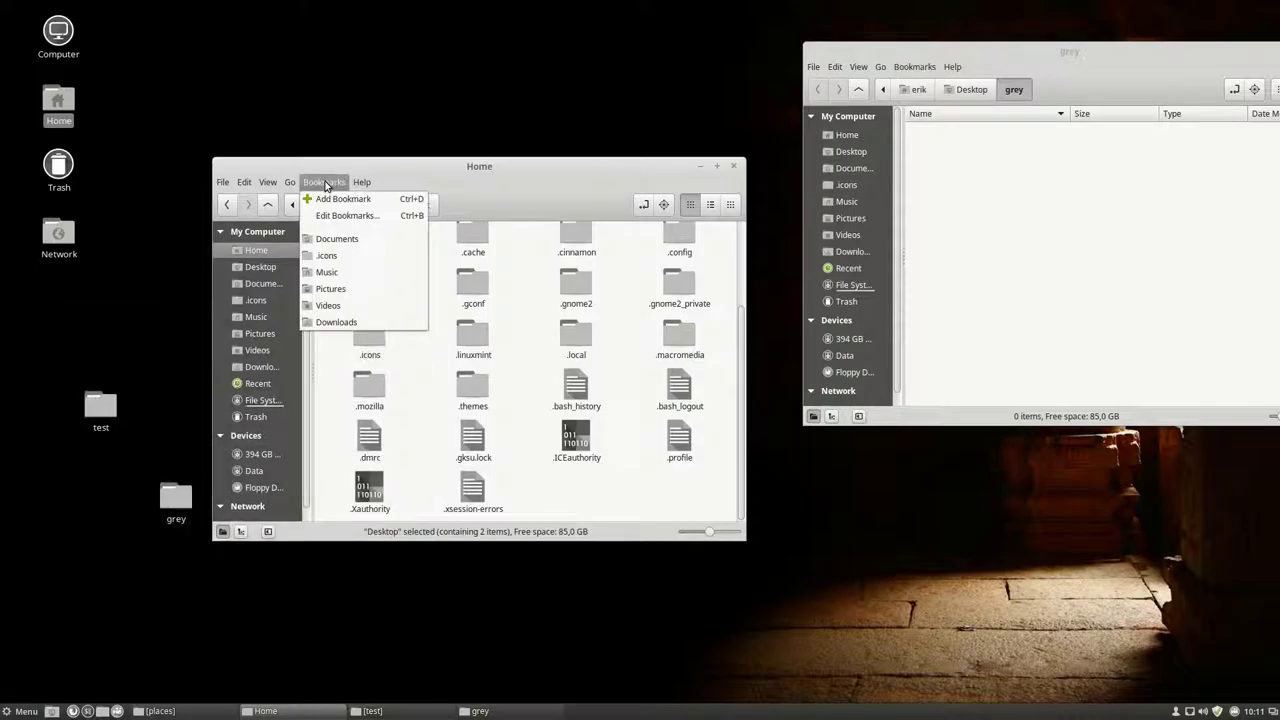
pyautogui.moveTo(223, 188)
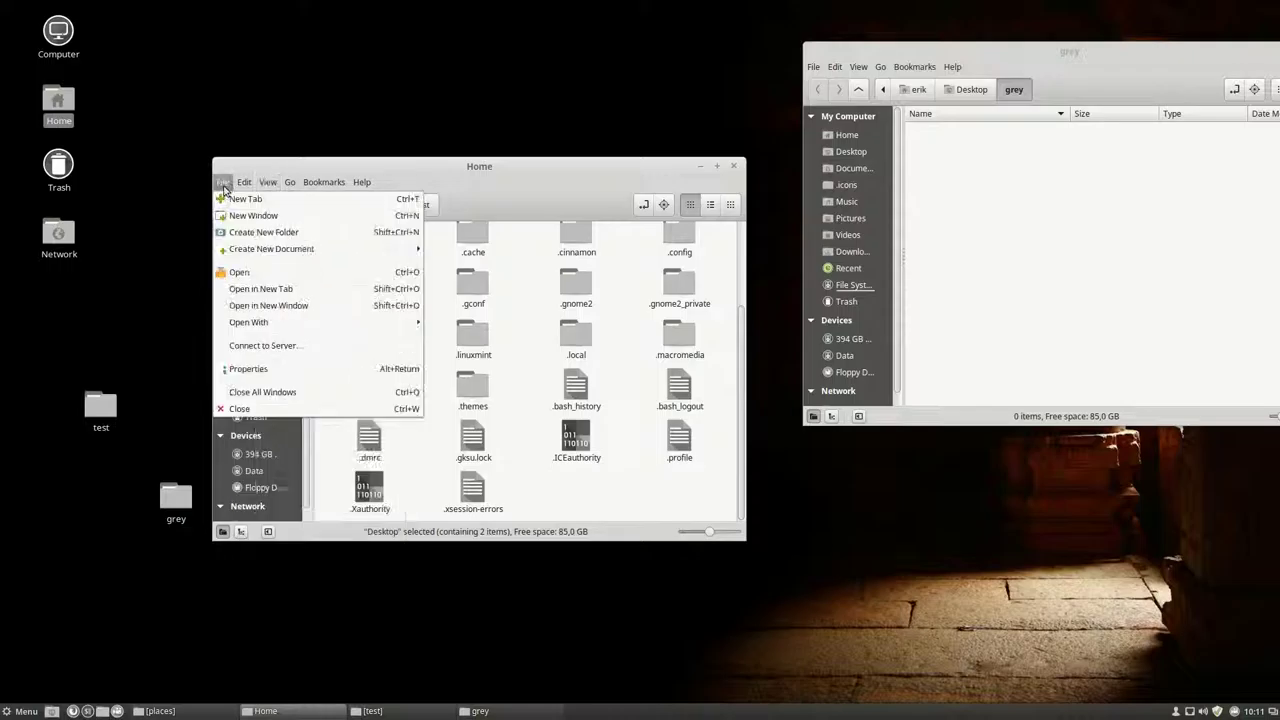
pyautogui.click(919, 561)
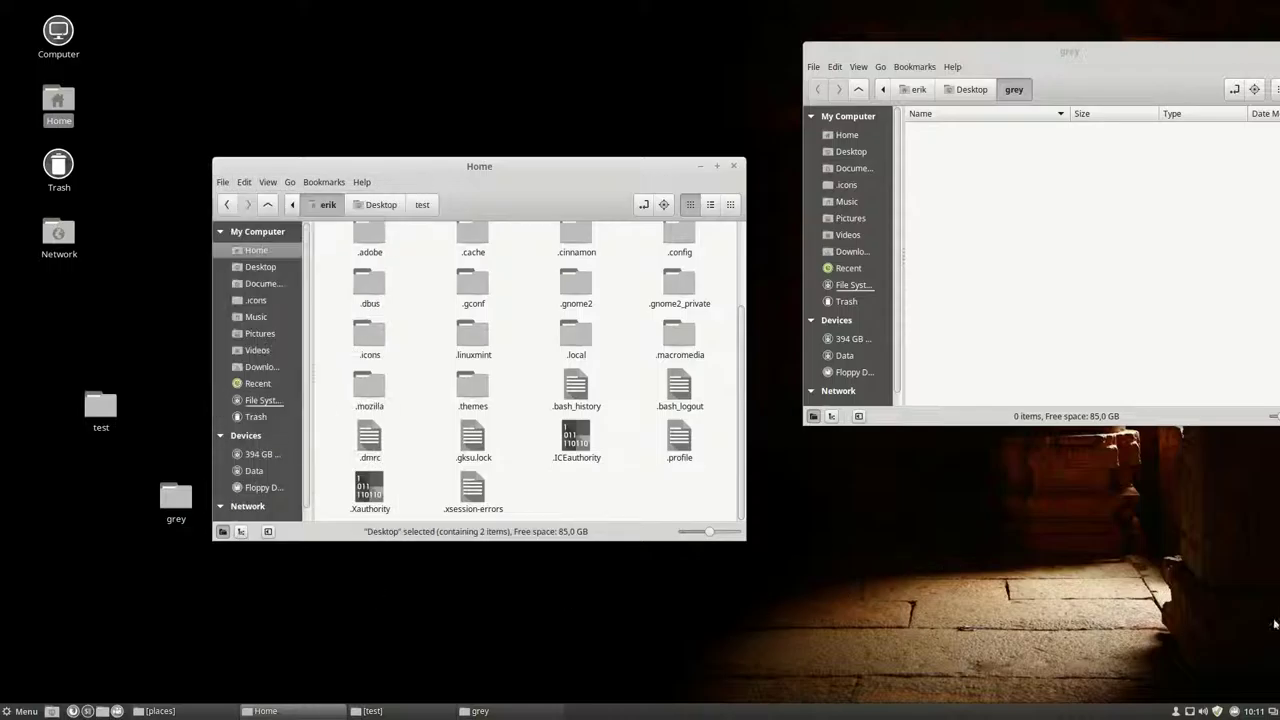